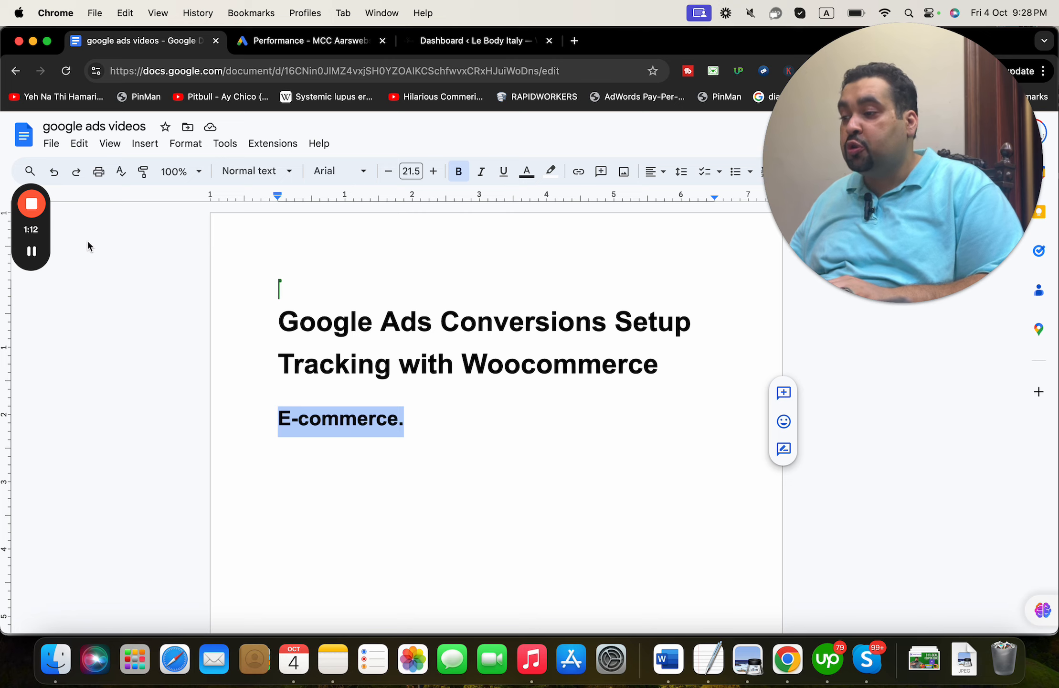
- Look over the Google Ads overview, the tutorial, and the Le Body Italy admin tabs
click(306, 41)
click(170, 41)
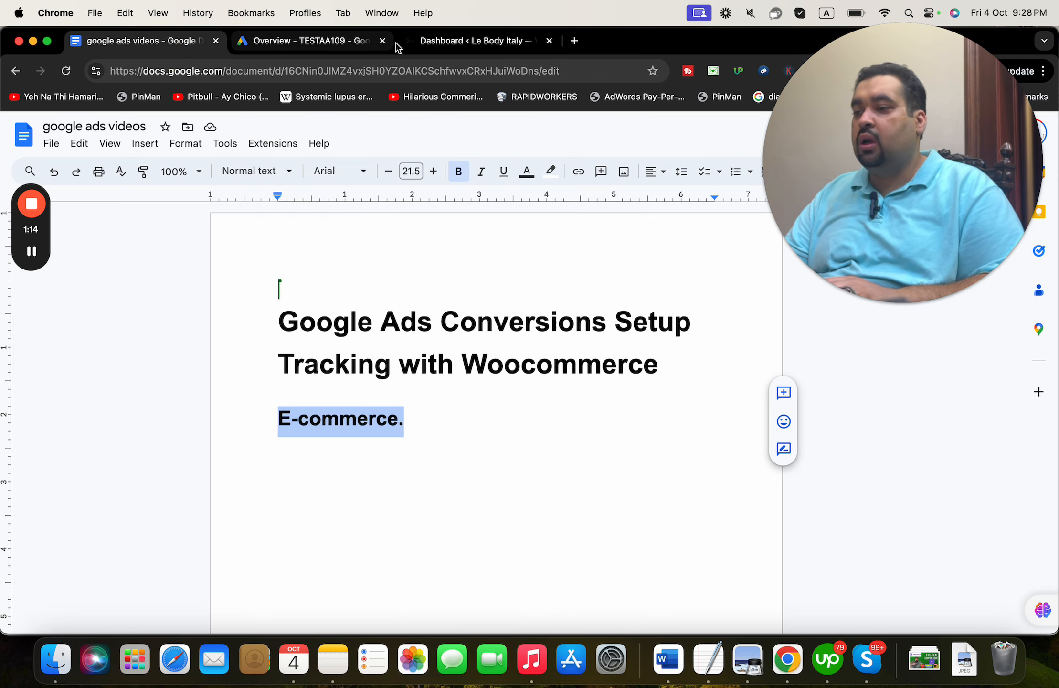
click(360, 42)
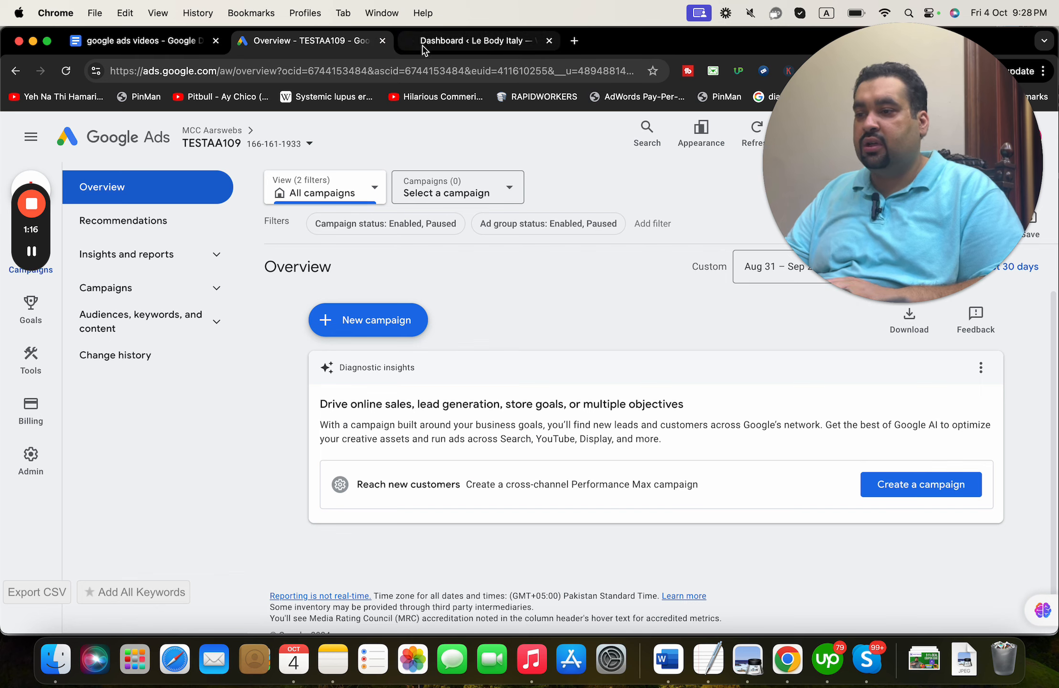
drag(824, 162, 830, 255)
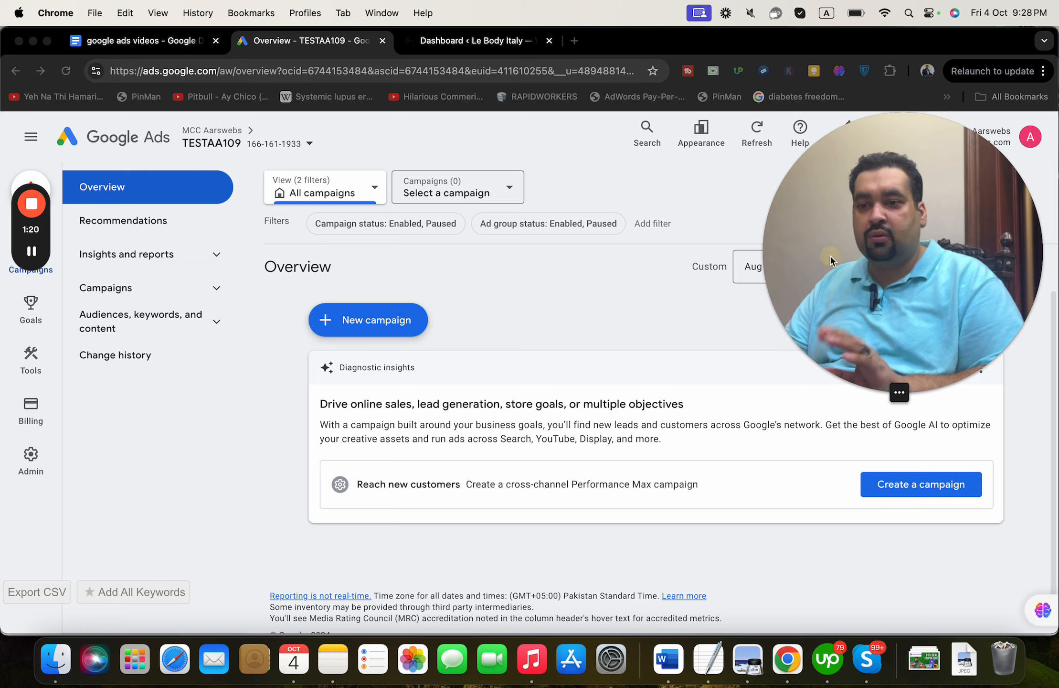
click(492, 43)
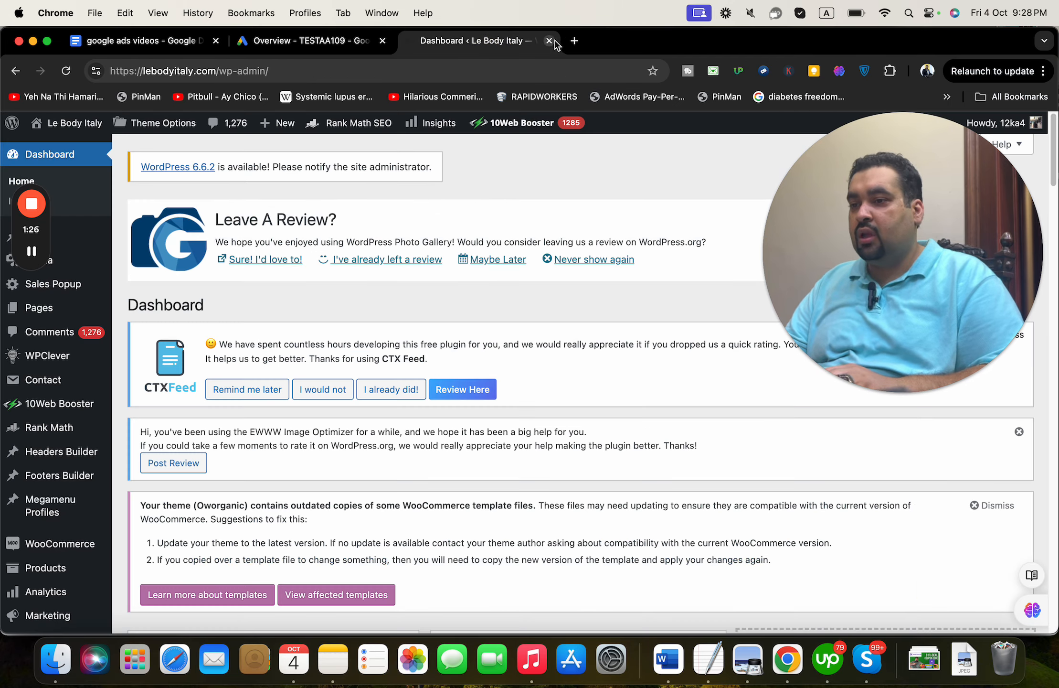
- In a new tab, load lebodyitaly.com without the wp-admin path
click(575, 41)
text(lebo)
key(Right)
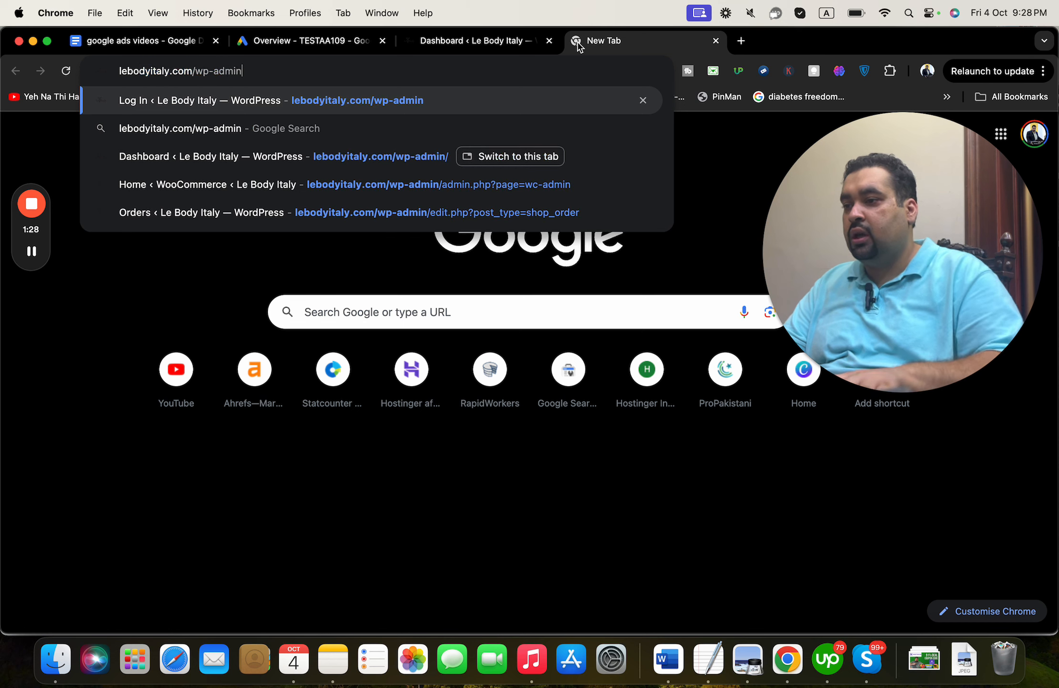
key(BackSpace)
key(BackSpace)
key(BackSpace)
key(BackSpace)
key(BackSpace)
key(BackSpace)
key(BackSpace)
key(BackSpace)
key(Return)
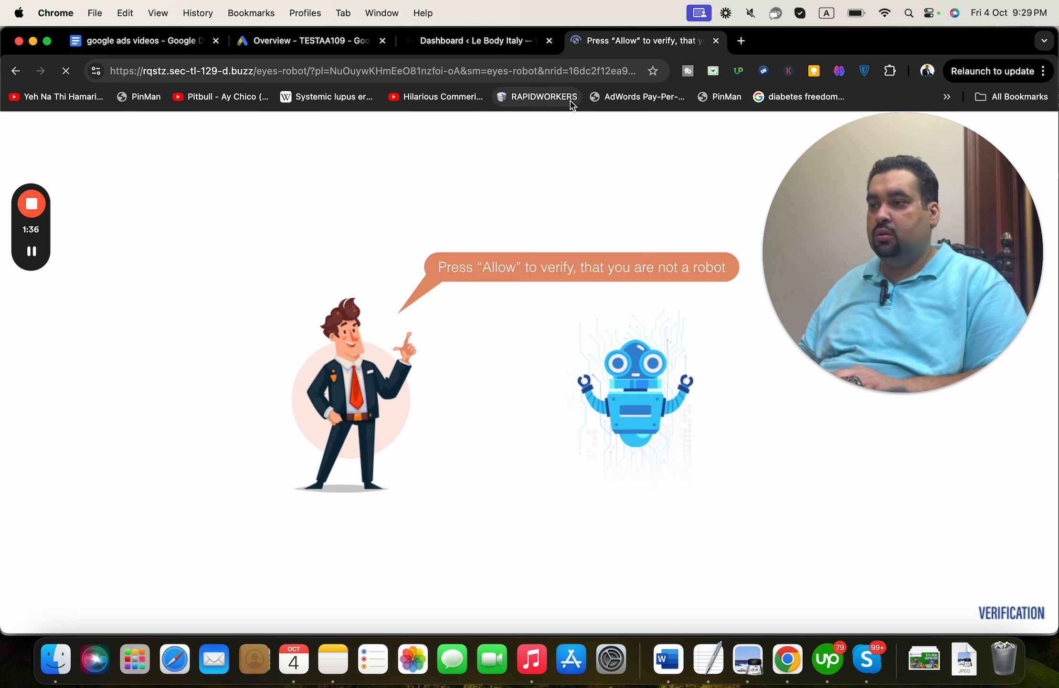
- Leave the spam verification page and reload the lebodyitaly.com storefront home page
click(17, 71)
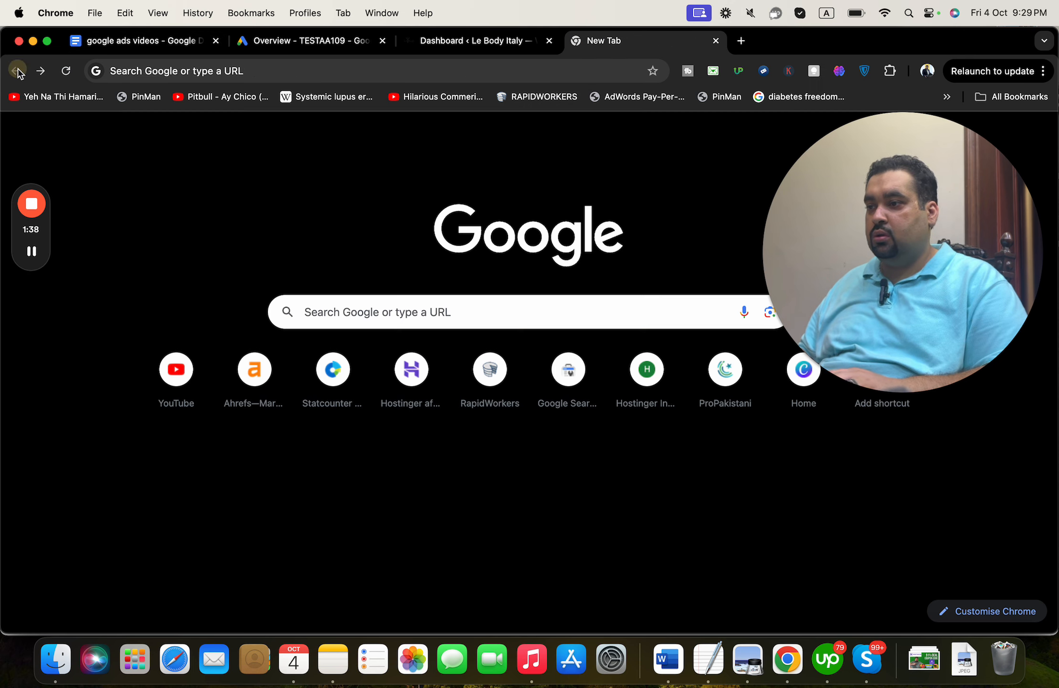
click(137, 71)
text(lebo)
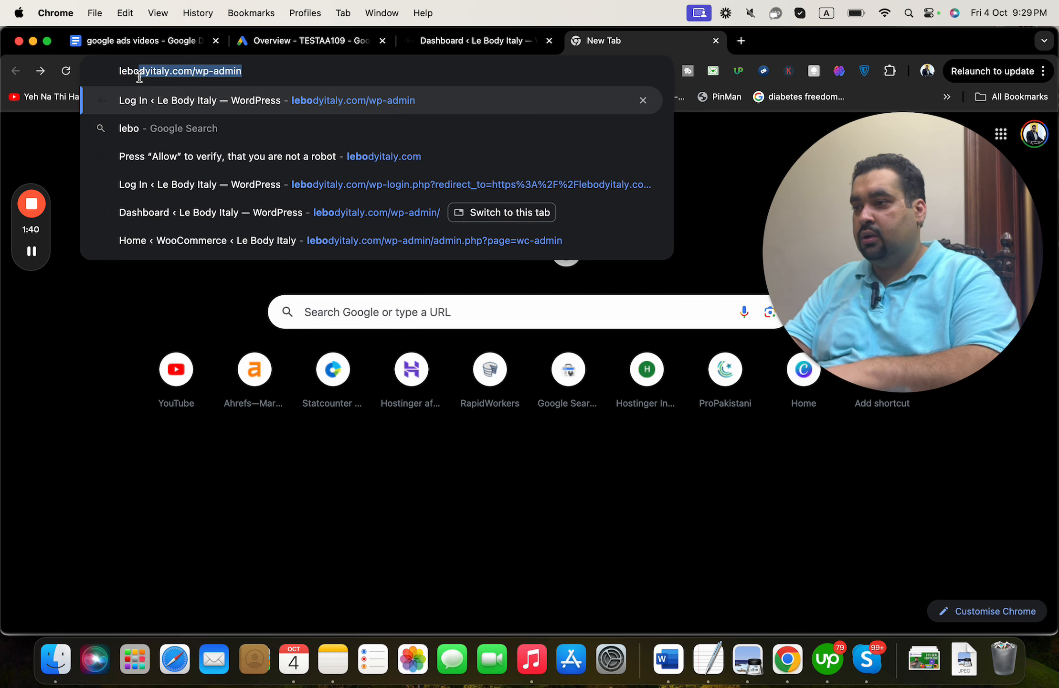
key(Right)
key(BackSpace)
key(BackSpace)
key(BackSpace)
key(BackSpace)
key(BackSpace)
key(BackSpace)
key(BackSpace)
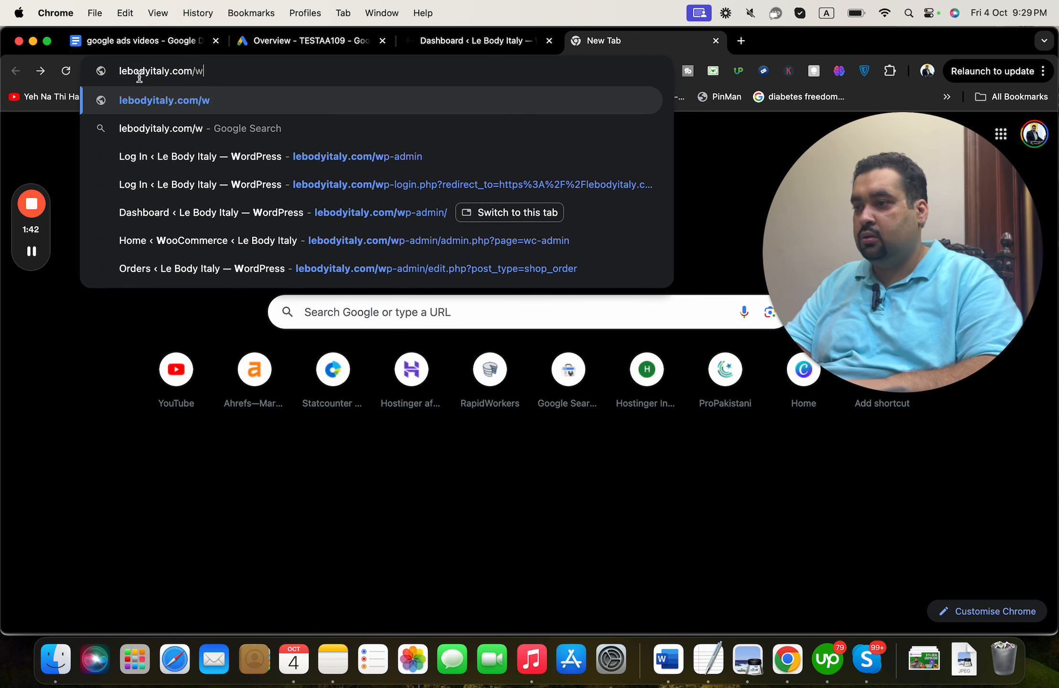
key(BackSpace)
key(BackSpace)
key(Return)
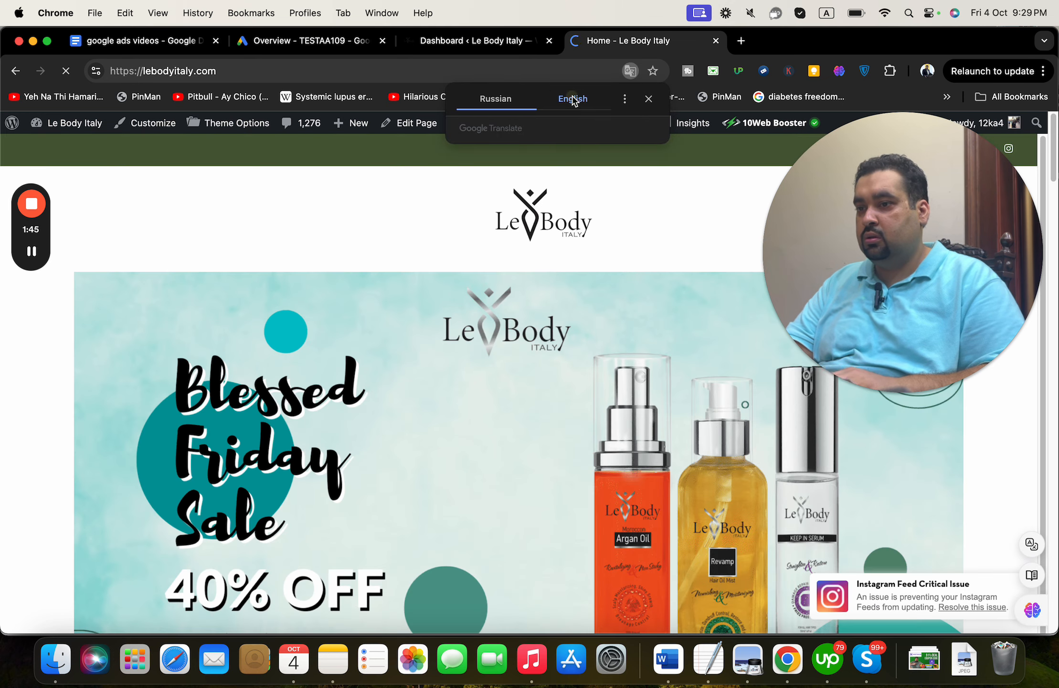
- Translate the storefront into English and dismiss the translation prompt
click(573, 99)
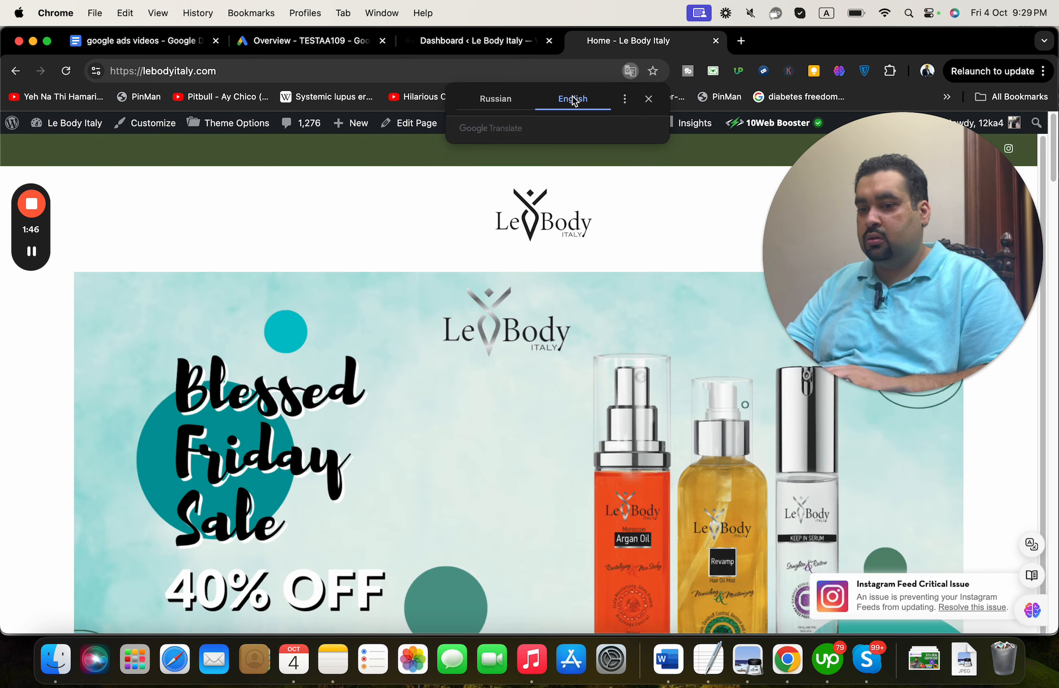
click(649, 100)
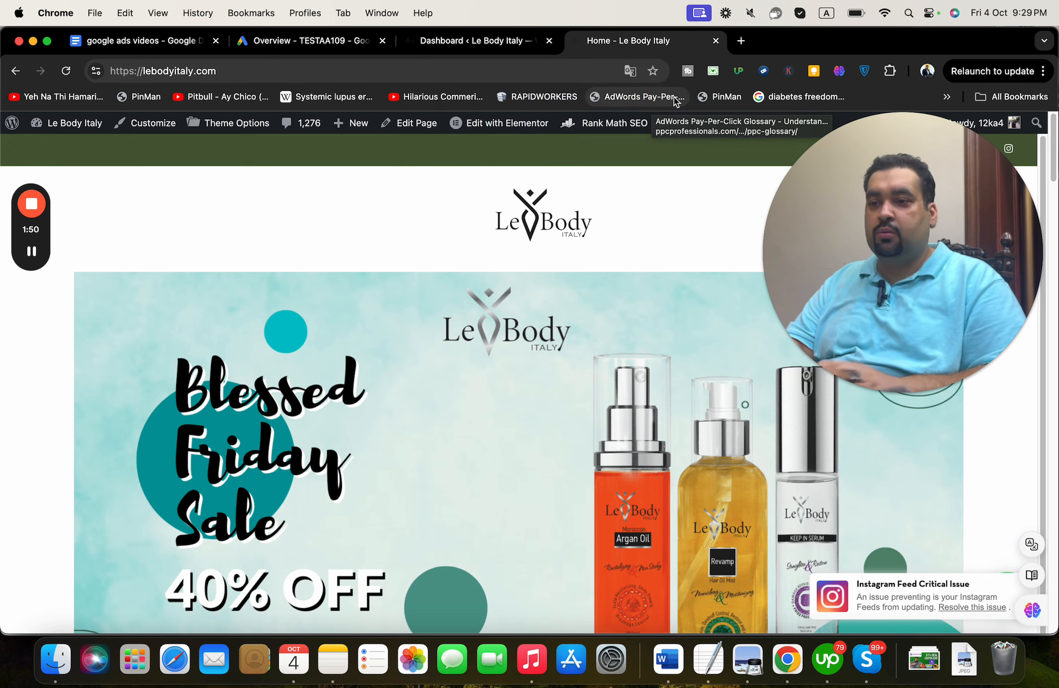
drag(1054, 160, 1041, 523)
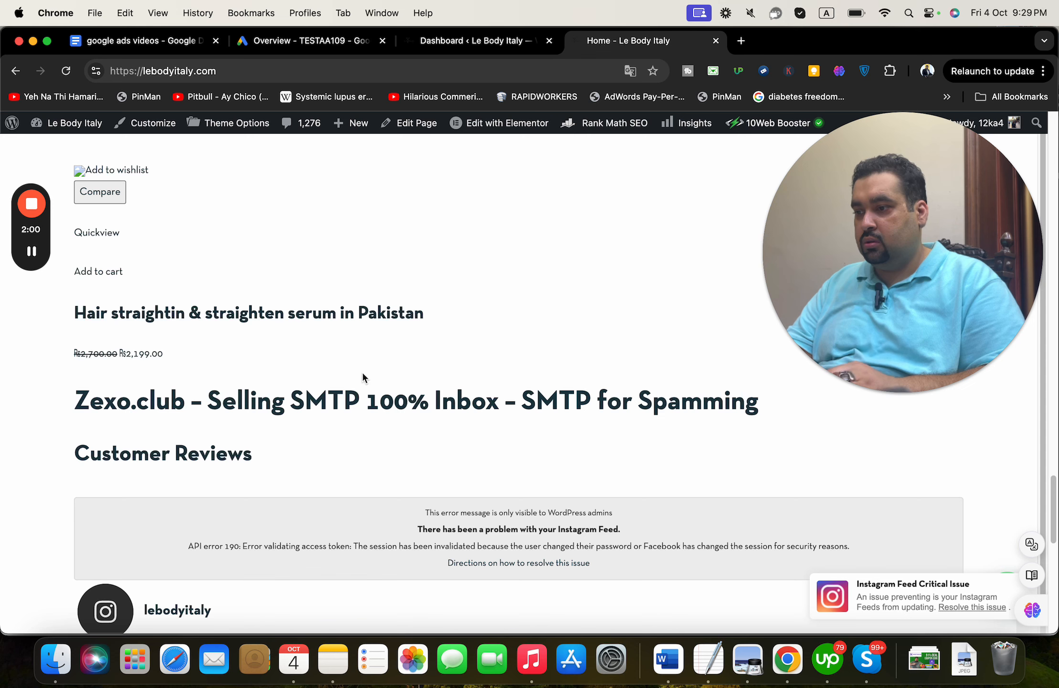
- Add the Hair straightin & straighten serum in Pakistan to the cart
click(106, 180)
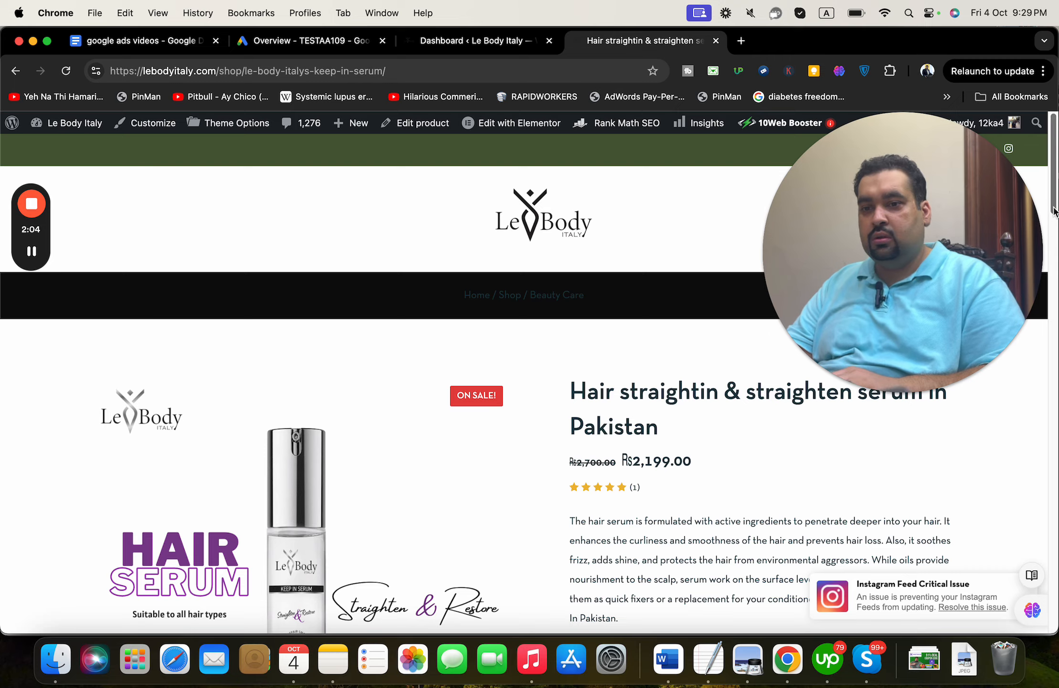
scroll(1053, 210, down, 5)
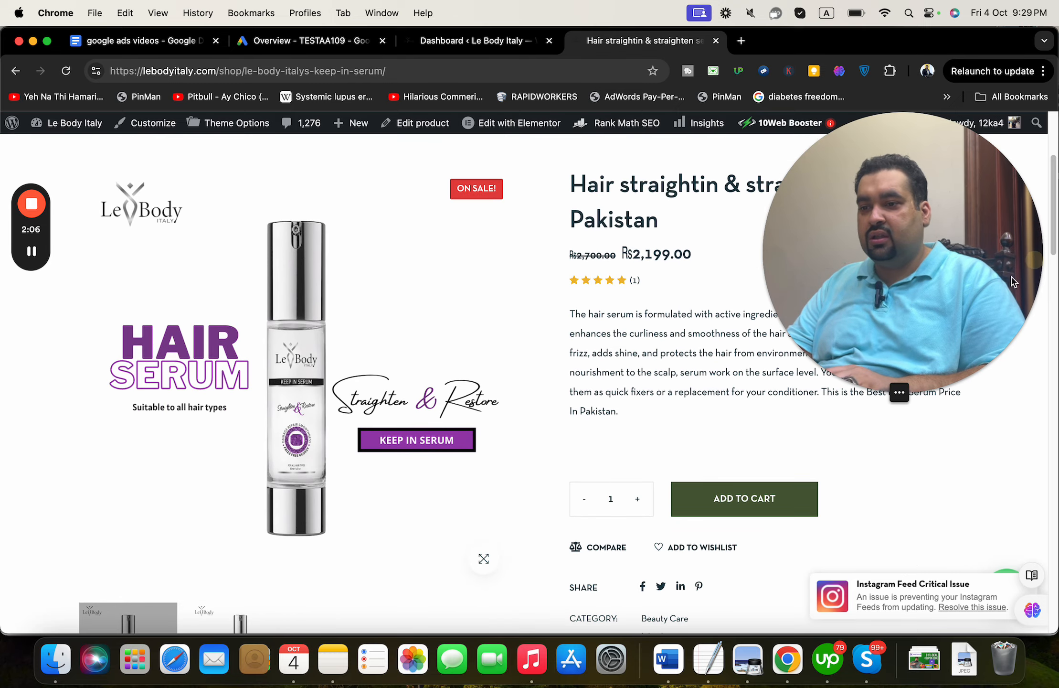
click(790, 496)
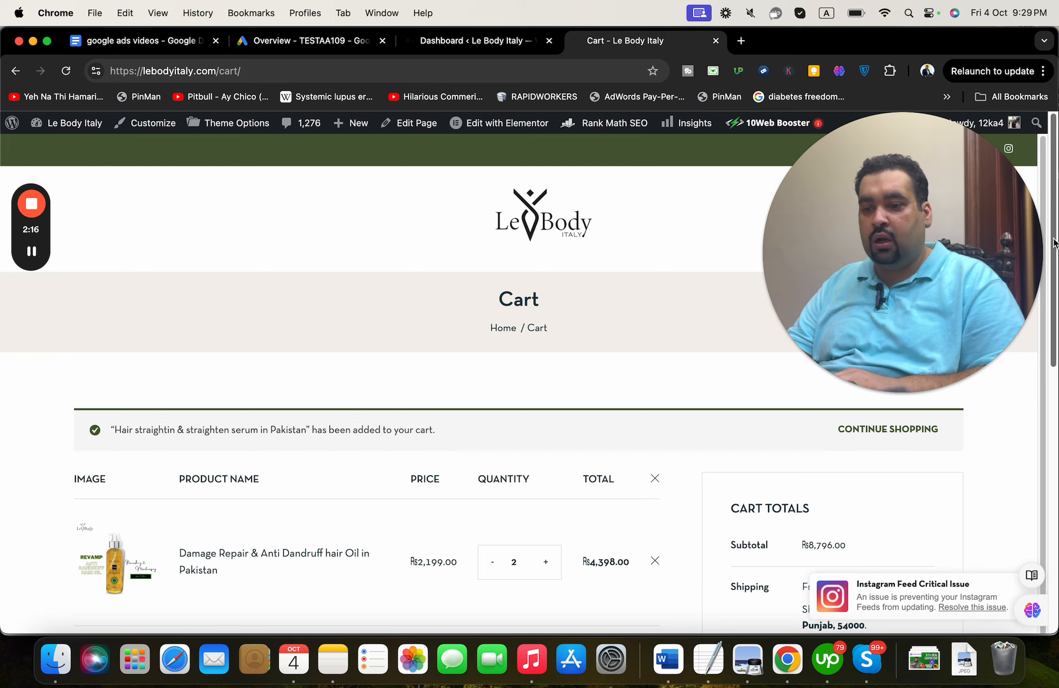
- Check the WordPress admin dashboard, then return to checkout and try the billing fields' saved details
drag(1054, 243, 1048, 346)
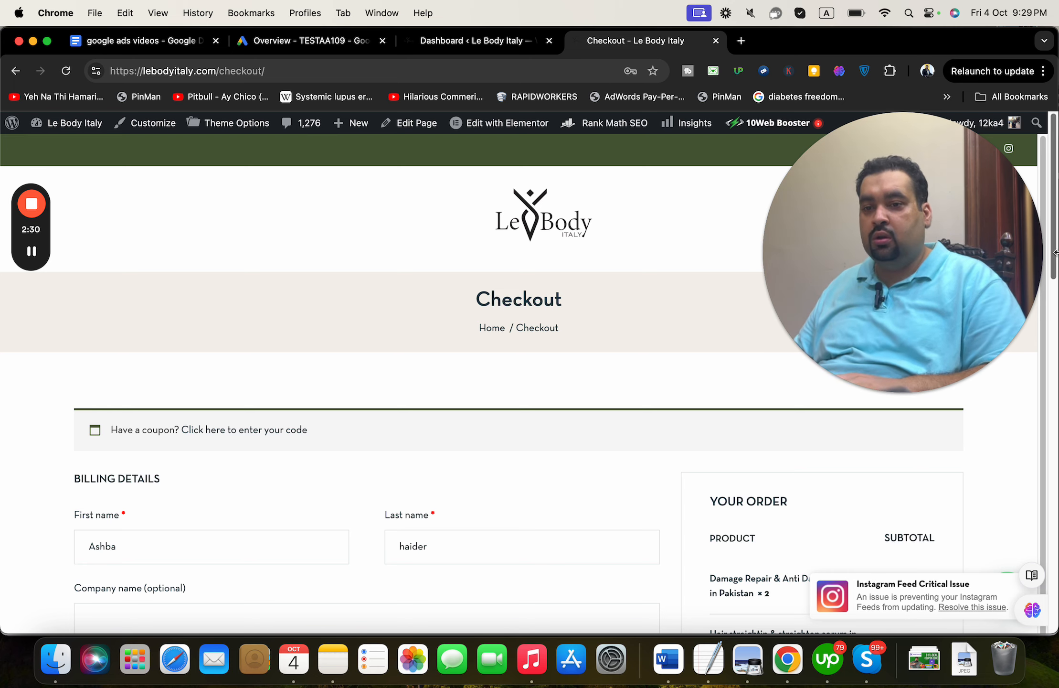
drag(1054, 258, 1043, 353)
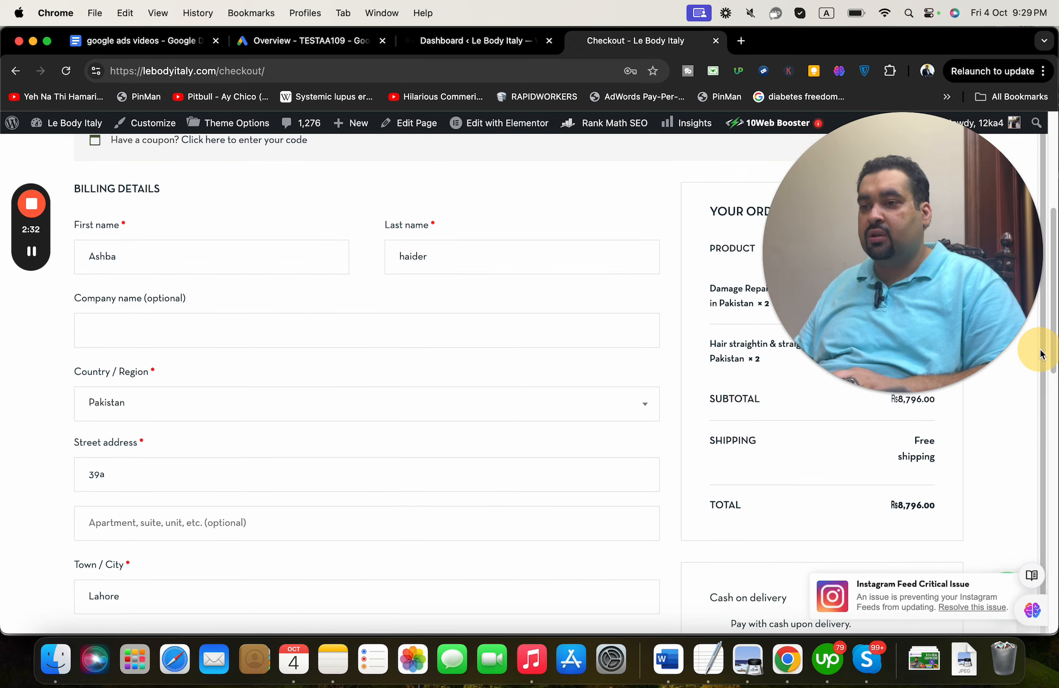
click(541, 47)
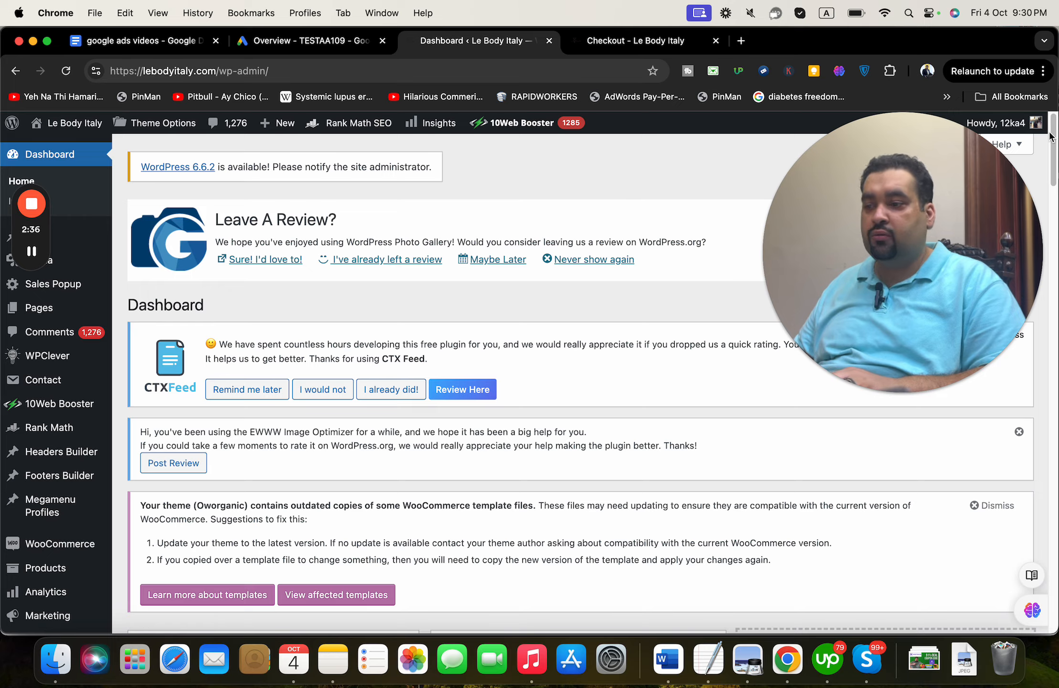
scroll(1049, 136, down, 5)
mouse_move(22, 404)
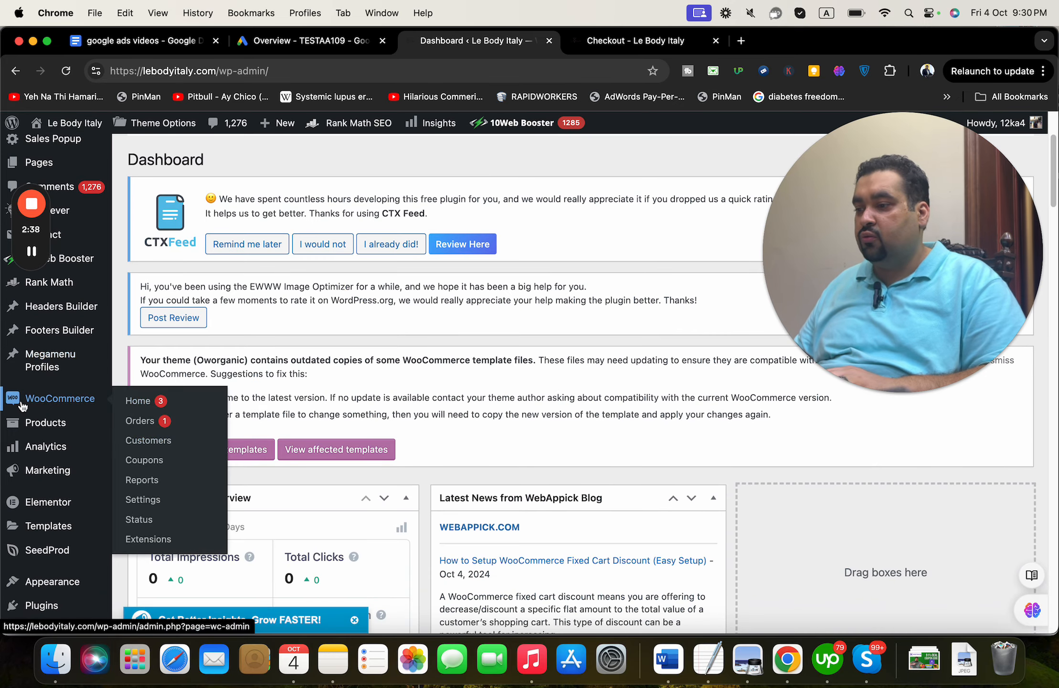
click(621, 41)
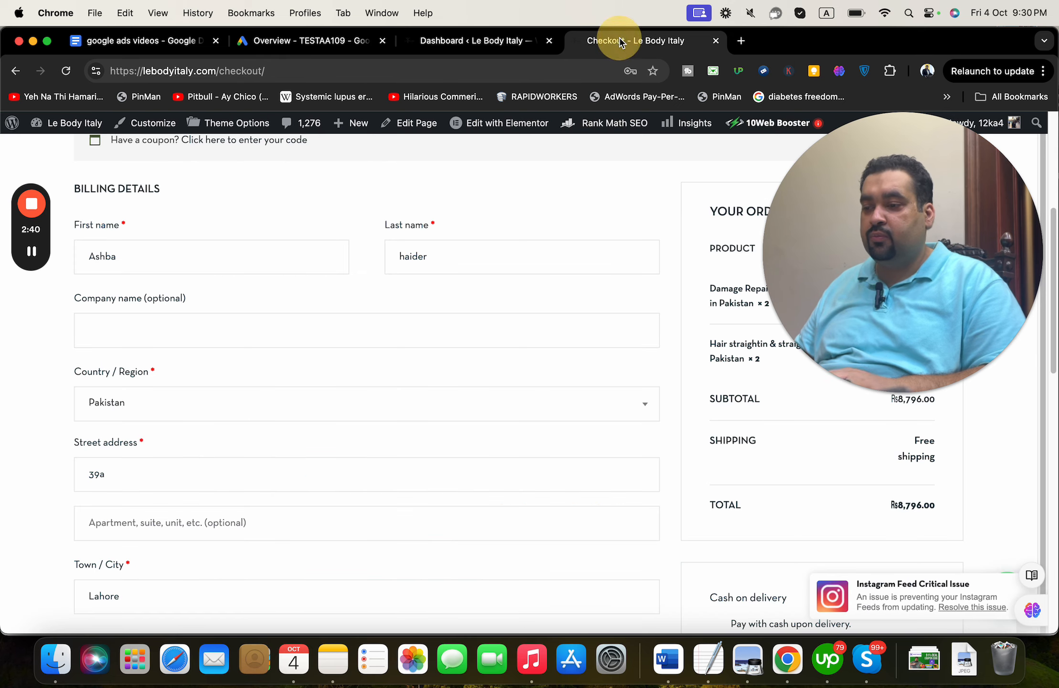
click(518, 260)
click(473, 331)
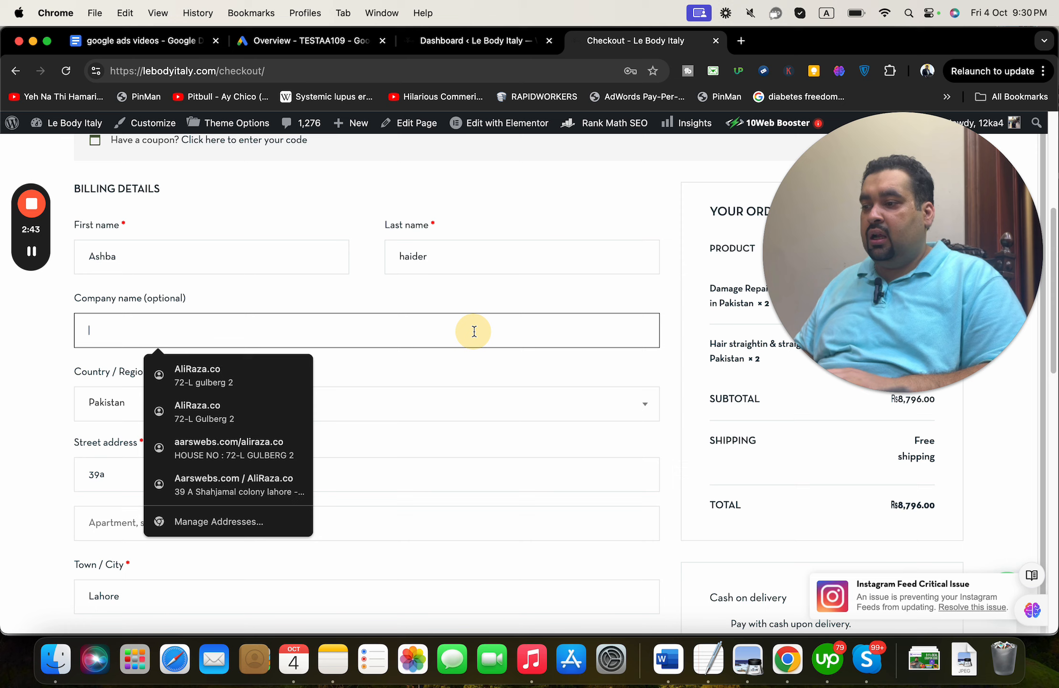
click(537, 432)
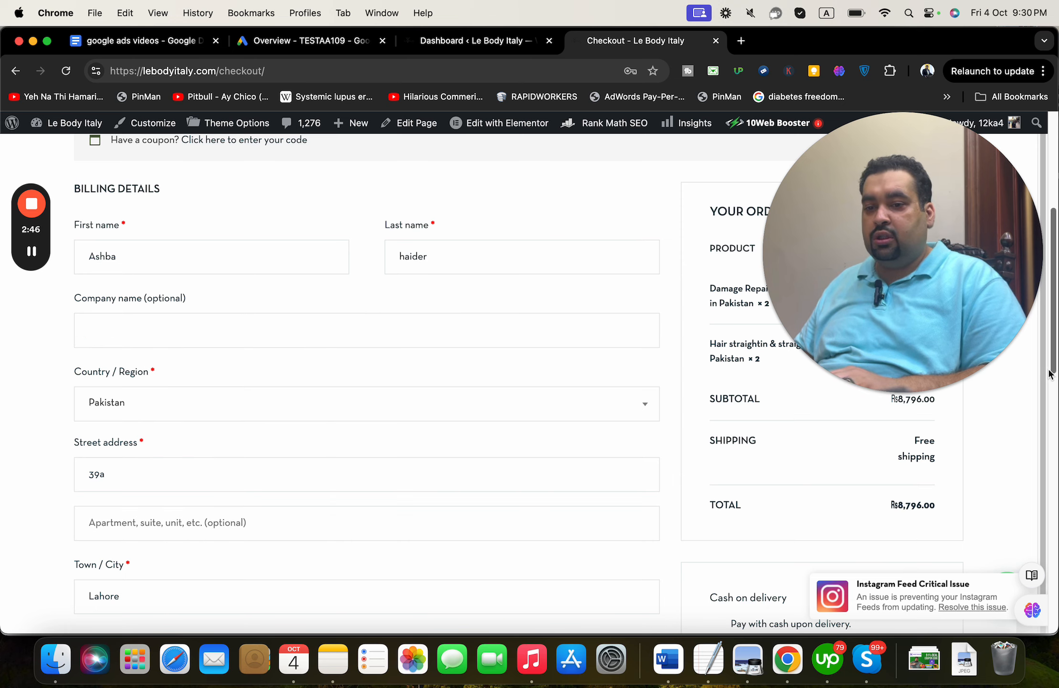
- Autofill billing from a saved address via the Email field and place the cash-on-delivery order
drag(1051, 375, 1036, 508)
drag(282, 456, 83, 409)
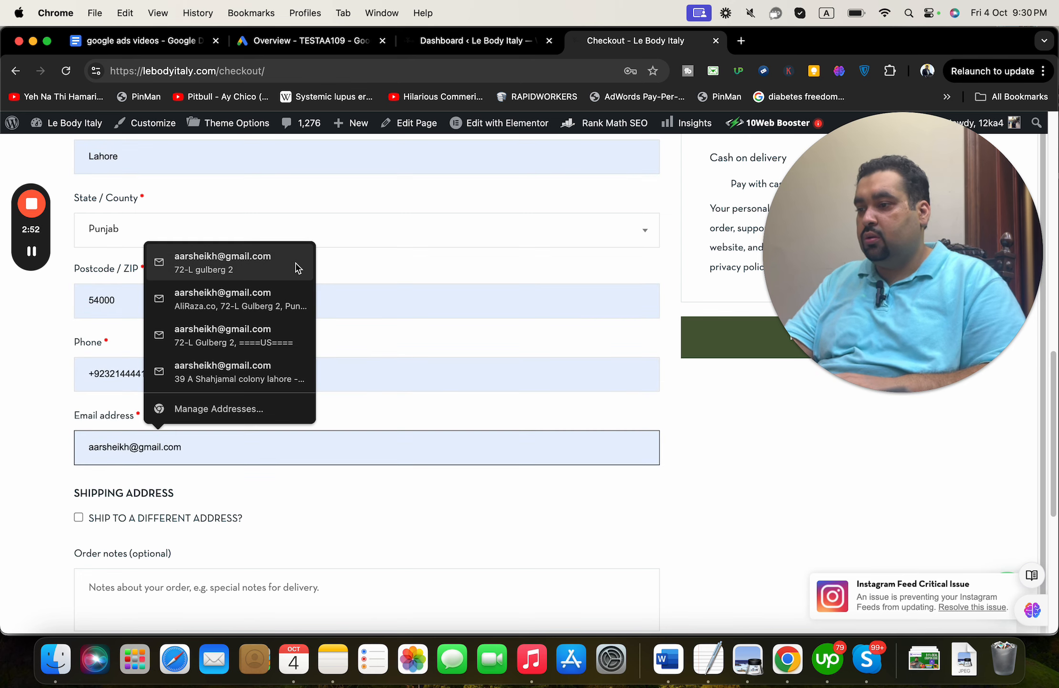
click(224, 263)
scroll(674, 210, up, 10)
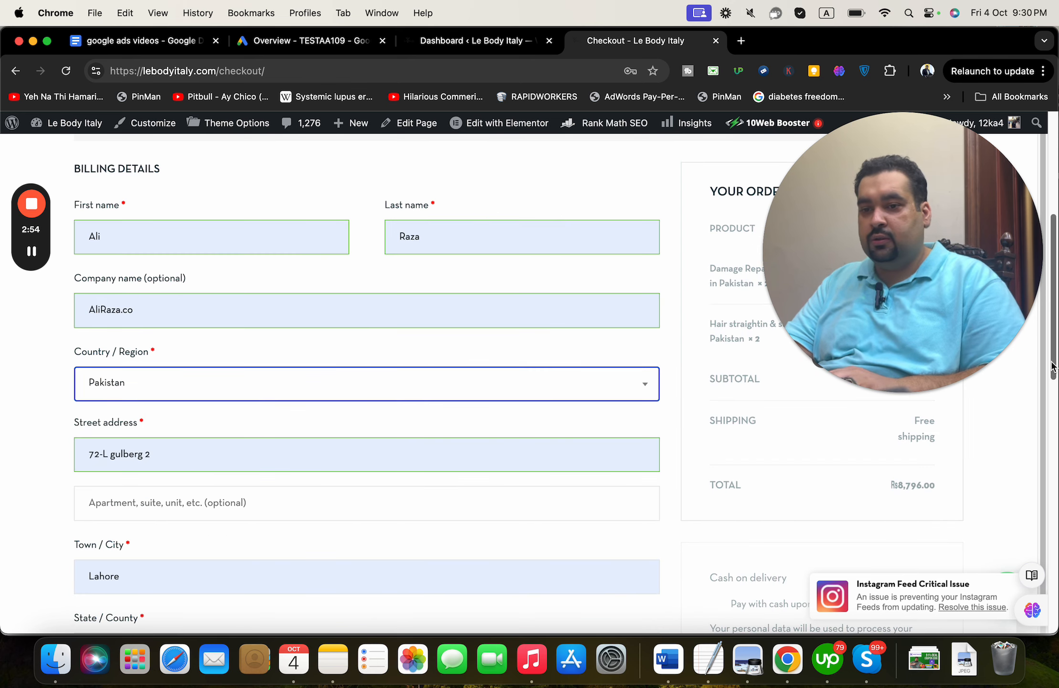
drag(1052, 368, 1033, 472)
click(830, 449)
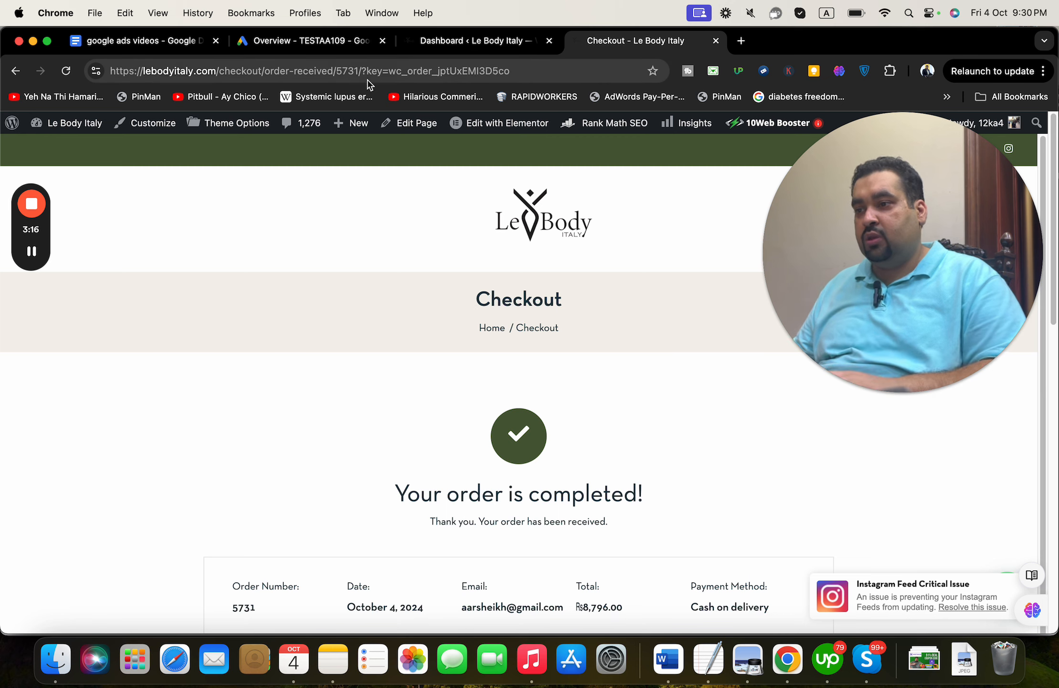
- Go to Goals > Conversions > Summary in the Google Ads account
click(302, 43)
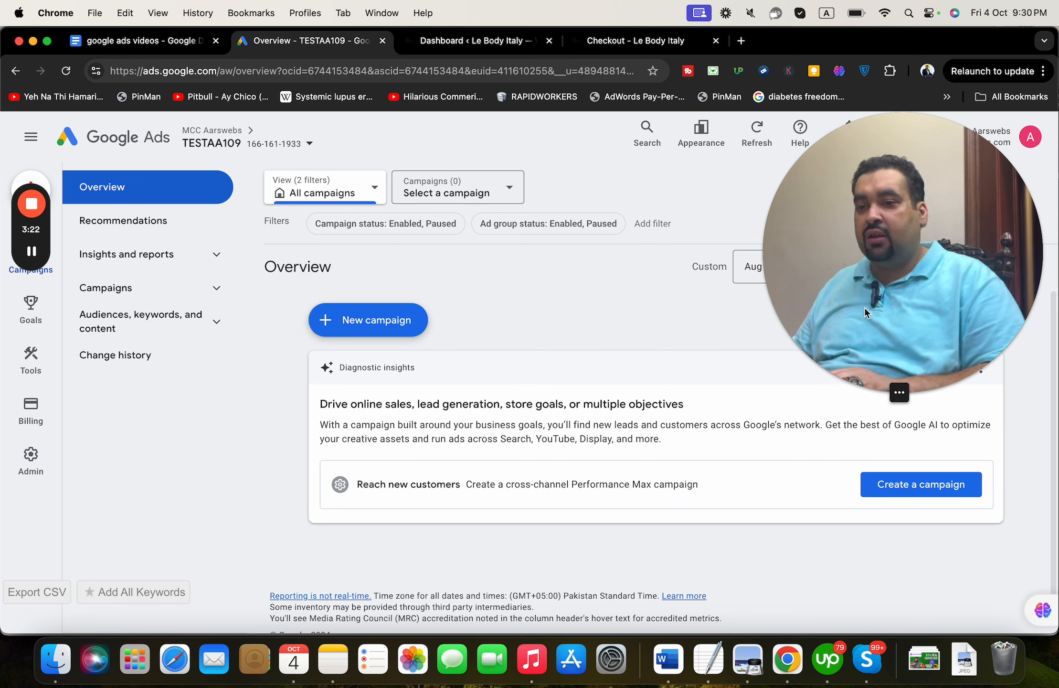
drag(867, 312, 927, 513)
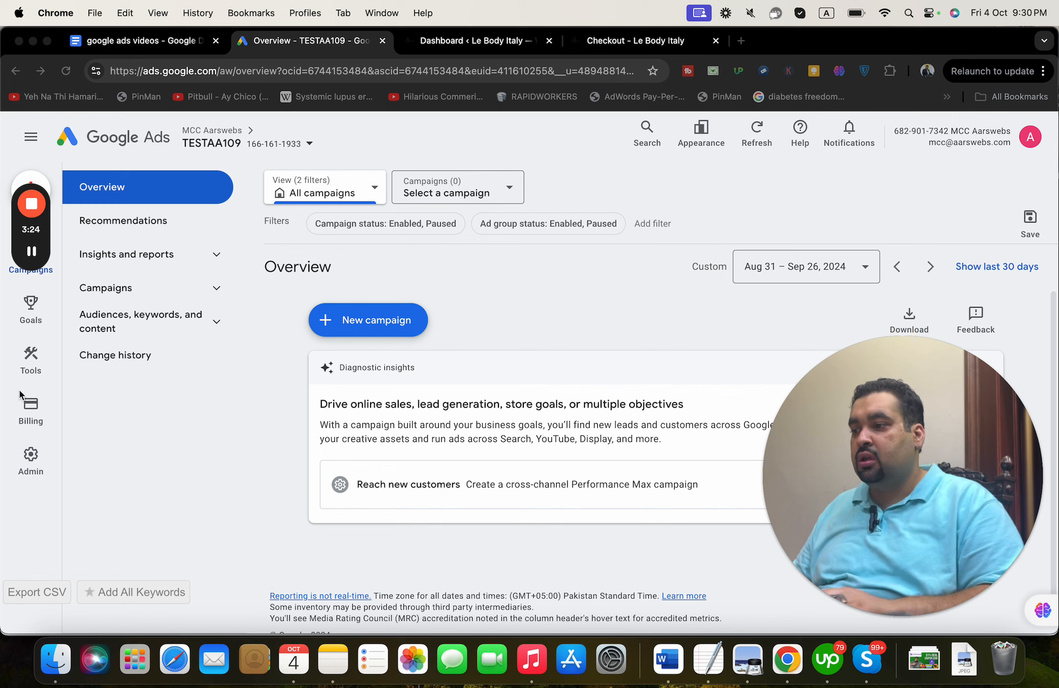
mouse_move(34, 308)
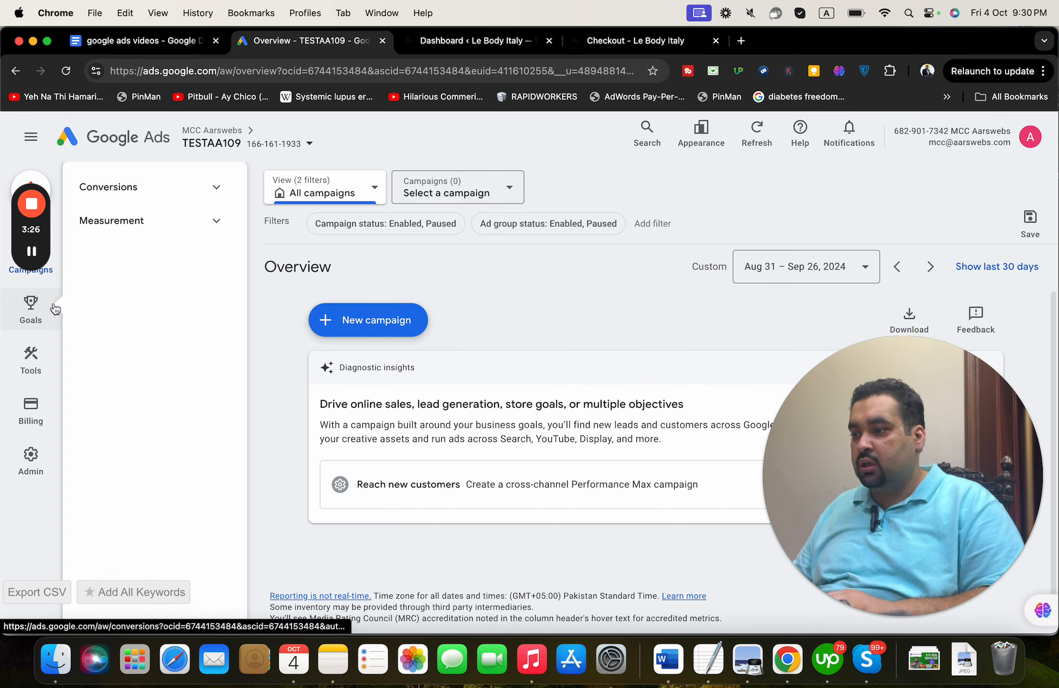
click(214, 190)
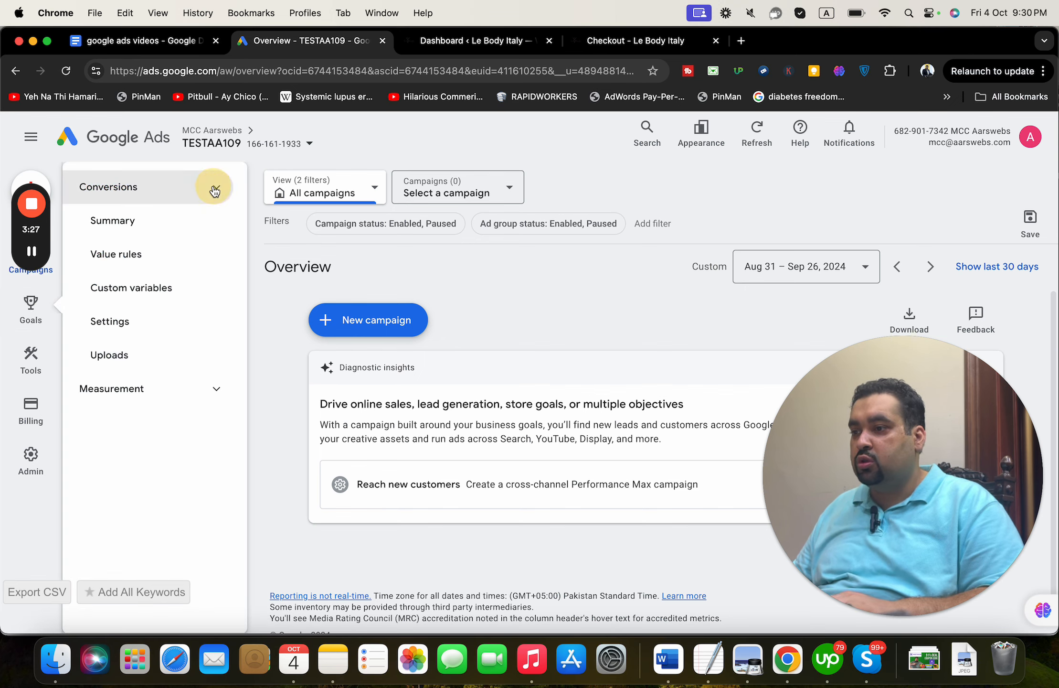
click(123, 191)
click(115, 190)
click(113, 218)
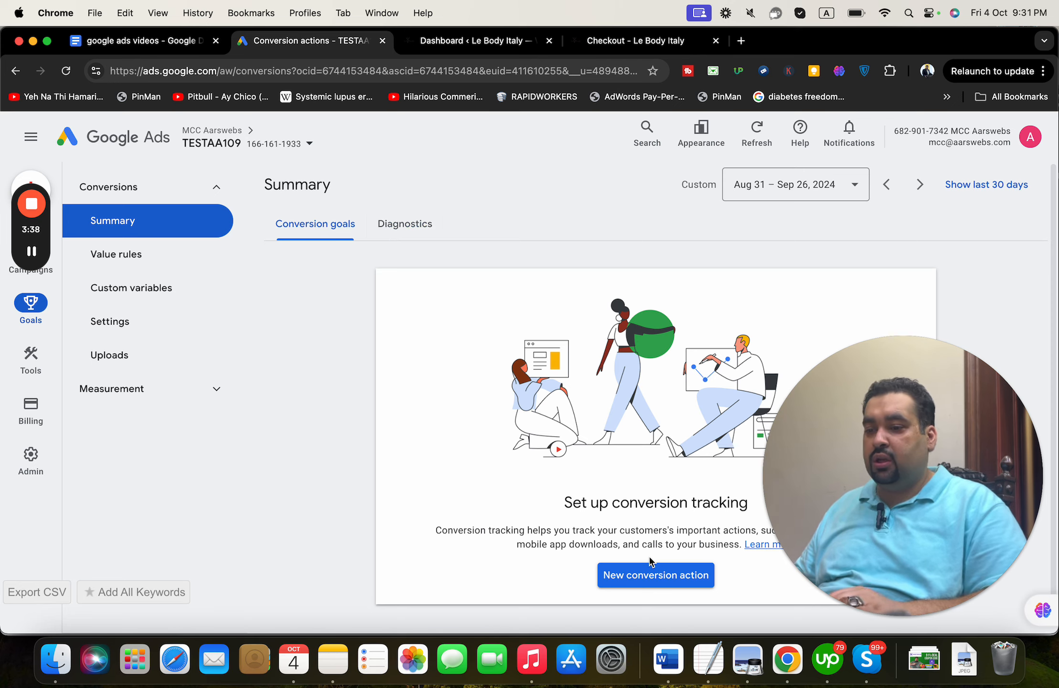
drag(959, 509, 959, 246)
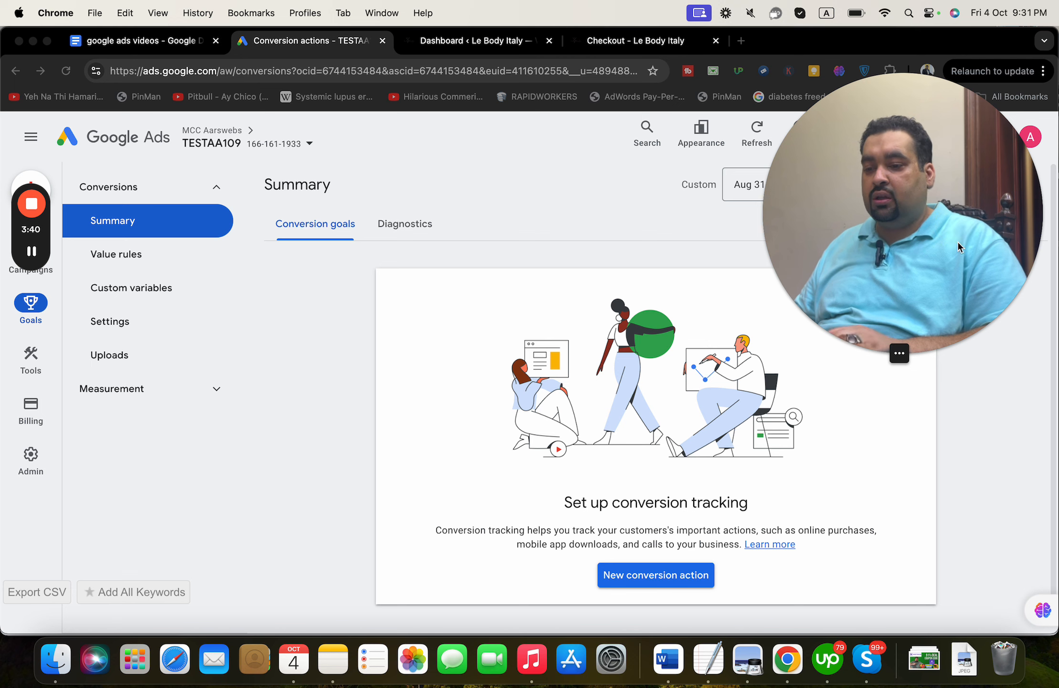
- Start a new conversion action and choose Website as its type
click(659, 575)
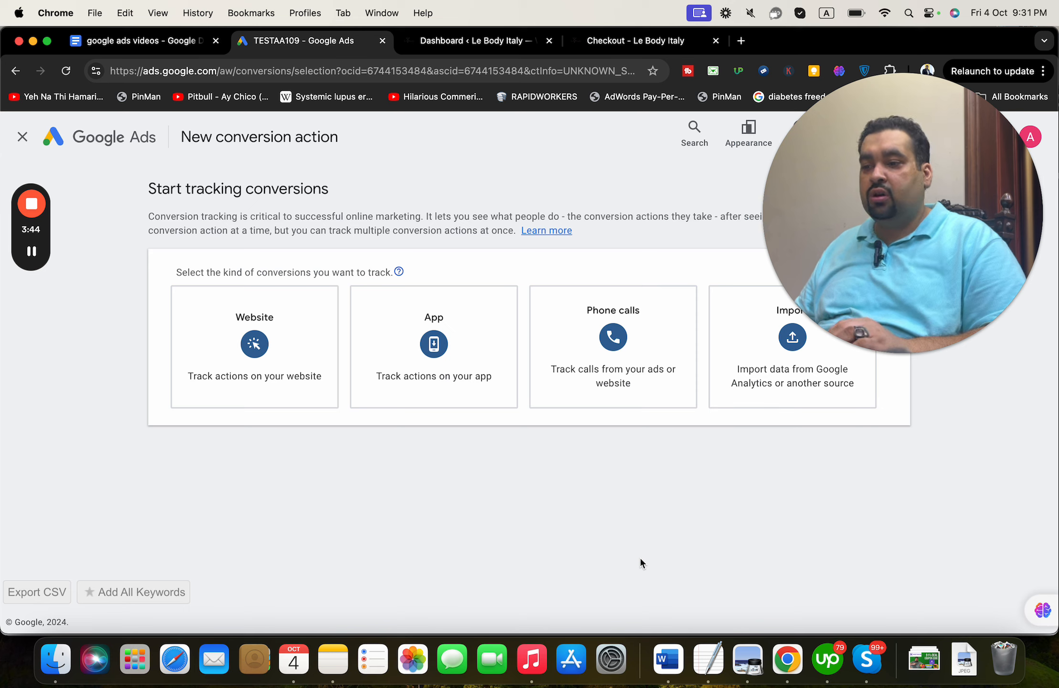
drag(1027, 198, 1026, 167)
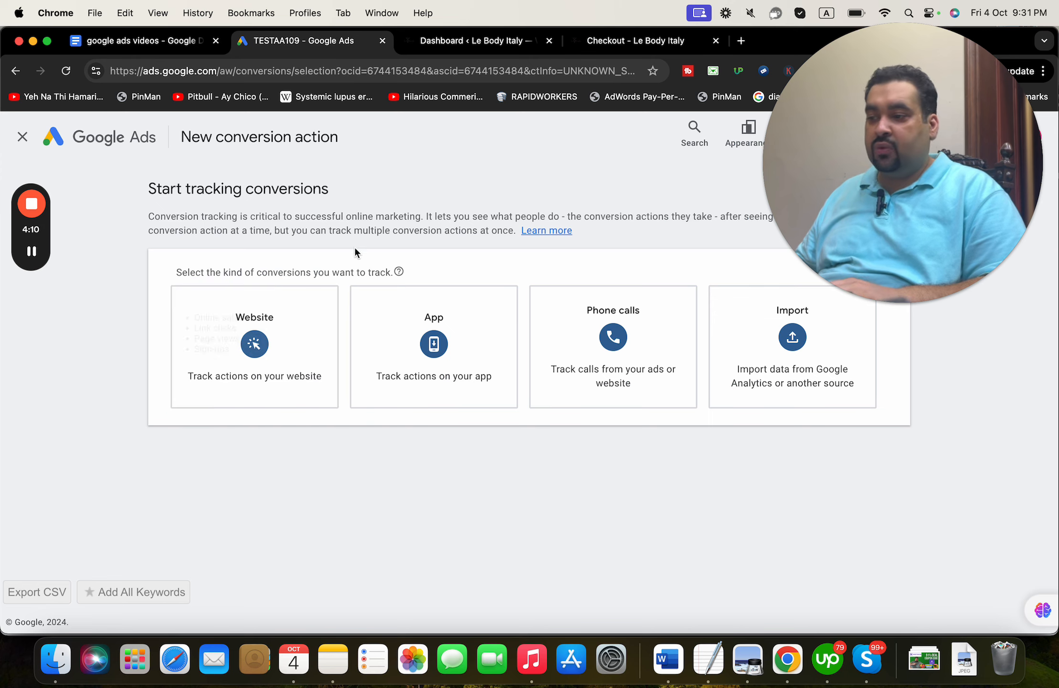
click(297, 324)
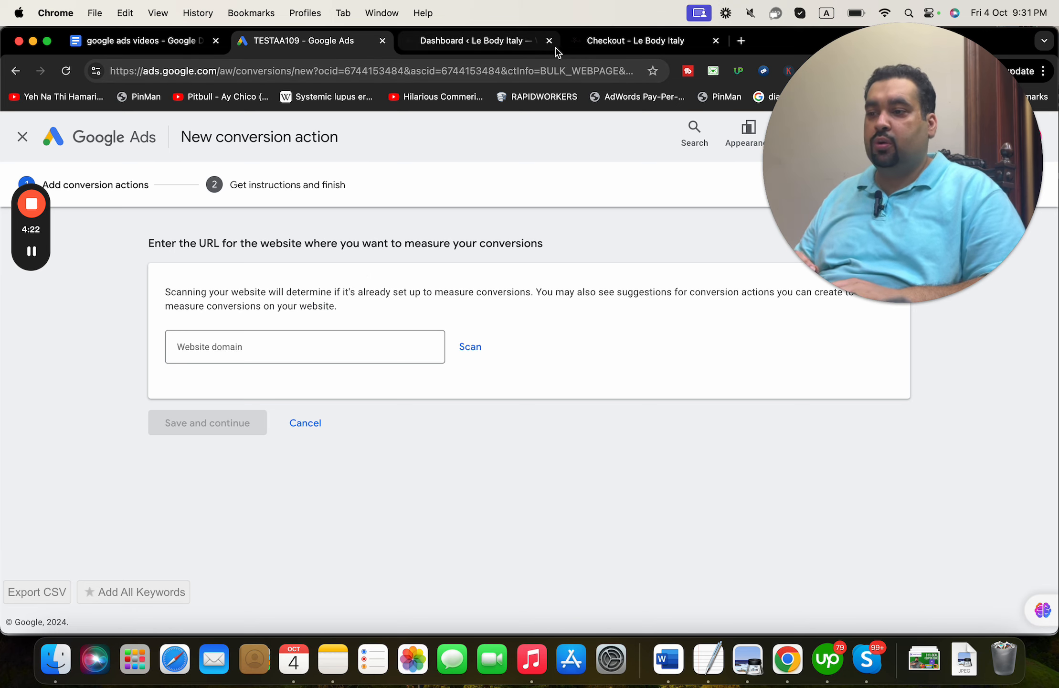
- Copy the lebodyitaly.com domain from the store tab, paste it into Website domain, and scan it
click(589, 43)
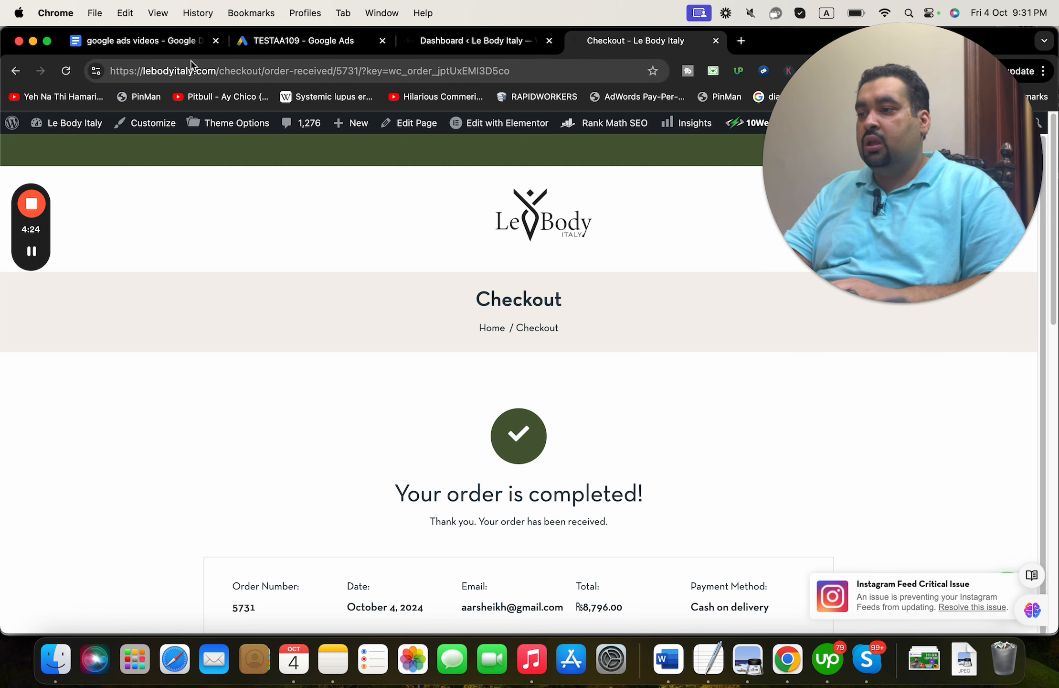
click(67, 71)
click(296, 40)
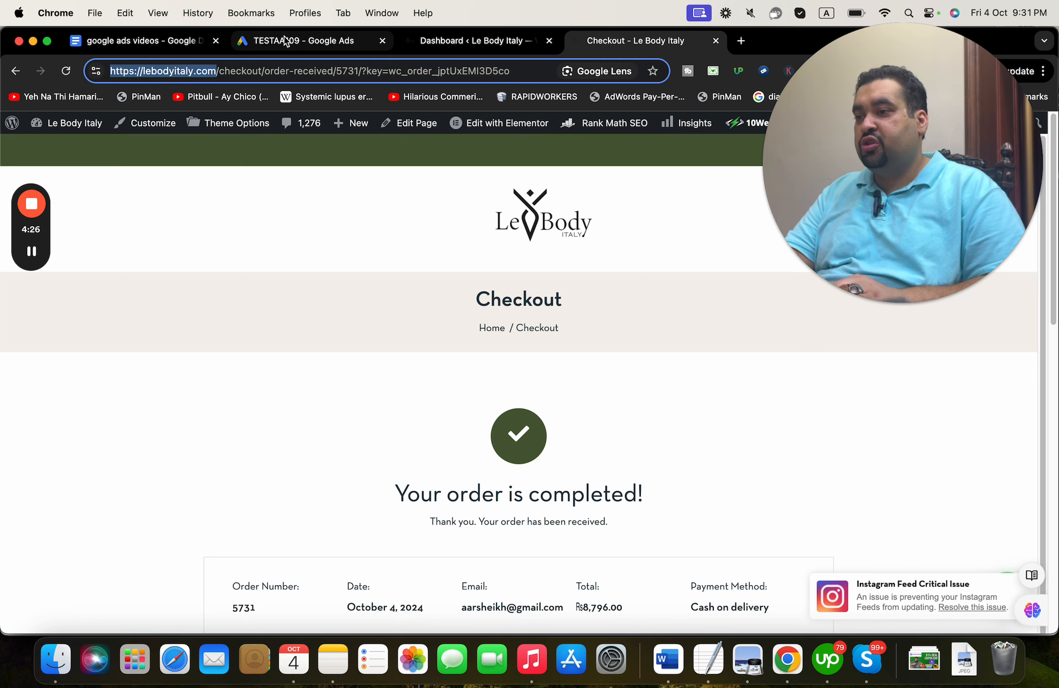
click(296, 345)
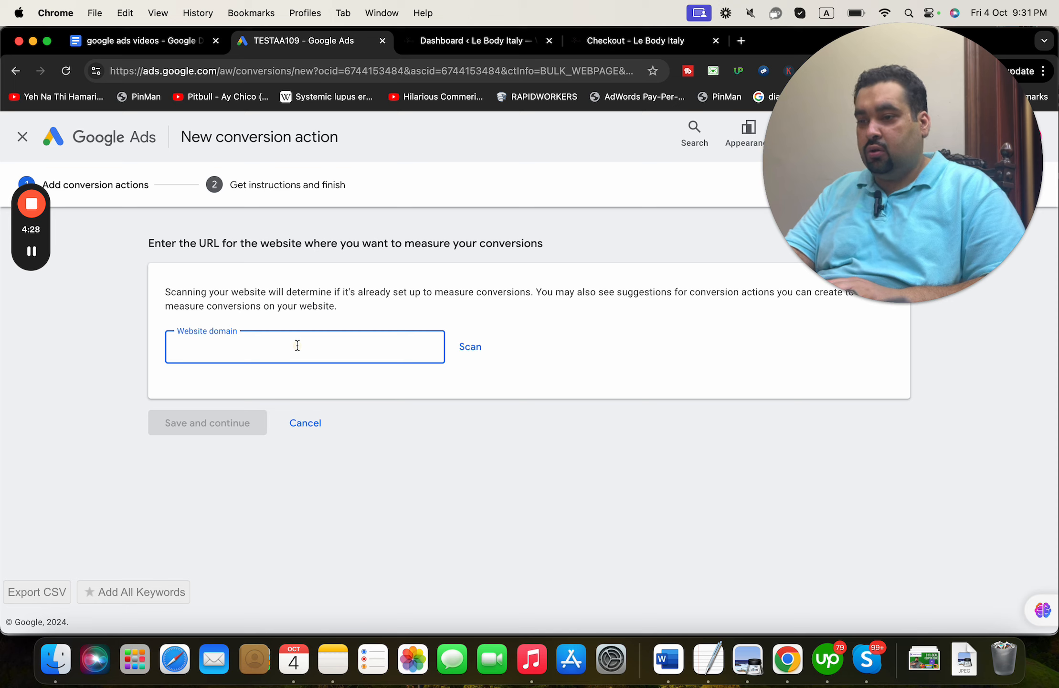
text(https://lebodyitaly.com/)
click(463, 345)
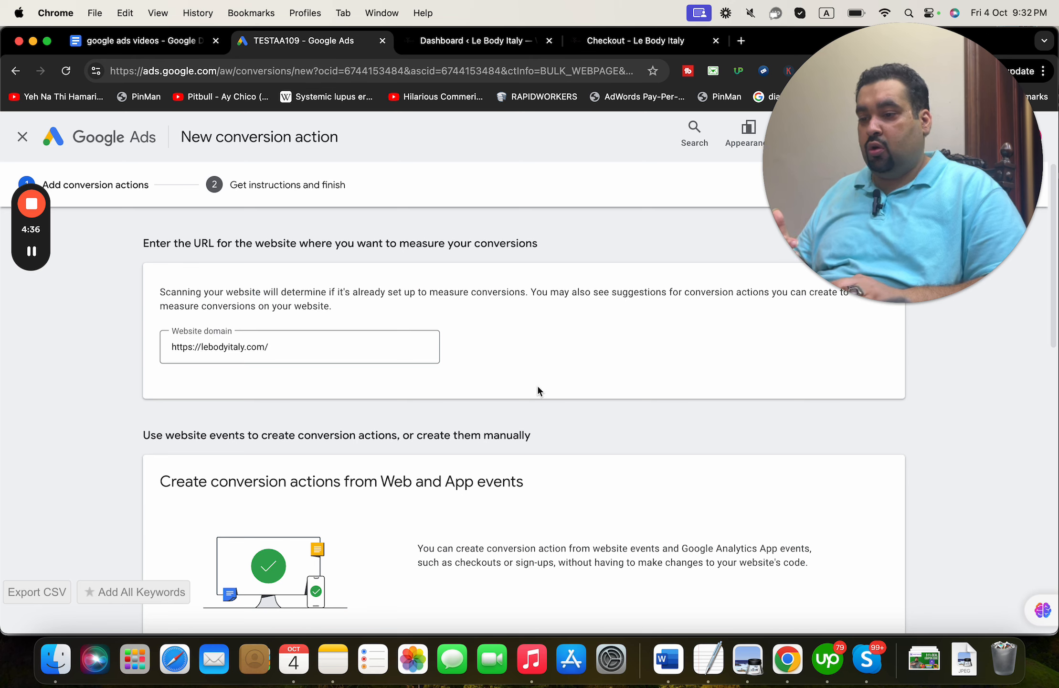
scroll(537, 387, down, 5)
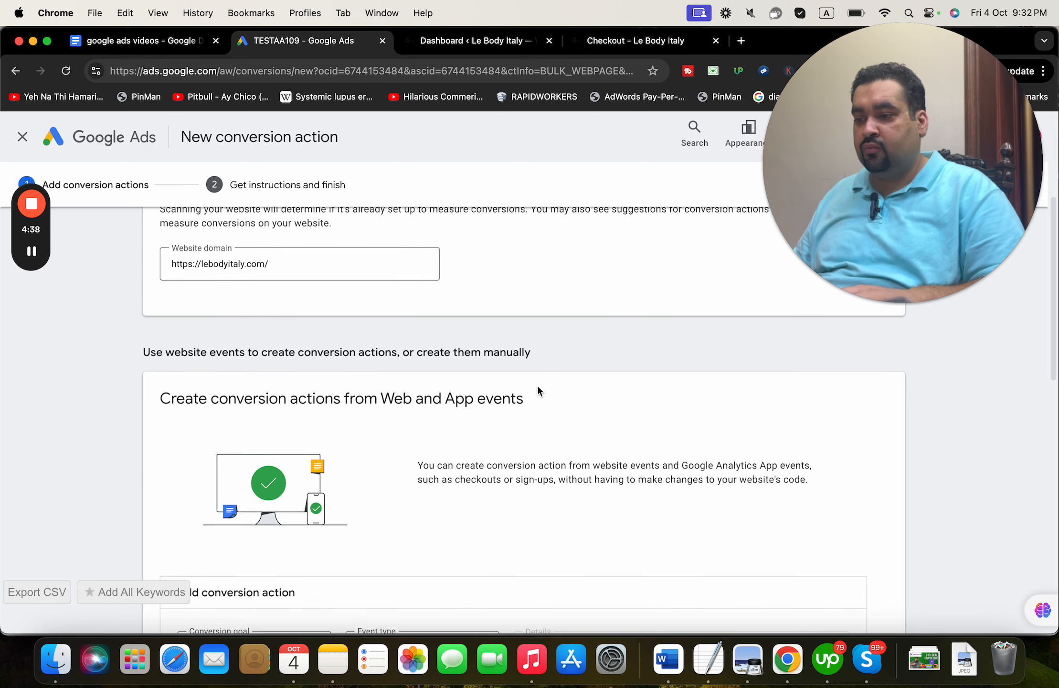
scroll(538, 390, down, 3)
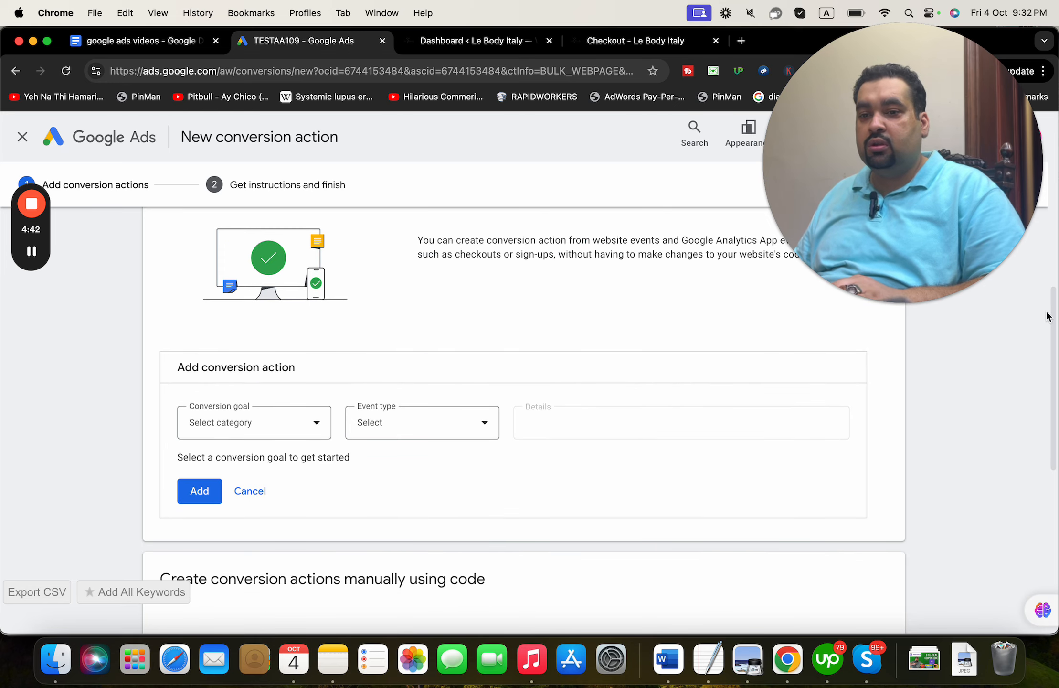
- Open the Conversion goal dropdown and browse the Sales and Leads categories
mouse_move(1055, 324)
mouse_down()
mouse_move(1043, 470)
mouse_move(1050, 318)
mouse_up()
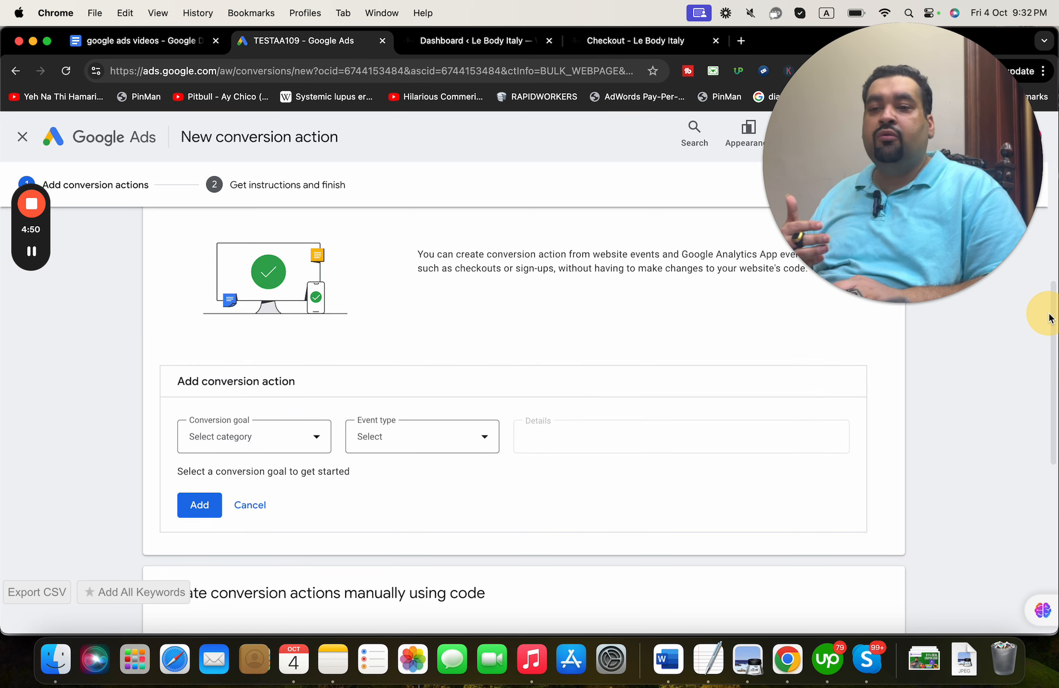
click(316, 440)
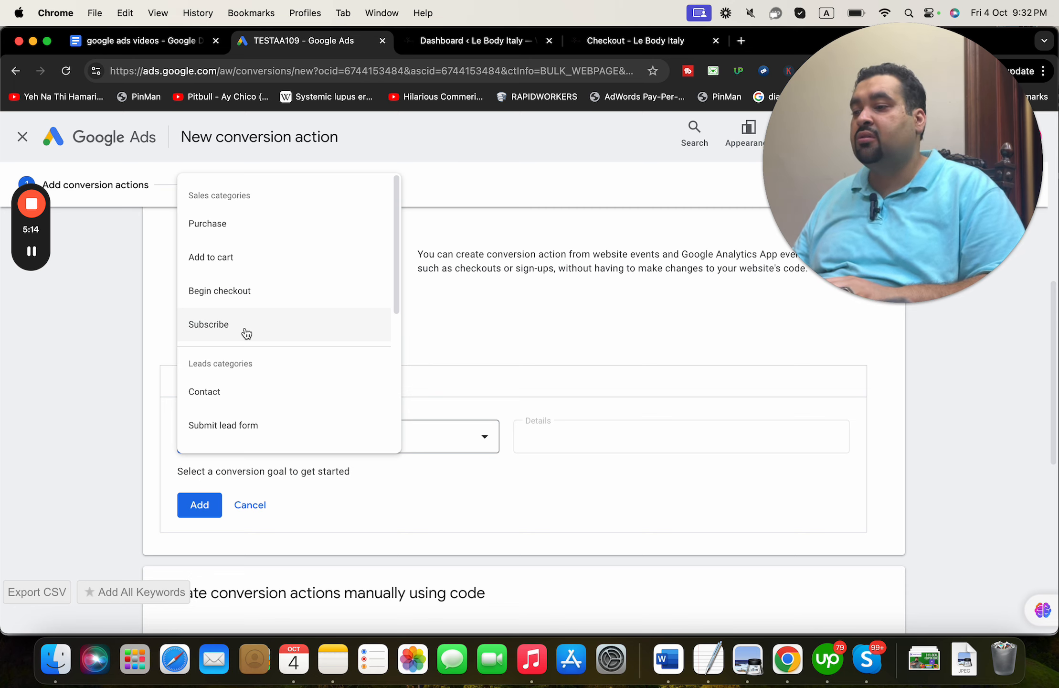
drag(399, 290, 395, 352)
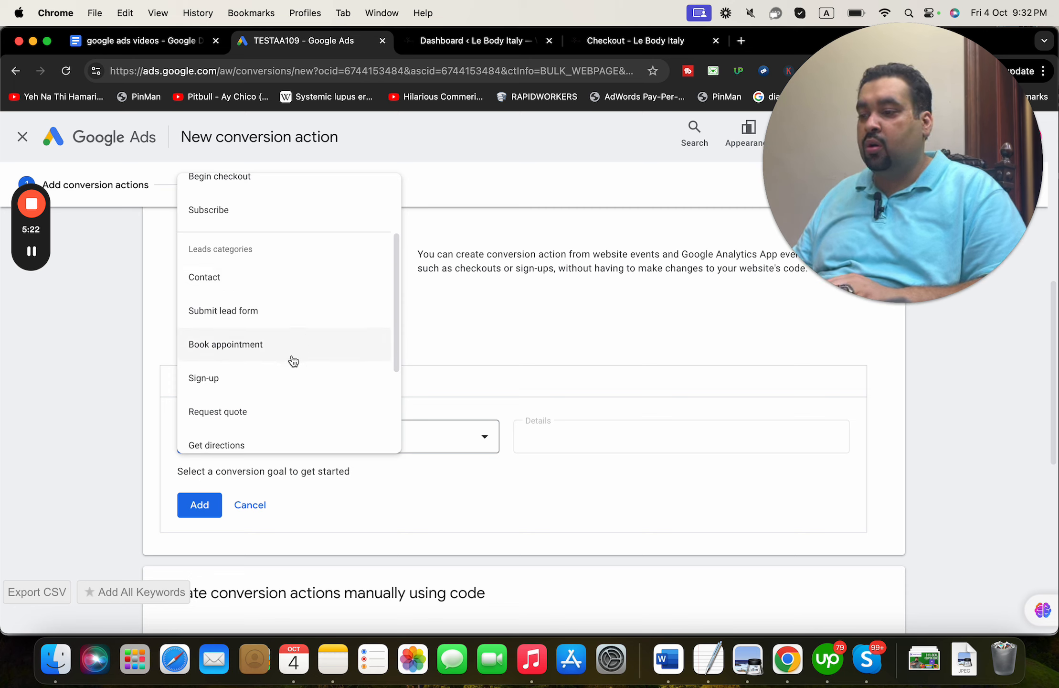
drag(397, 357, 421, 258)
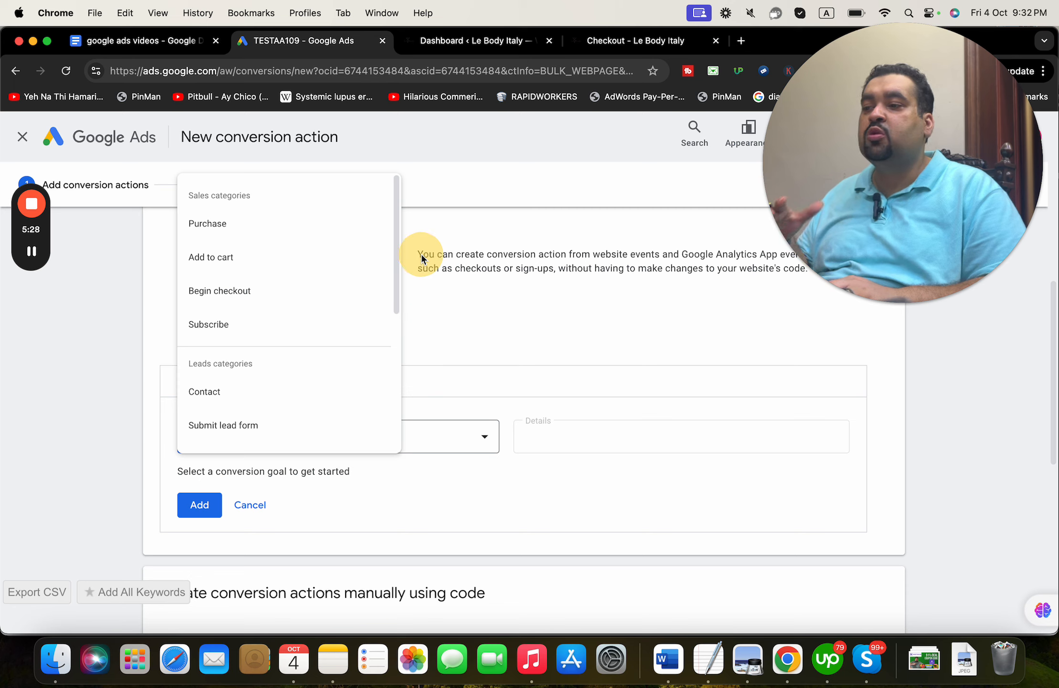
- Set the conversion goal to Purchase, counted on Page load
click(289, 222)
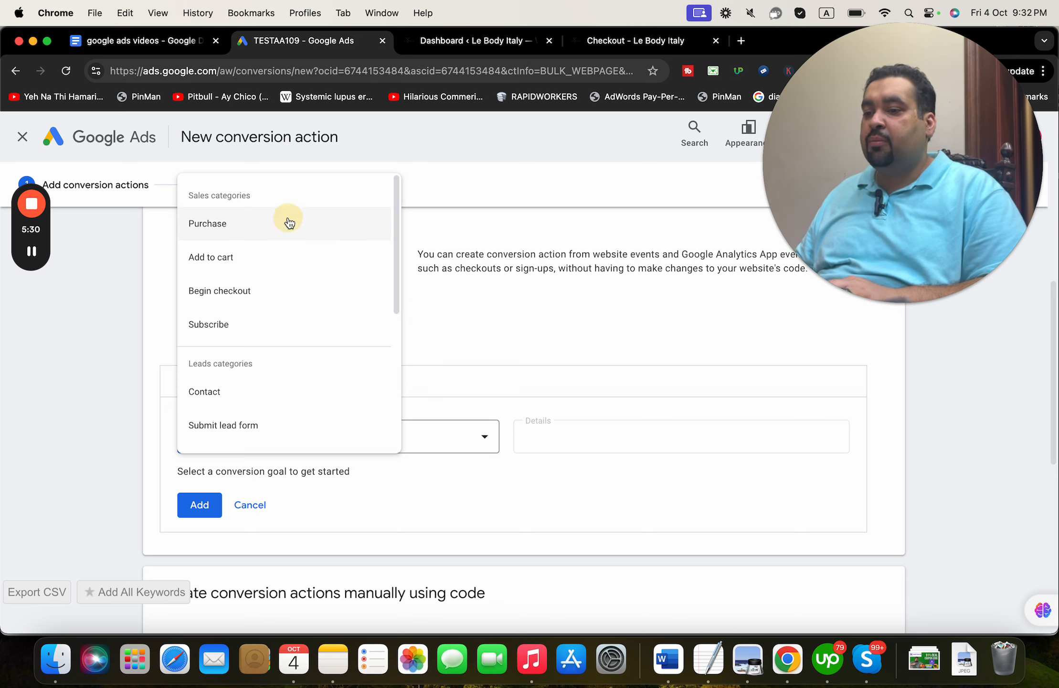
click(422, 450)
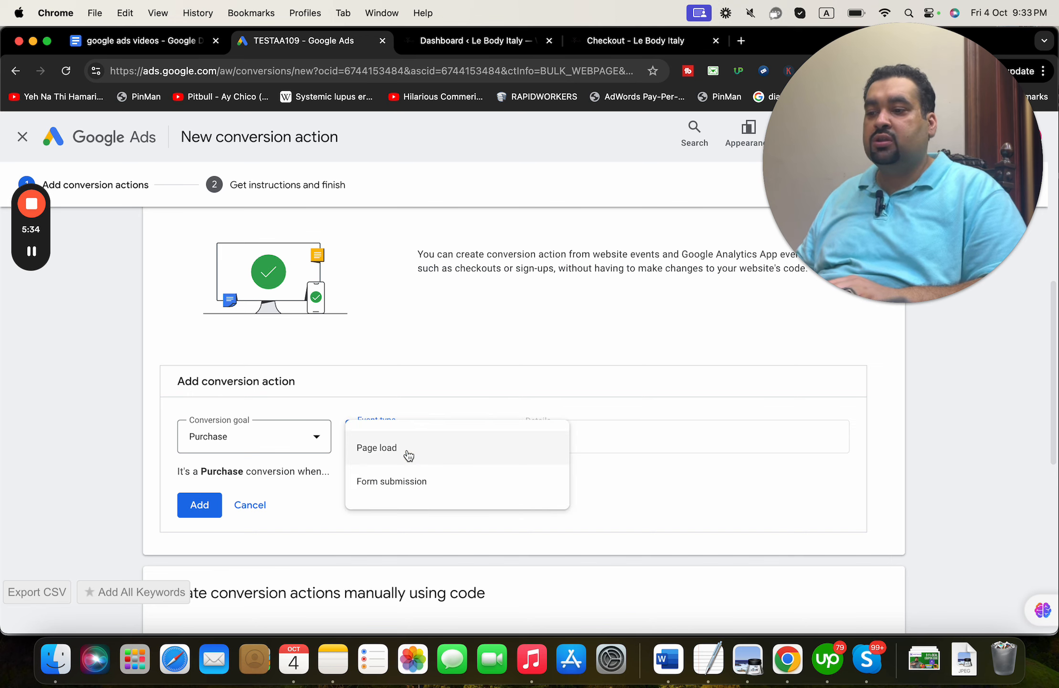
click(408, 455)
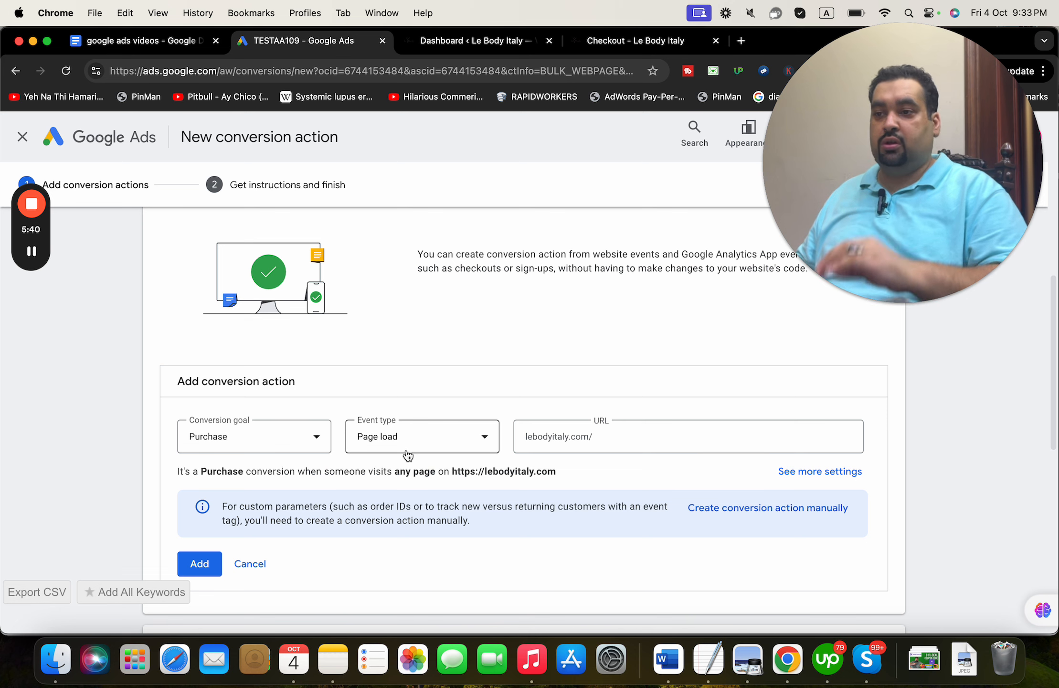
- Match URLs starting with checkout/order-received/ and open See more settings
click(592, 41)
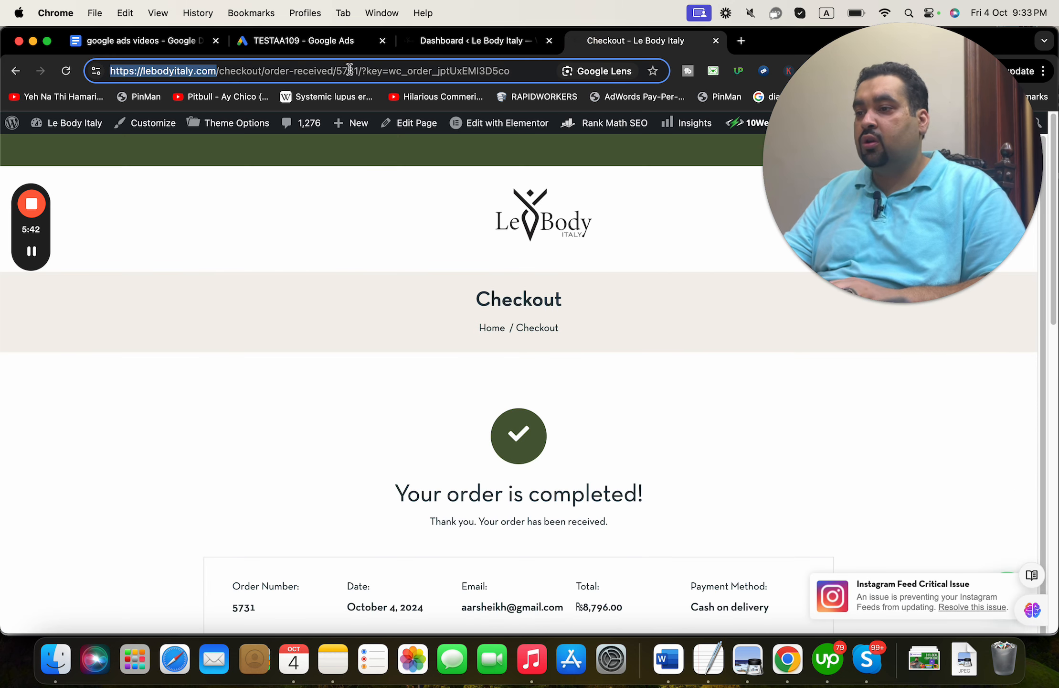
drag(337, 71, 98, 70)
key(cmd+c)
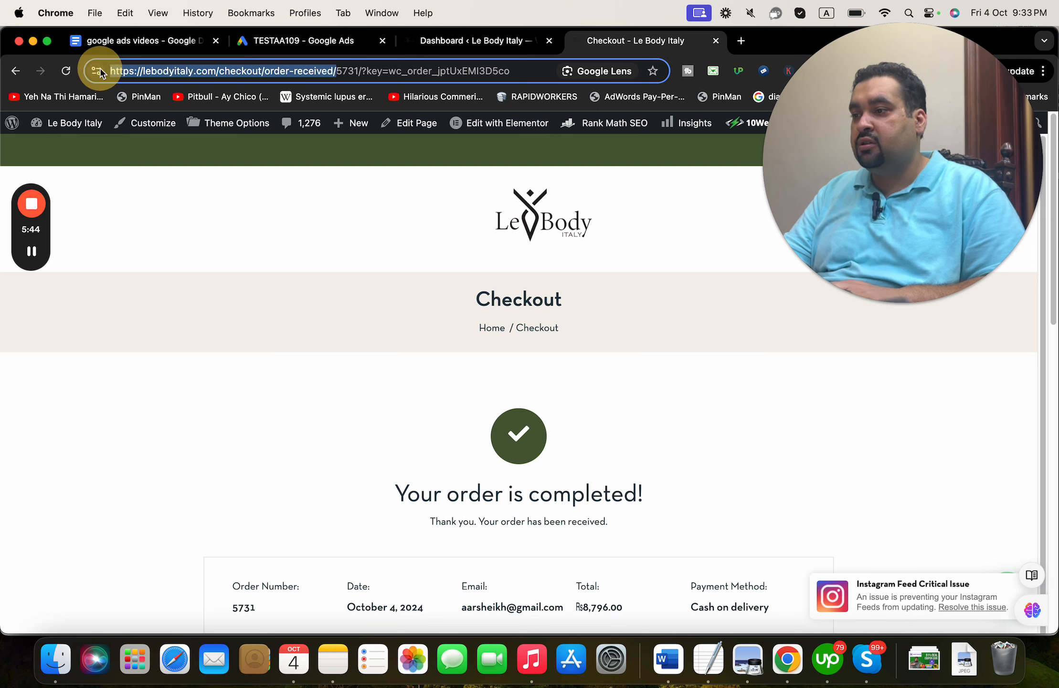
click(286, 40)
click(584, 438)
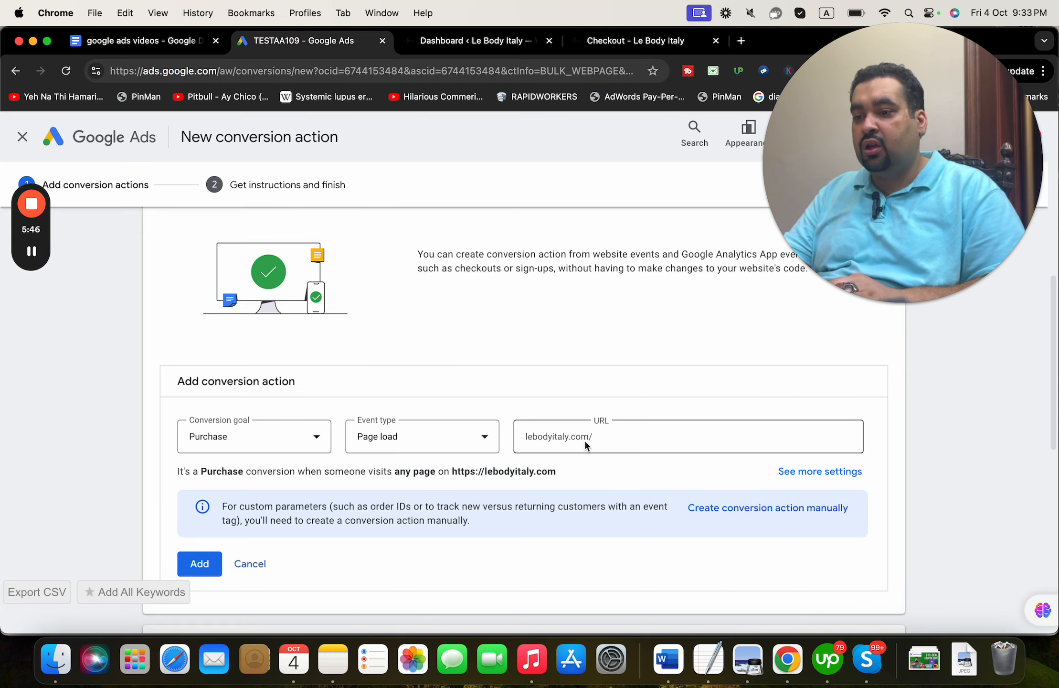
key(cmd+v)
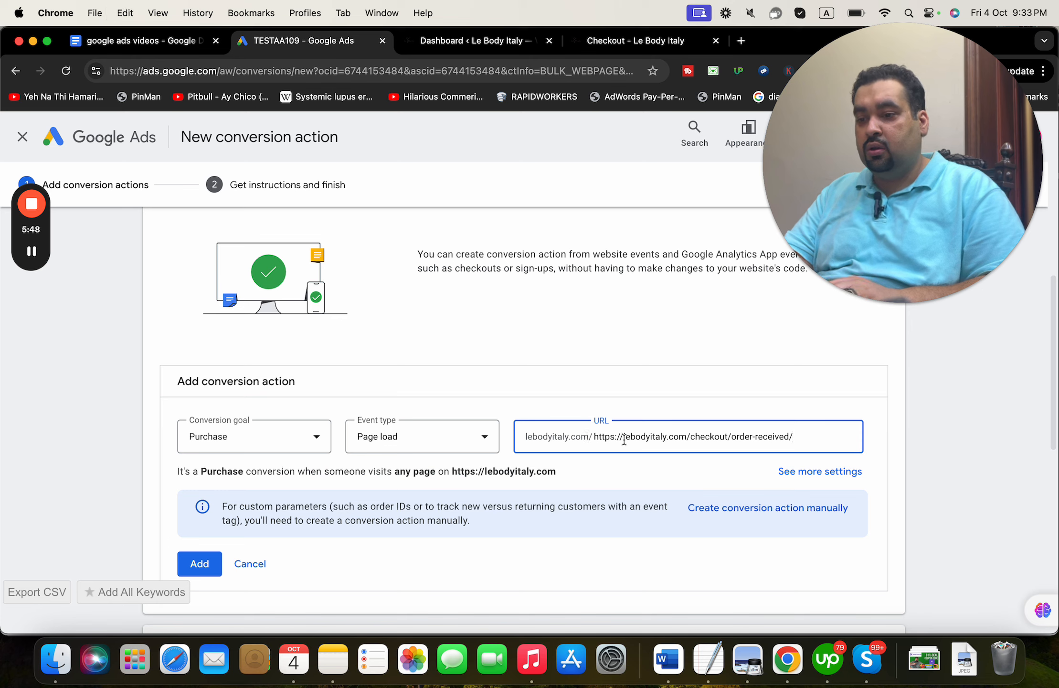
drag(691, 439, 583, 439)
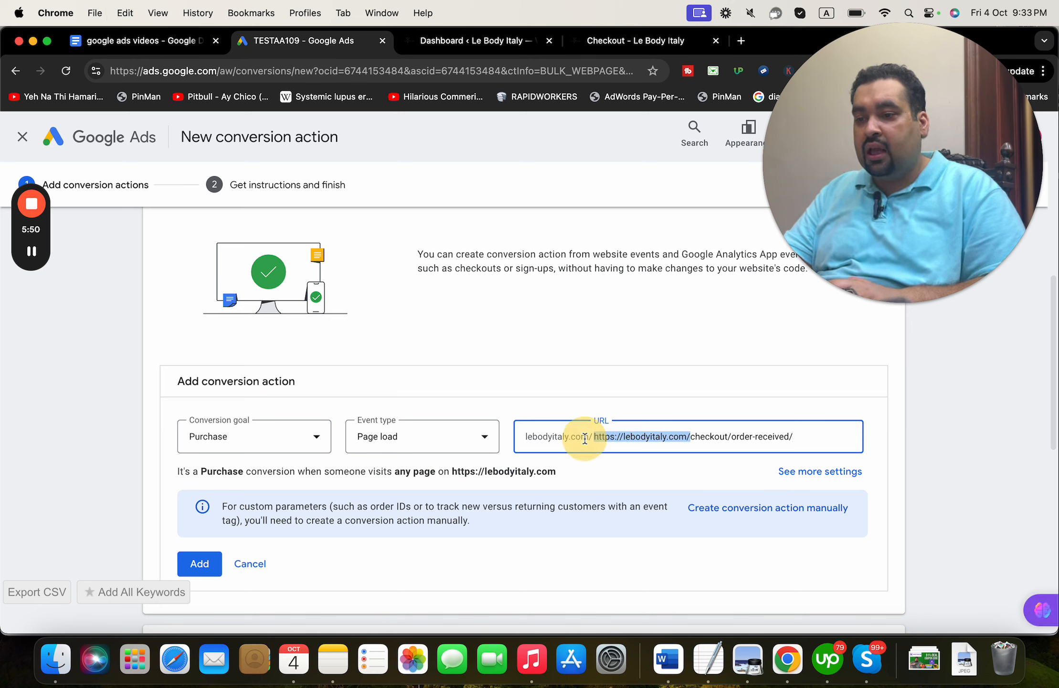
key(BackSpace)
click(819, 473)
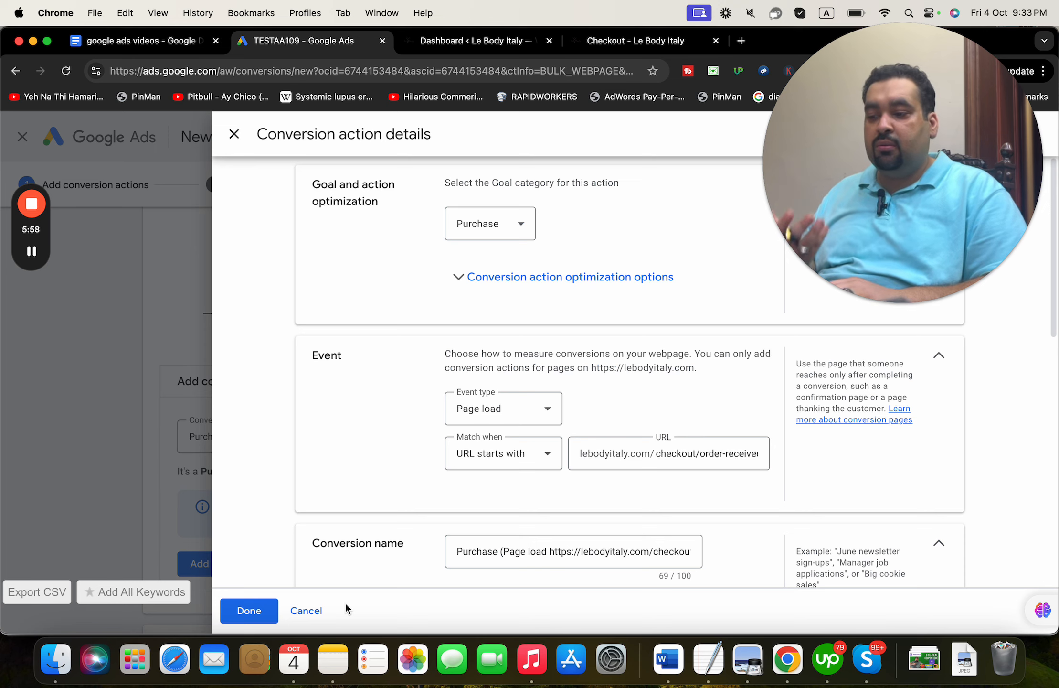
- Confirm the Purchase action details with enhanced conversions on, then agree and continue
click(265, 613)
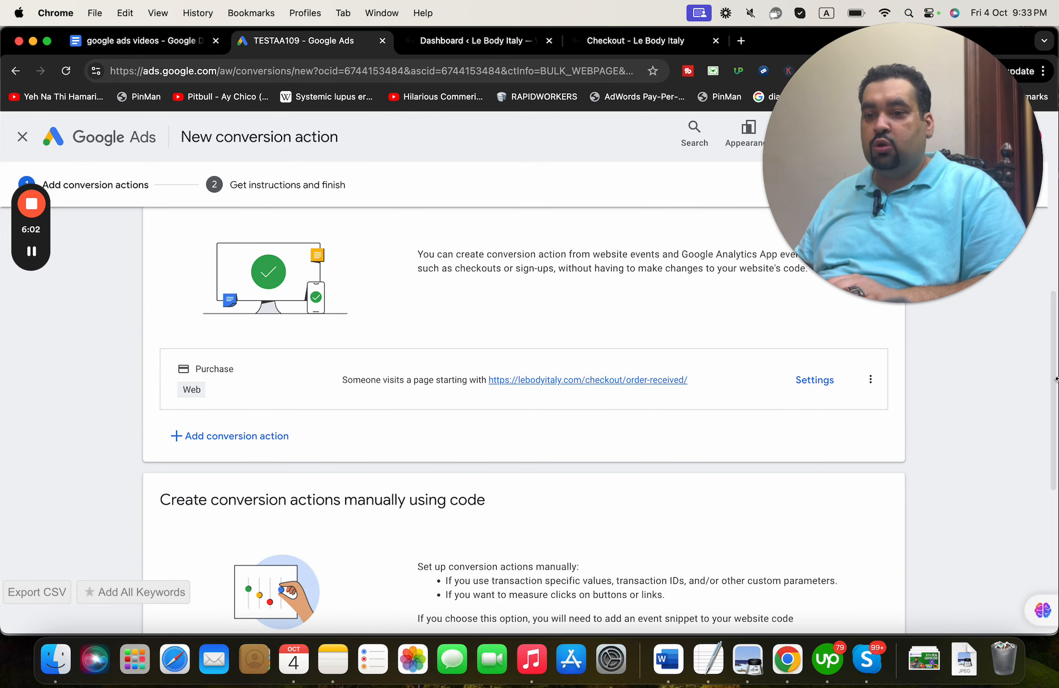
drag(1055, 387, 1007, 562)
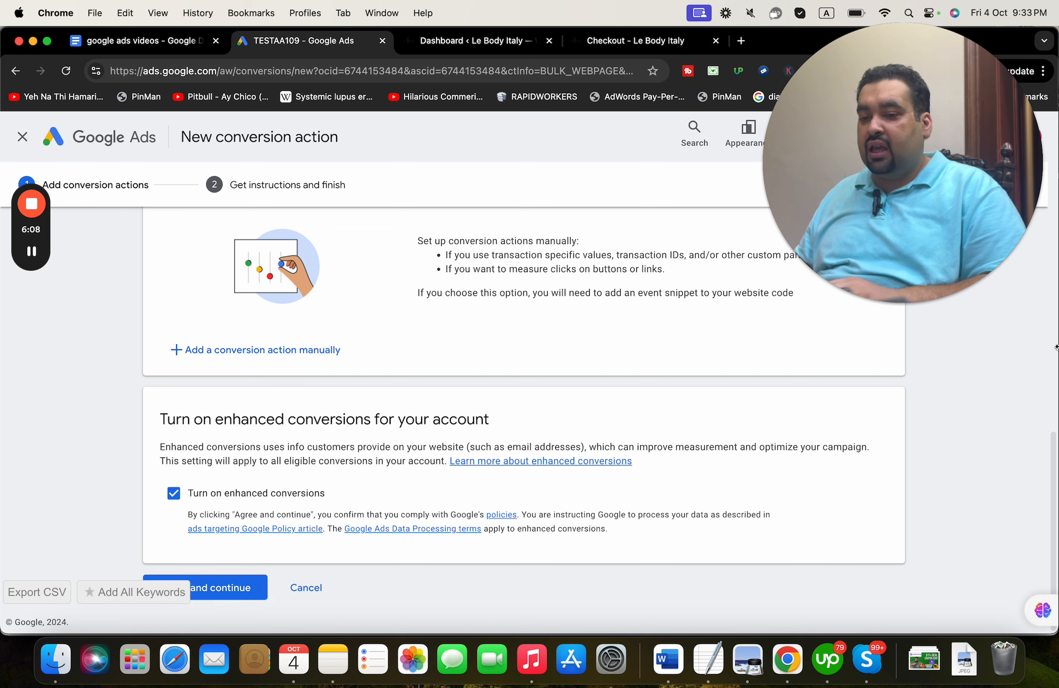
drag(1052, 492, 1053, 472)
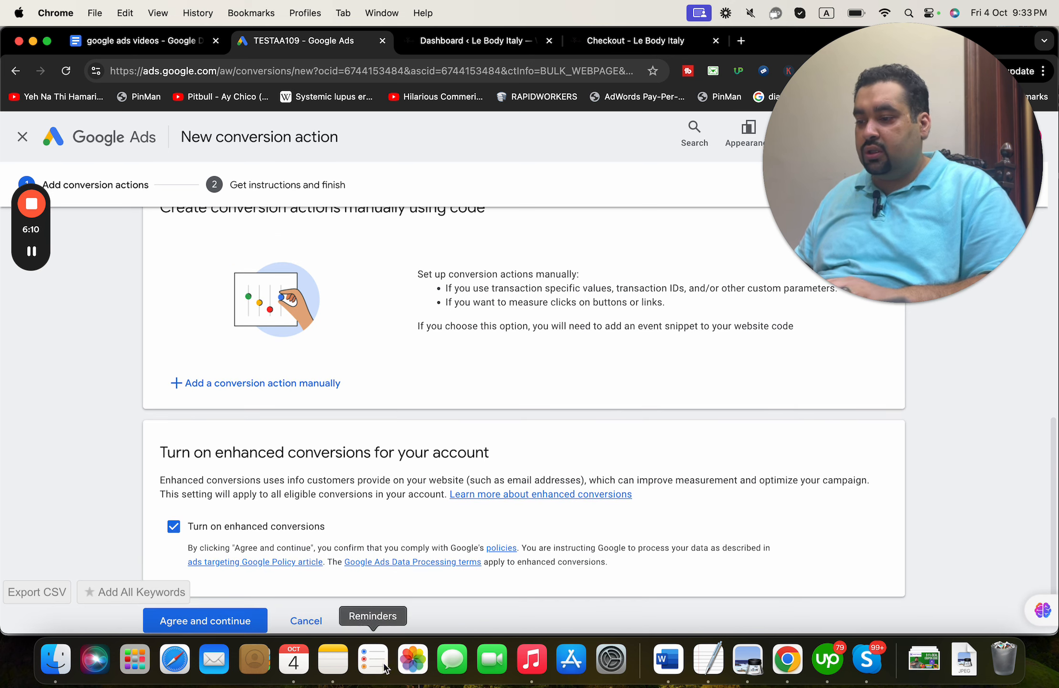
click(251, 622)
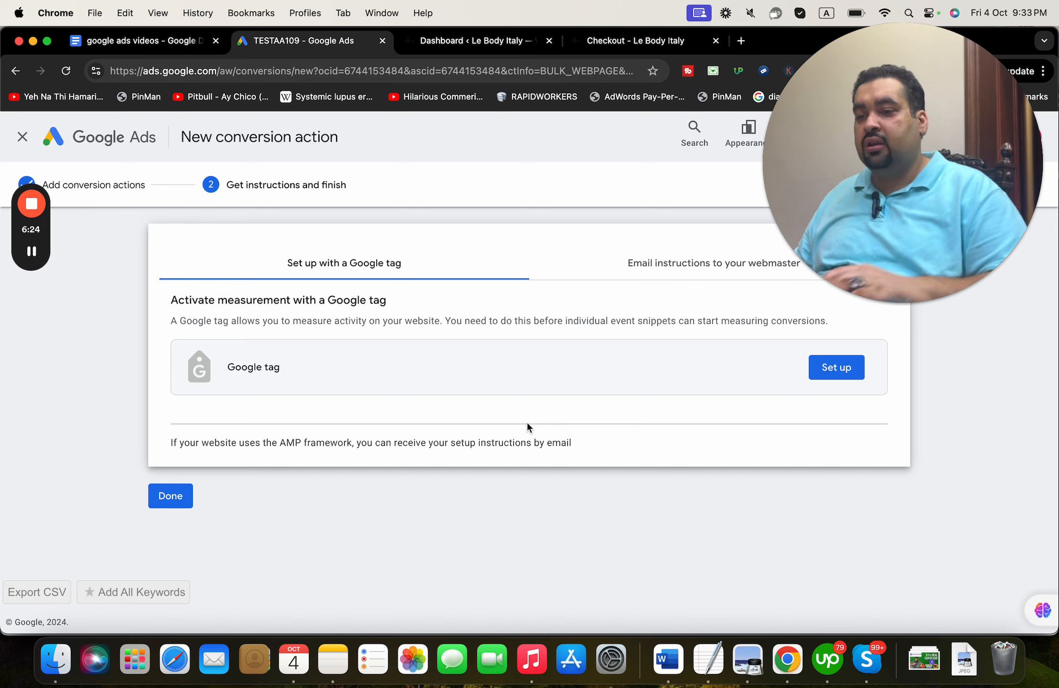
- Send the tag setup instructions to the webmaster's e-mail address
click(705, 276)
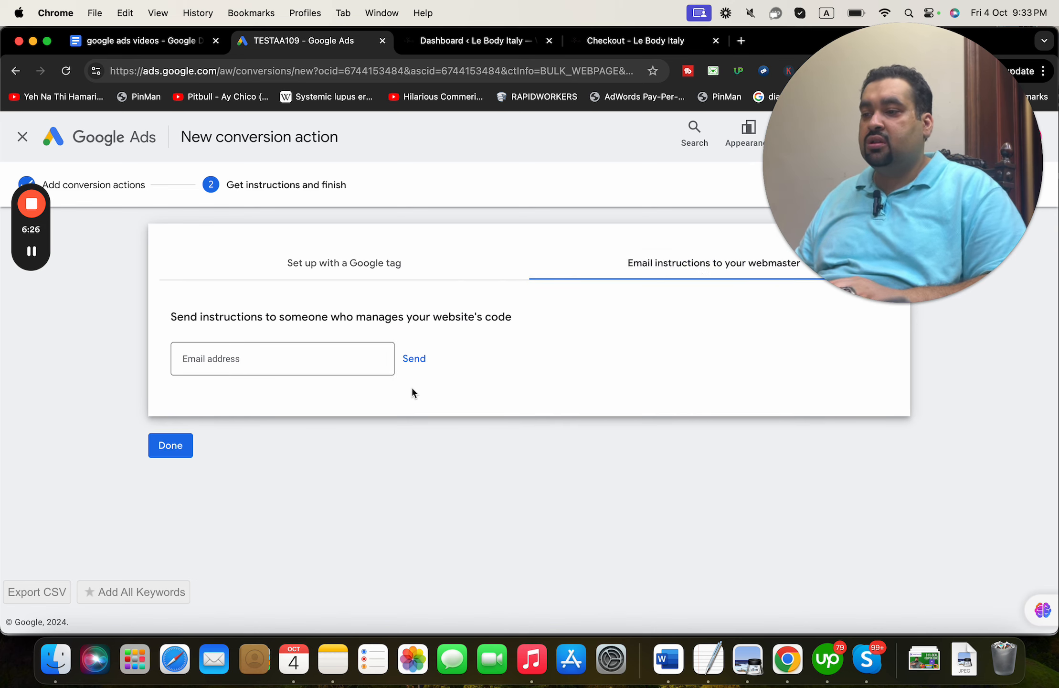
click(329, 360)
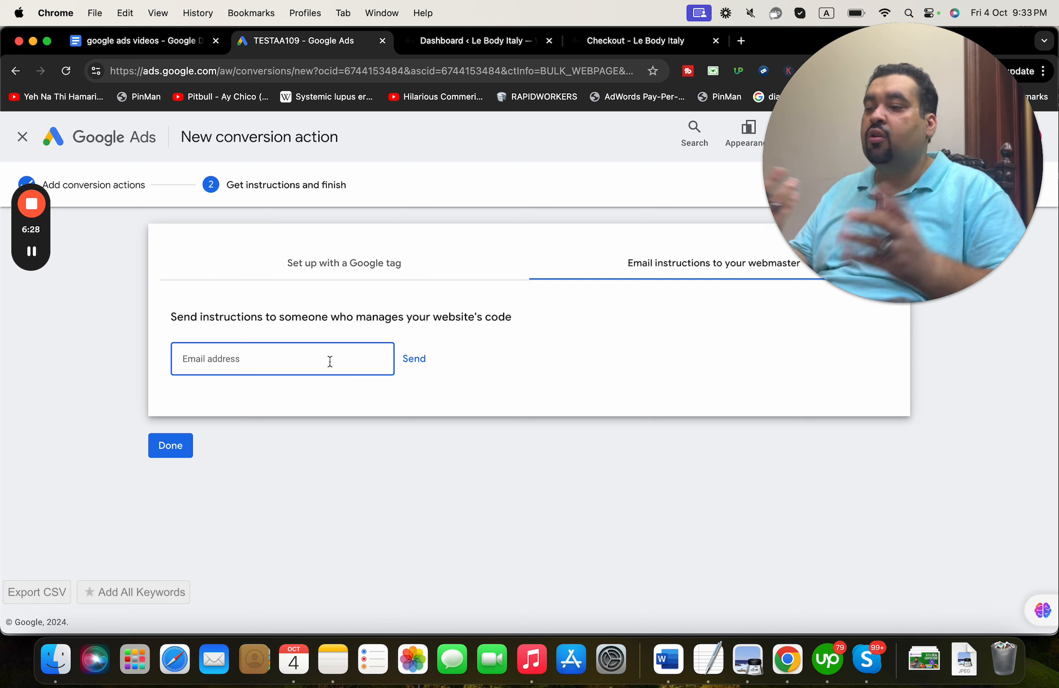
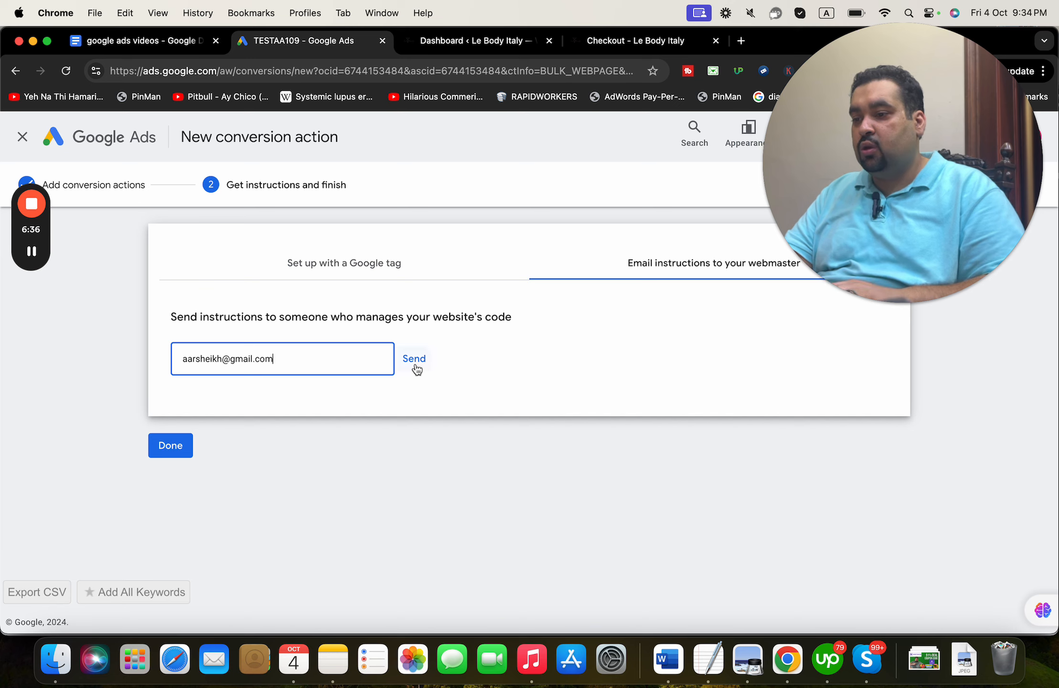
click(414, 359)
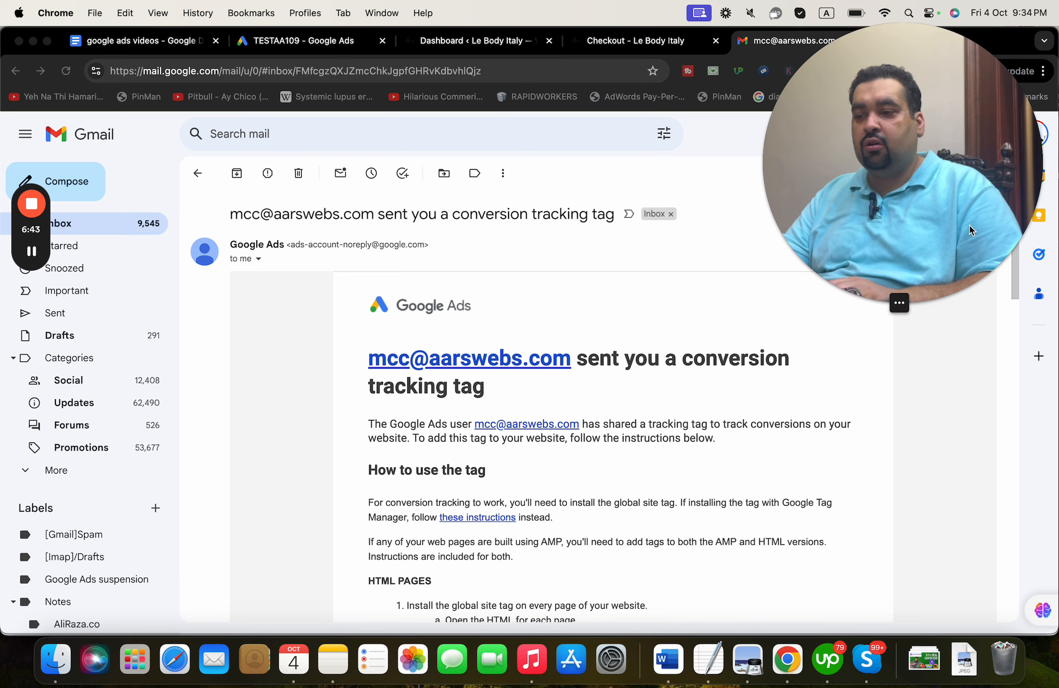
- Copy the gtag.js script block from the tracking tag email's HTML PAGES section
drag(970, 226, 889, 192)
click(872, 471)
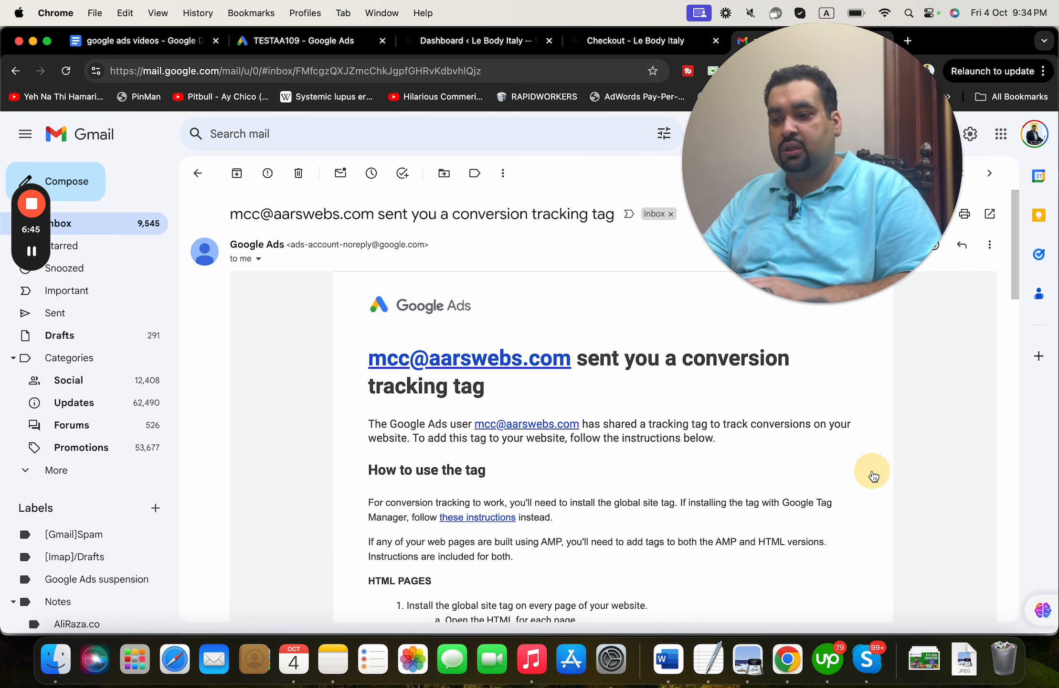
drag(1011, 301, 1008, 360)
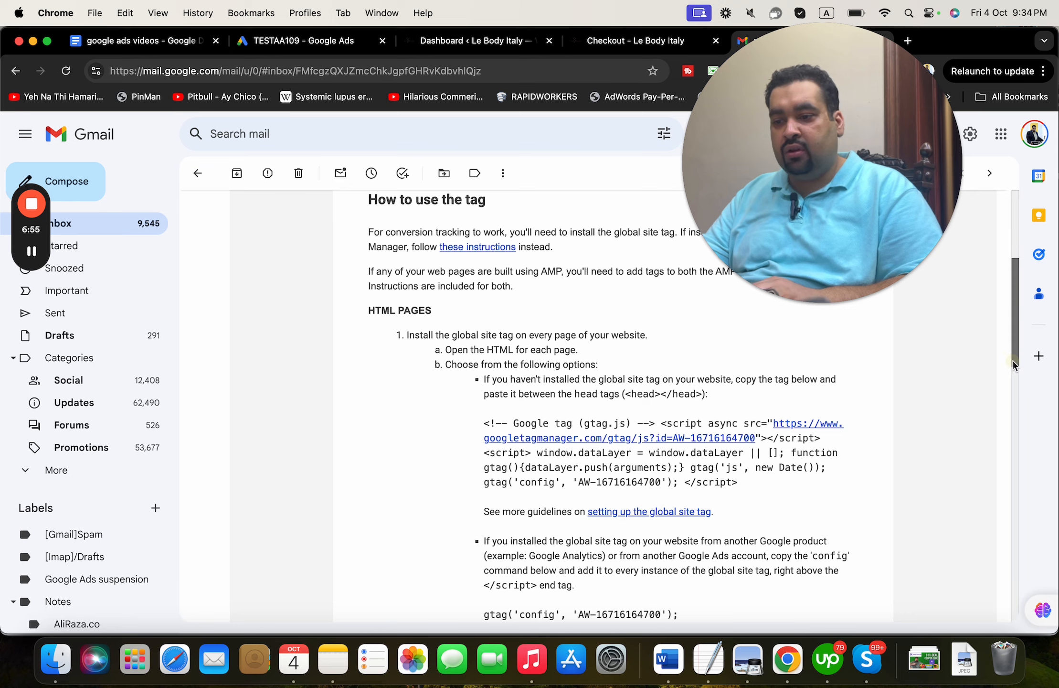
drag(1013, 361, 1007, 392)
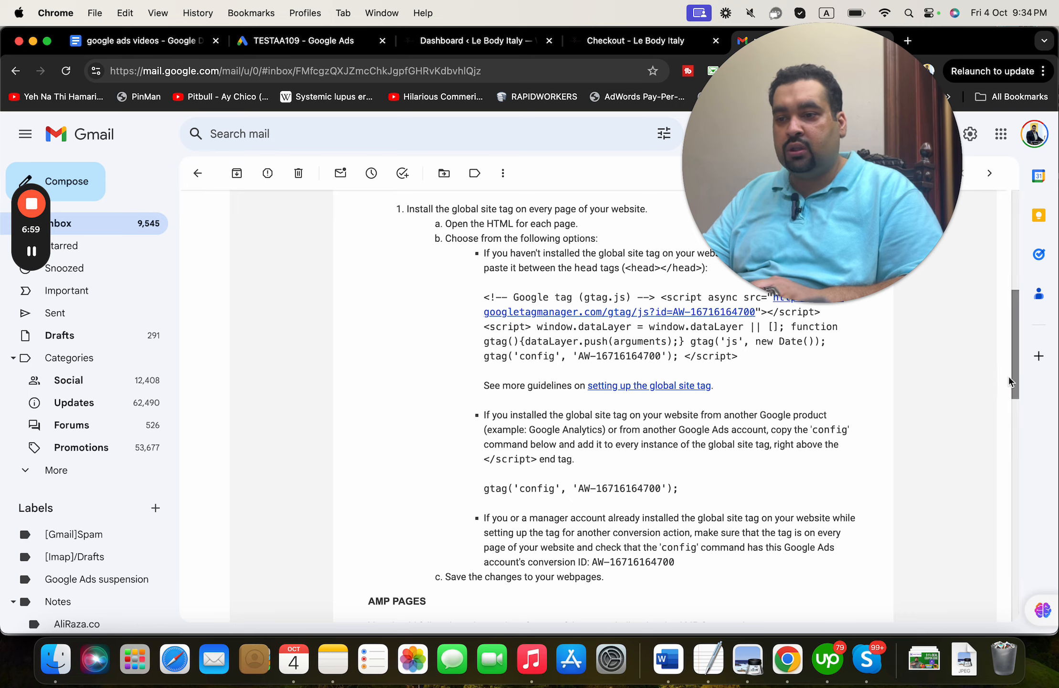
drag(1009, 381, 970, 349)
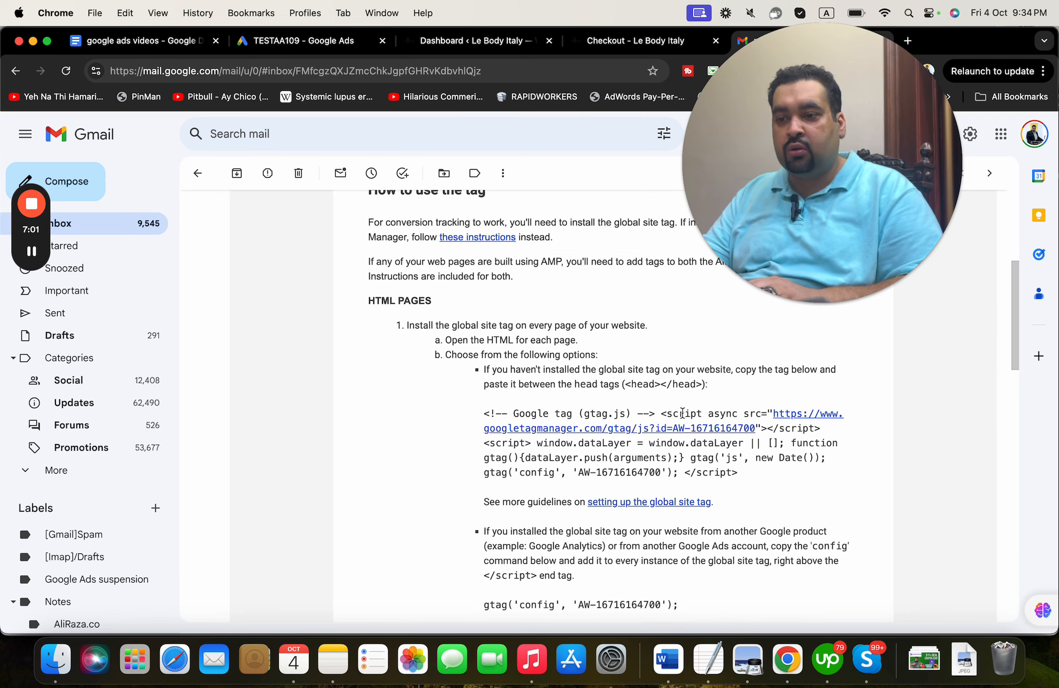
drag(746, 477, 484, 413)
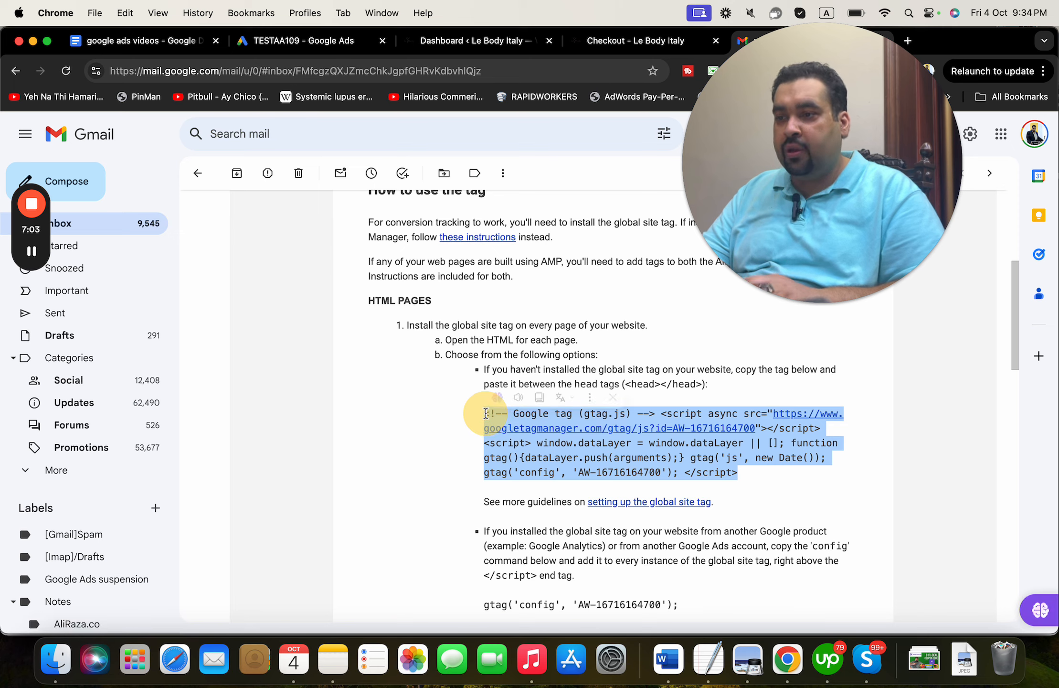
key(super+c)
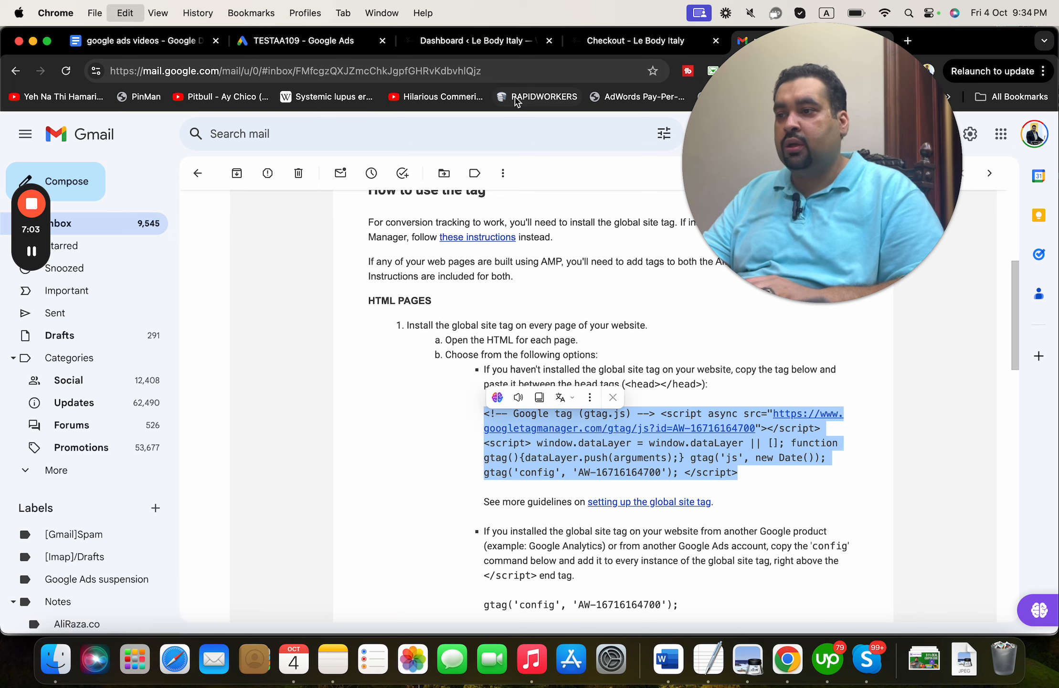
click(502, 46)
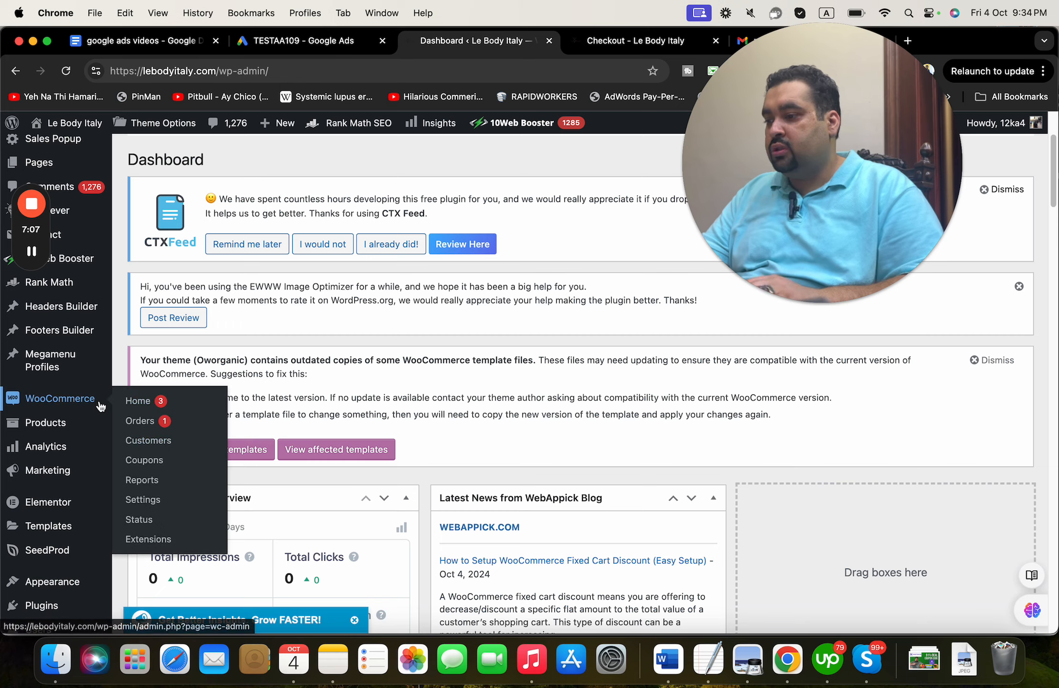
- Open the theme's header settings link from the WordPress dashboard in a new tab
scroll(100, 411, up, 3)
scroll(100, 406, down, 5)
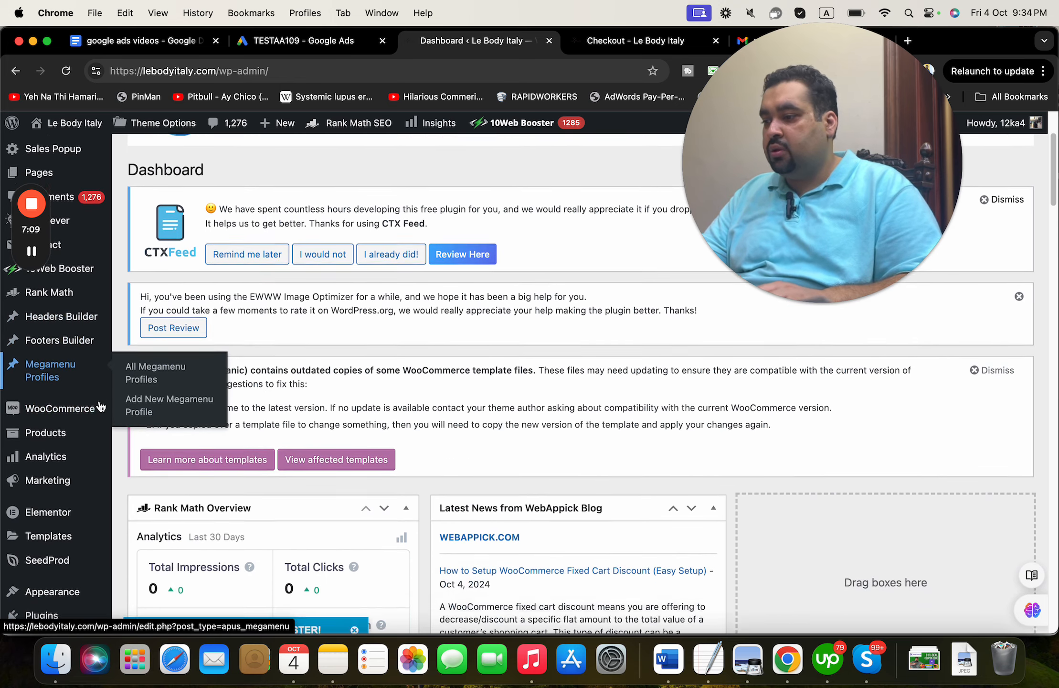
scroll(100, 406, down, 6)
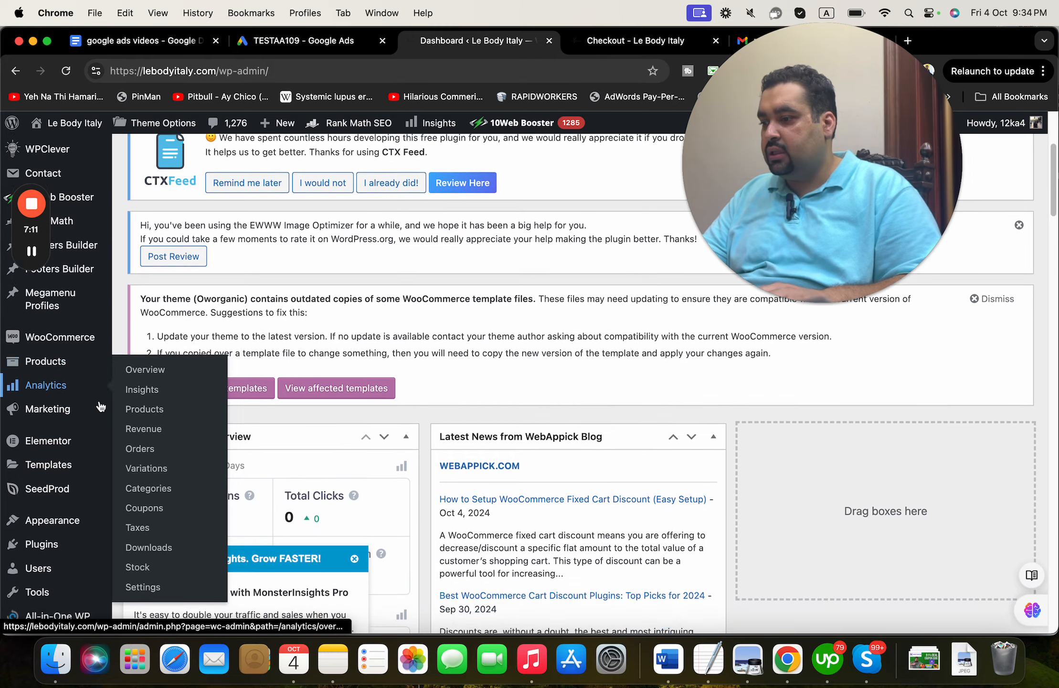
mouse_move(105, 439)
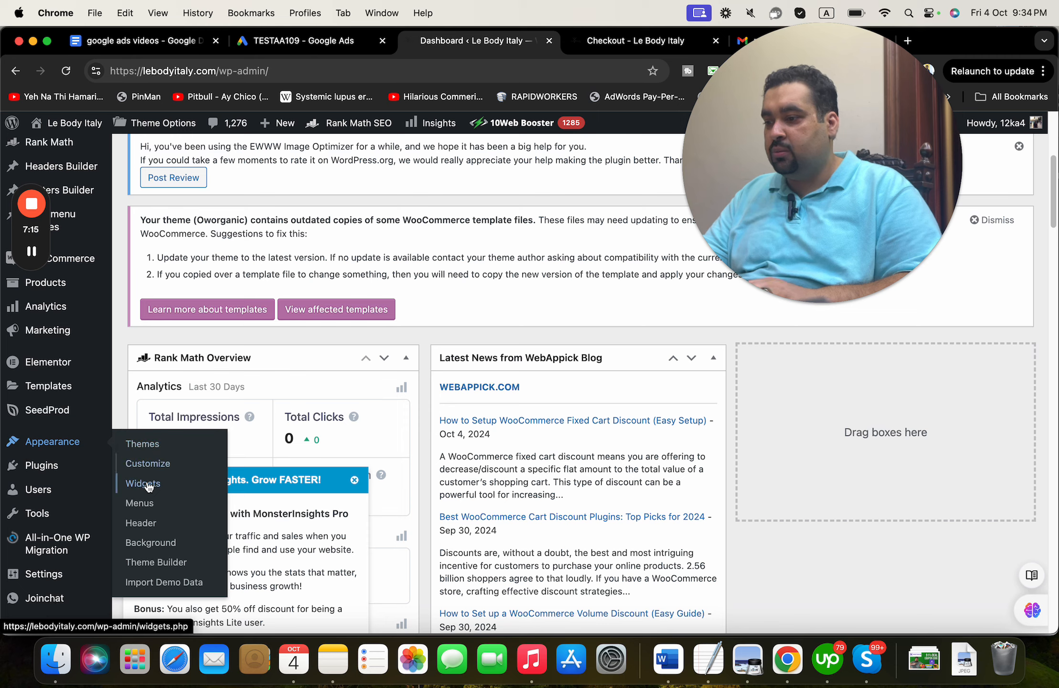
right_click(148, 525)
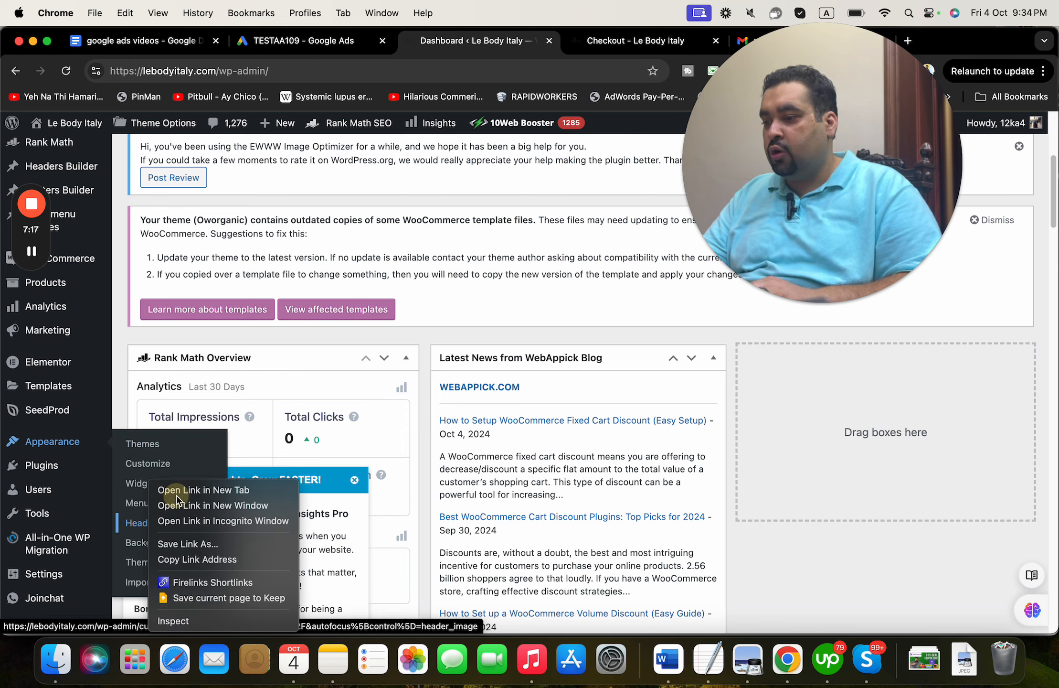
click(164, 486)
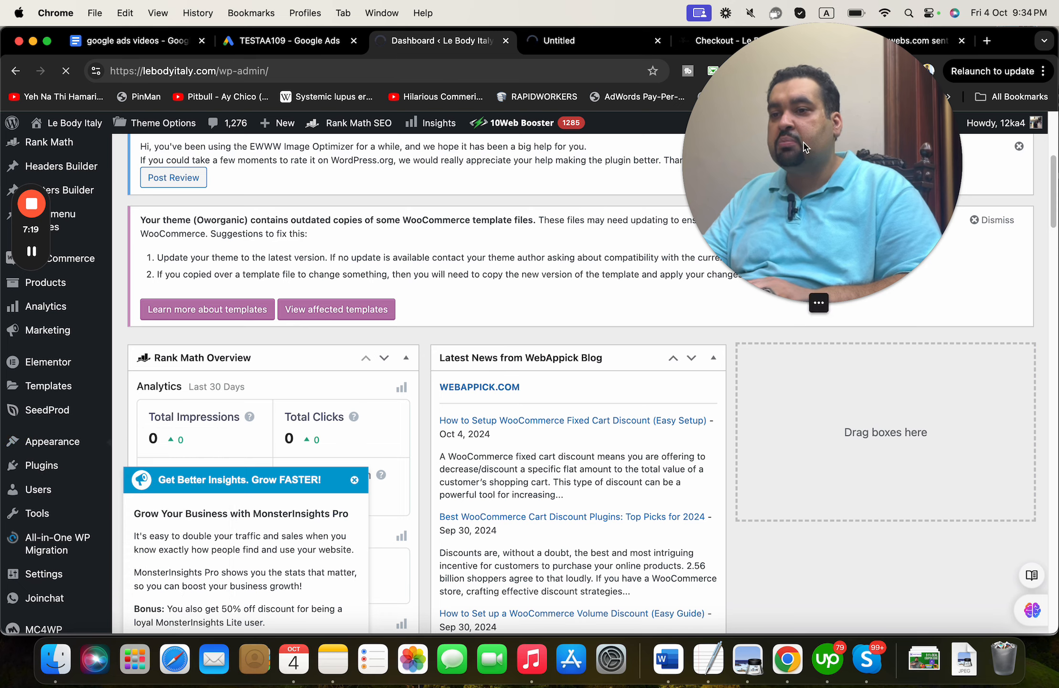
drag(802, 147, 820, 411)
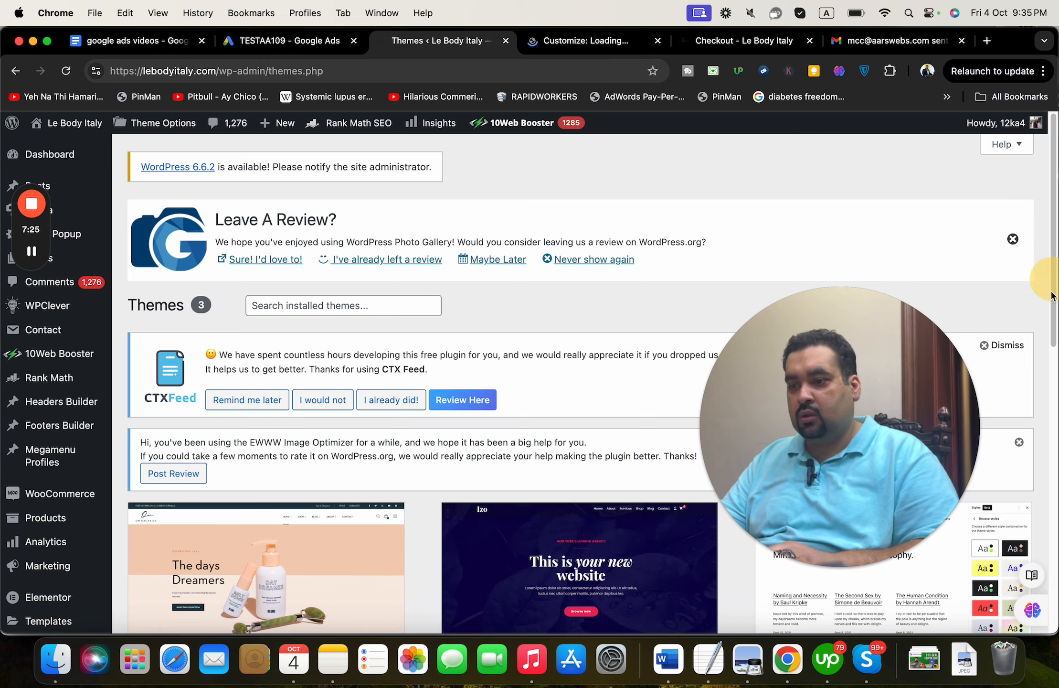
drag(1052, 303, 1048, 400)
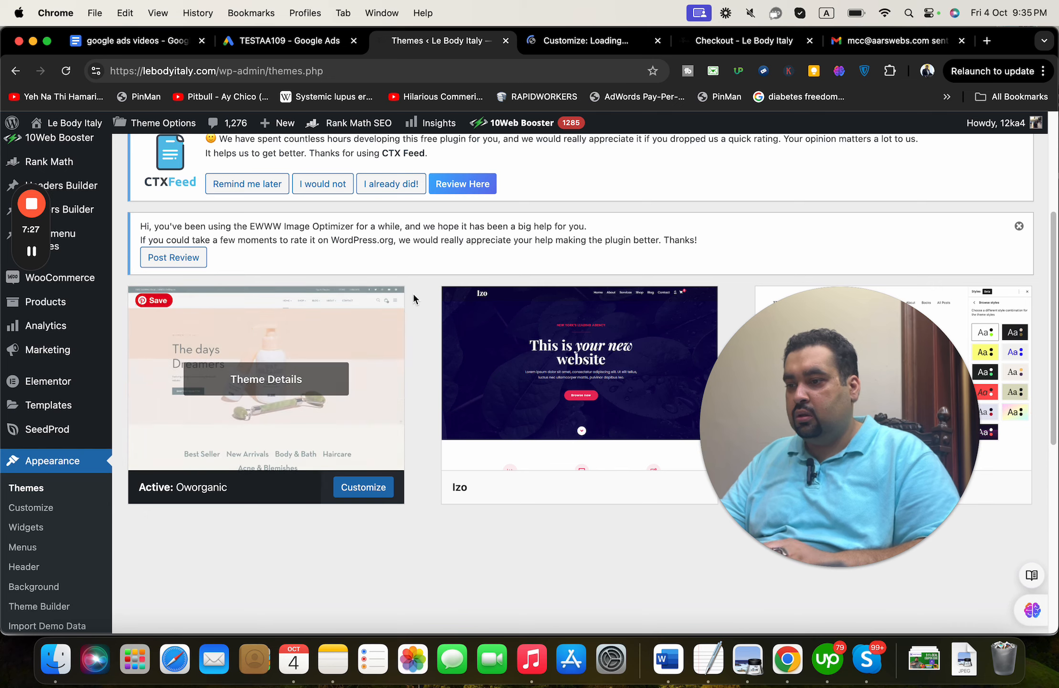
- Enter the Customizer's Header section, then return to the main settings list down to Additional CSS
click(537, 43)
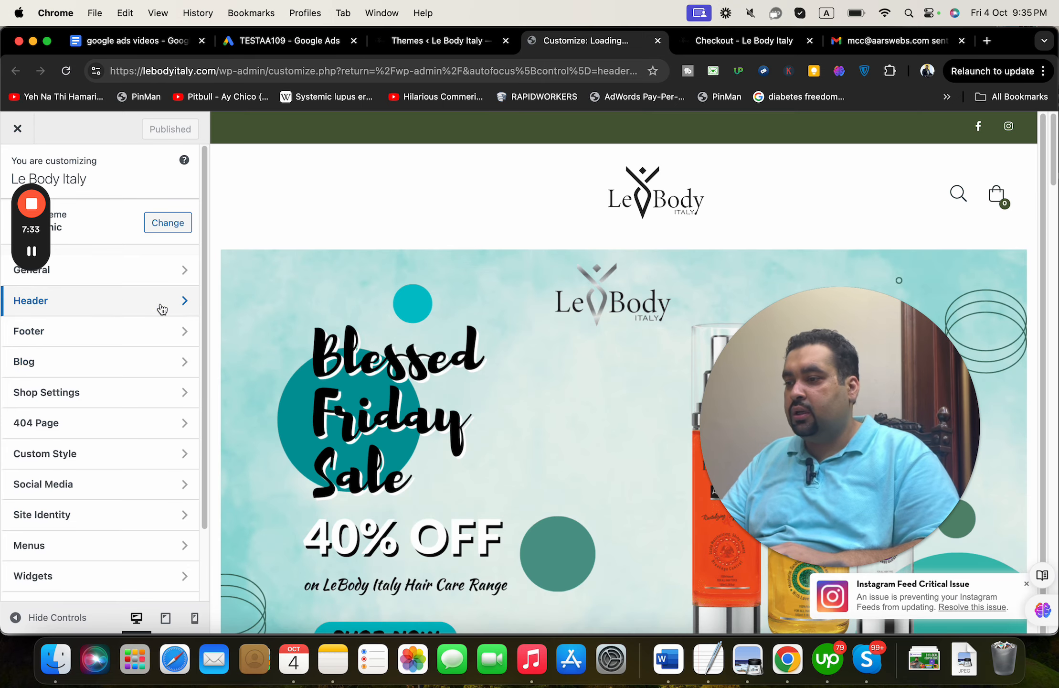
click(159, 301)
drag(205, 315, 85, 140)
click(16, 169)
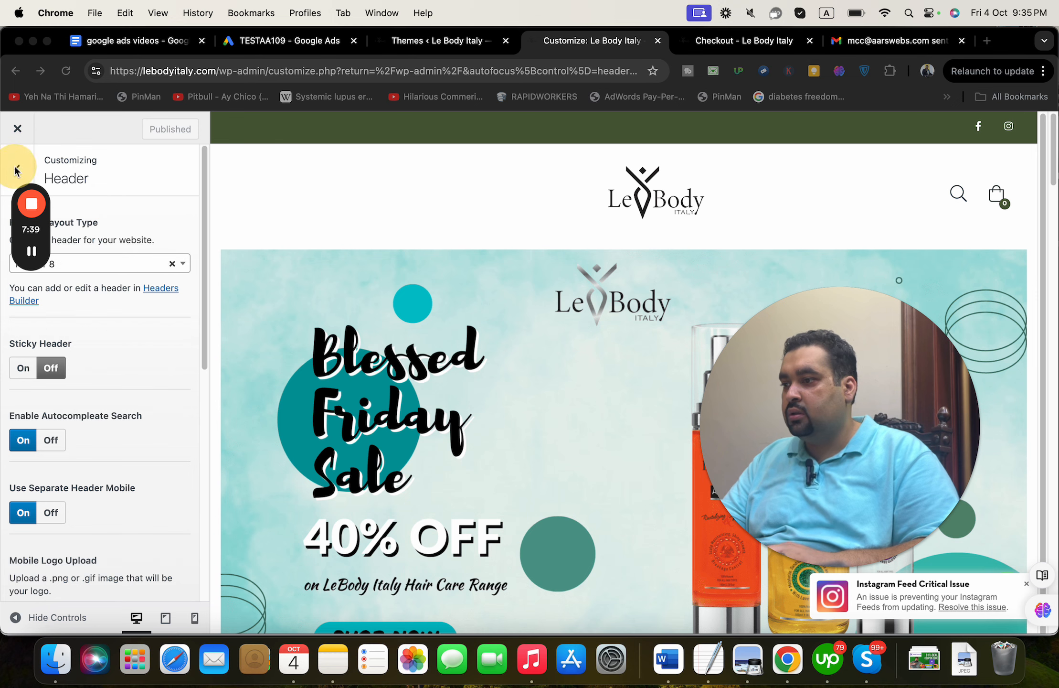
drag(1011, 40, 1034, 42)
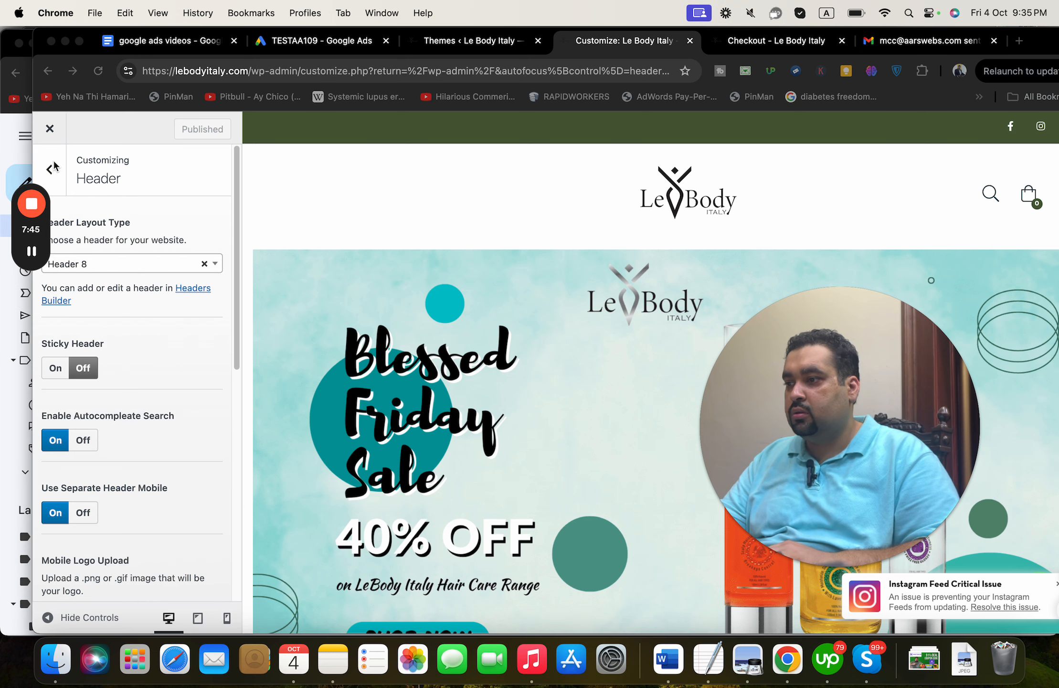
click(53, 166)
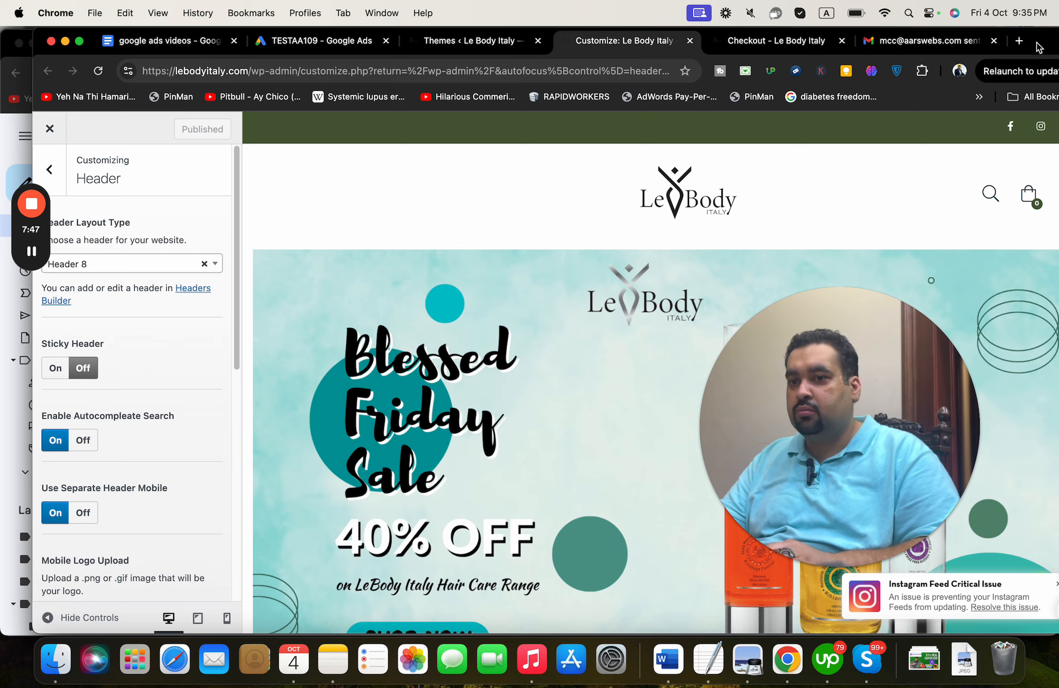
drag(1015, 42, 1046, 201)
click(75, 329)
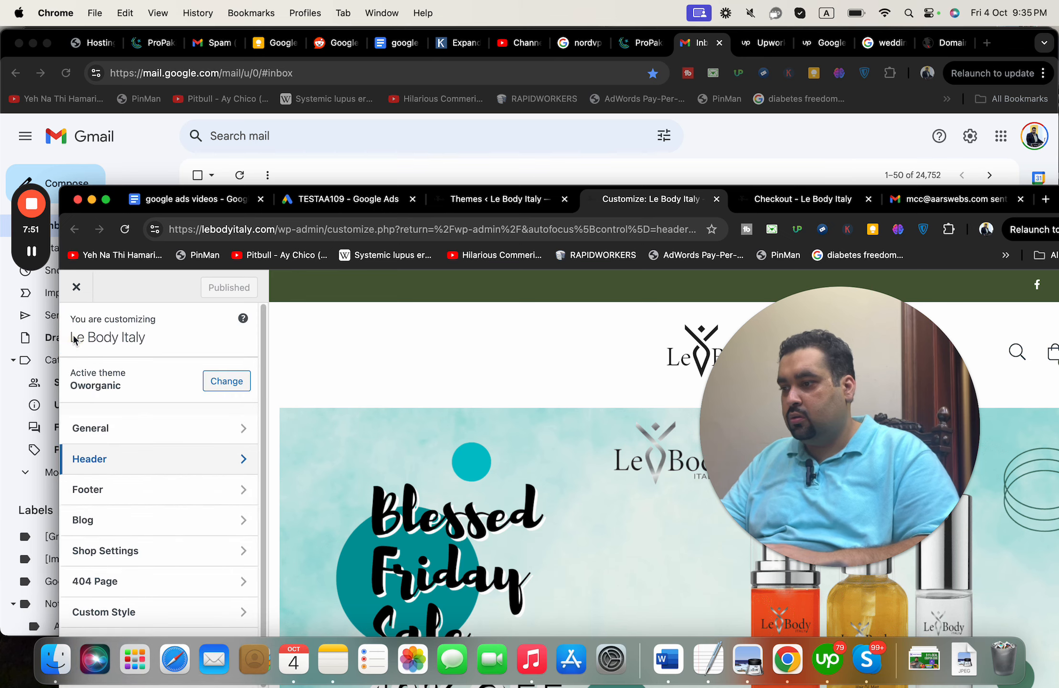
scroll(262, 435, down, 3)
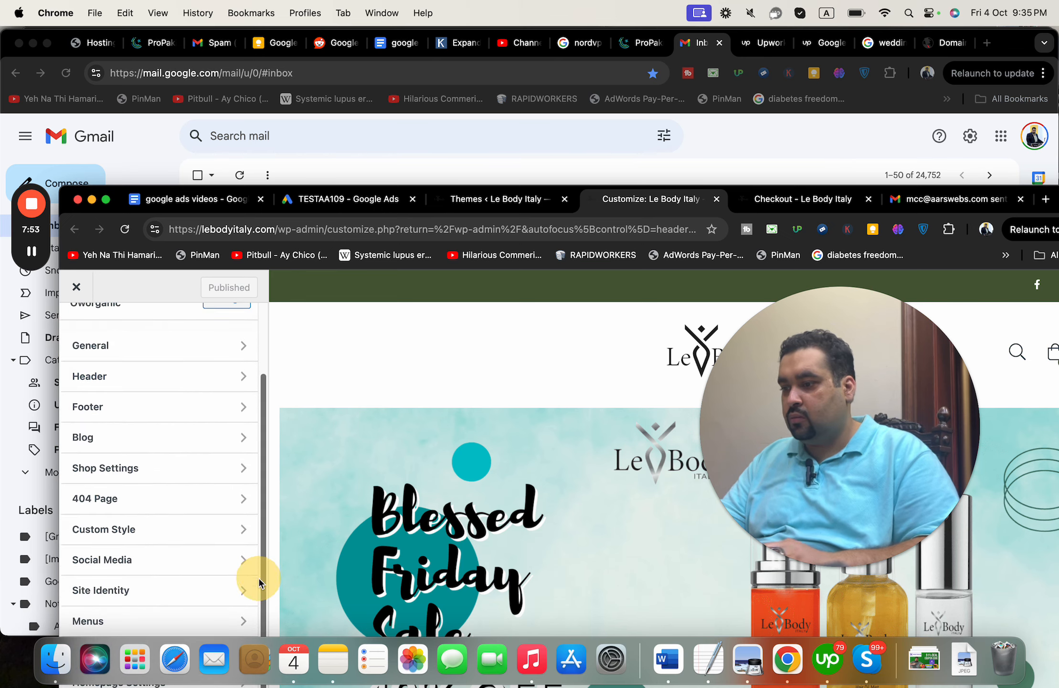
drag(1022, 187, 1048, 39)
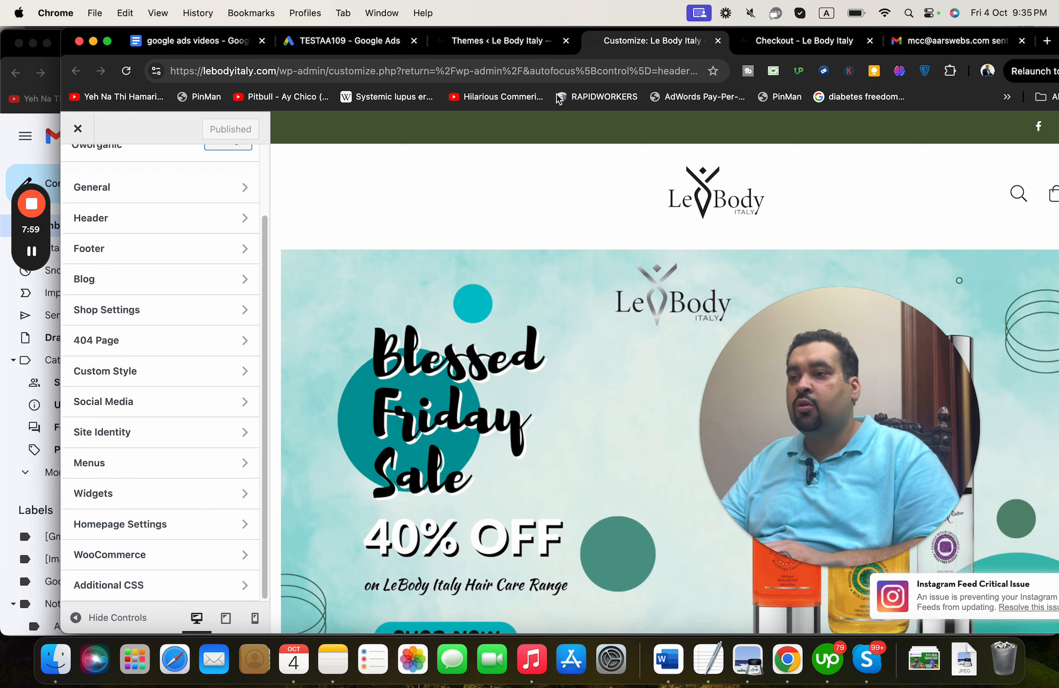
click(900, 44)
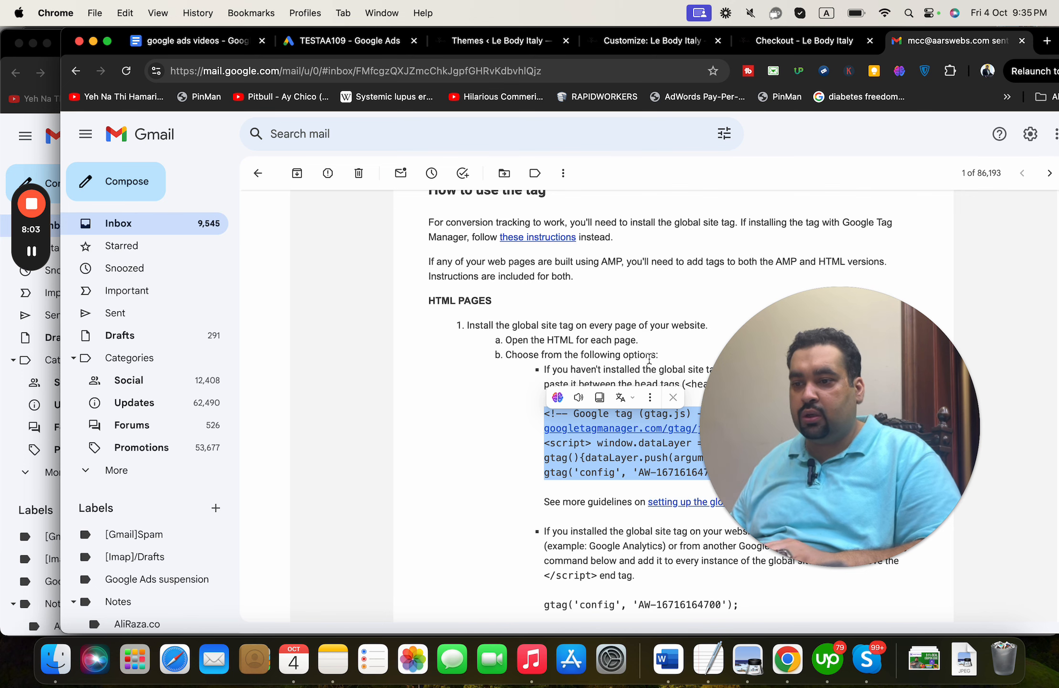
drag(713, 374, 872, 473)
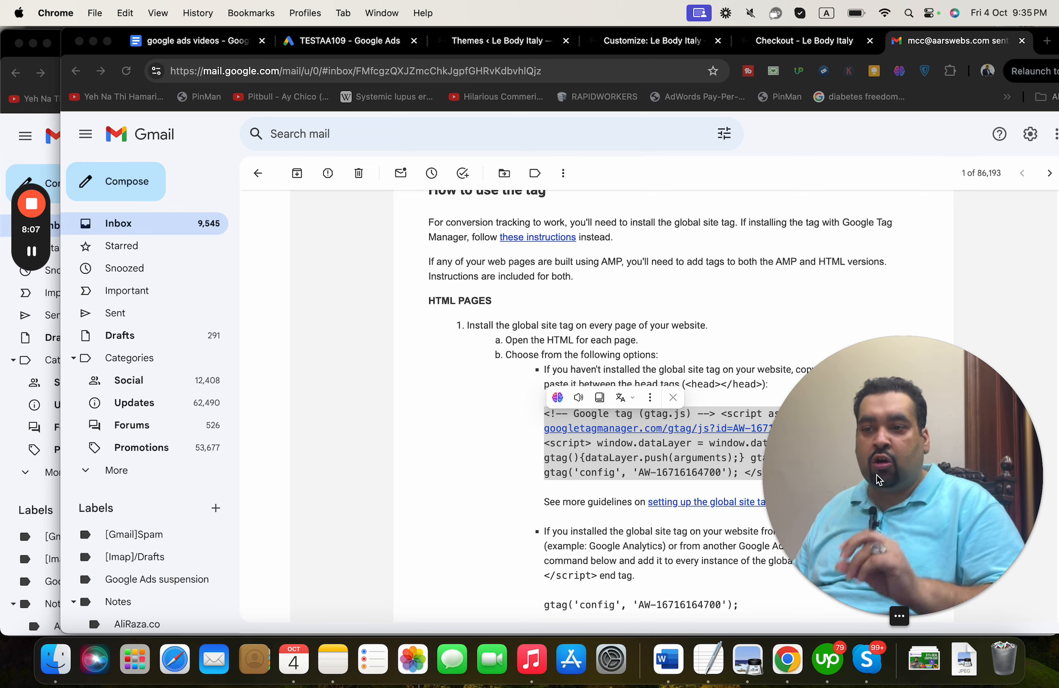
click(774, 47)
click(666, 41)
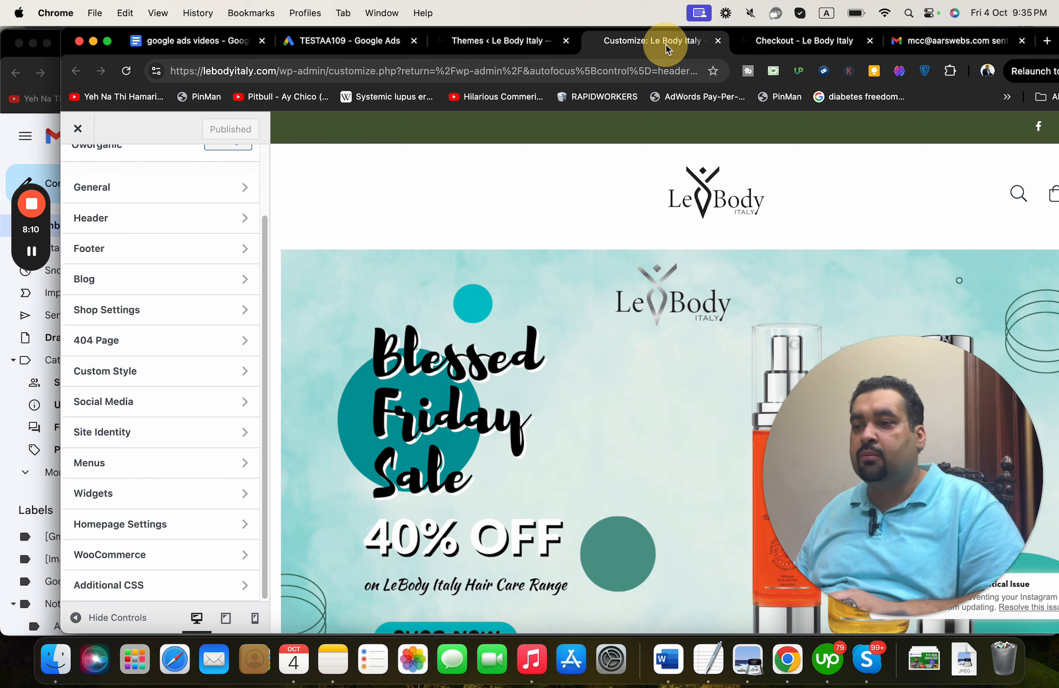
- Open the active Oworganic theme's details on the installed themes page
click(486, 42)
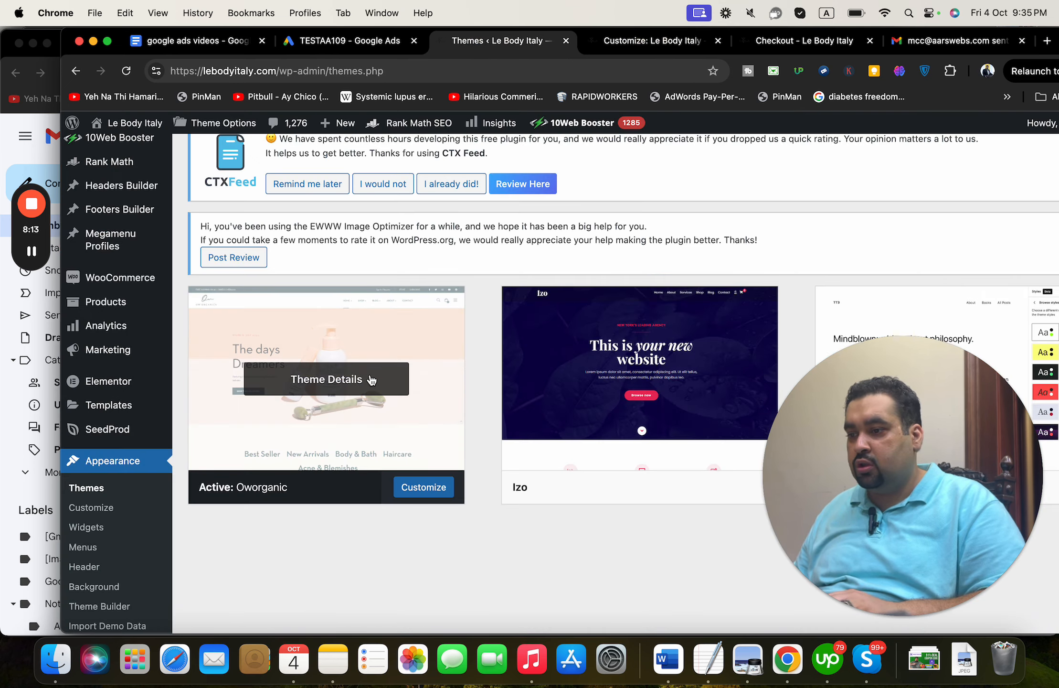
click(370, 380)
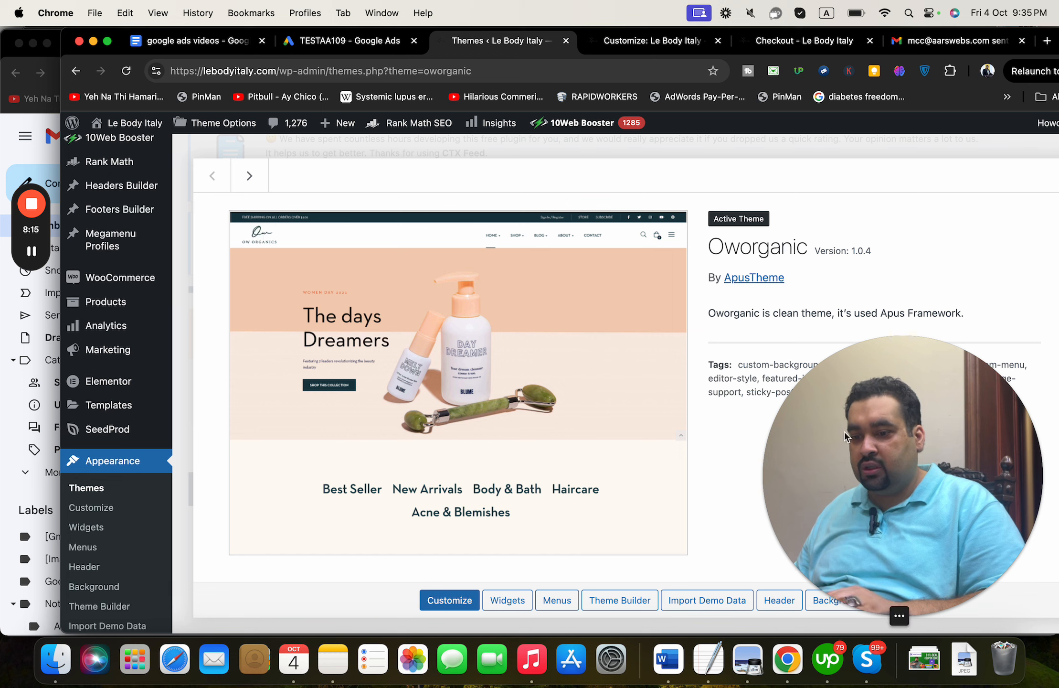
drag(864, 417, 853, 151)
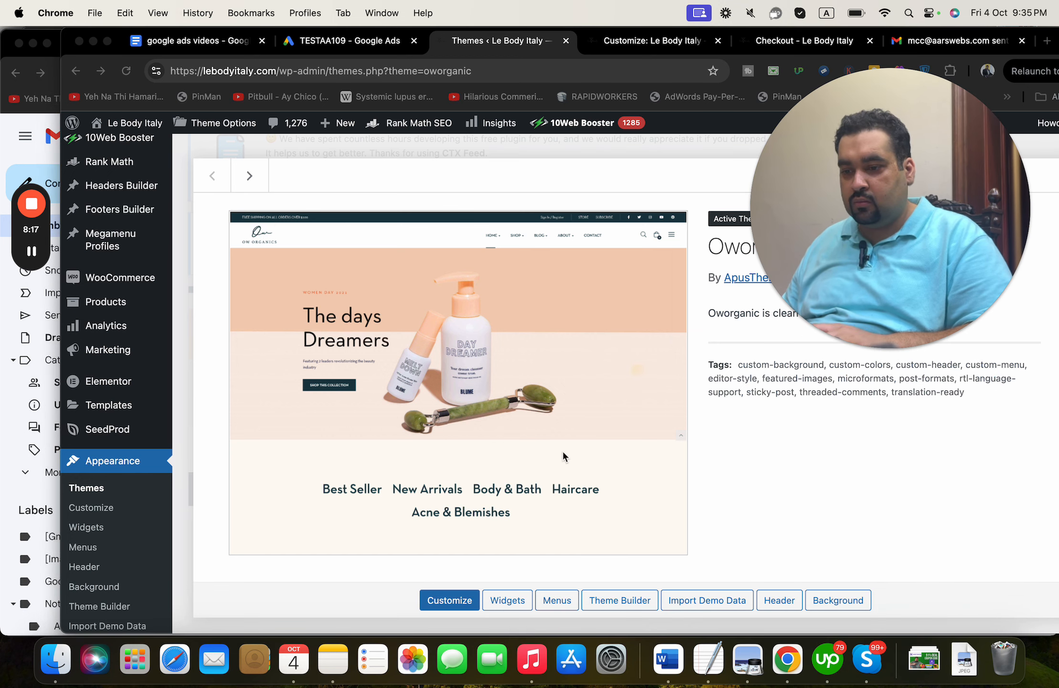
- Load the SeedProd Theme Builder page through the Theme Builder link
click(640, 605)
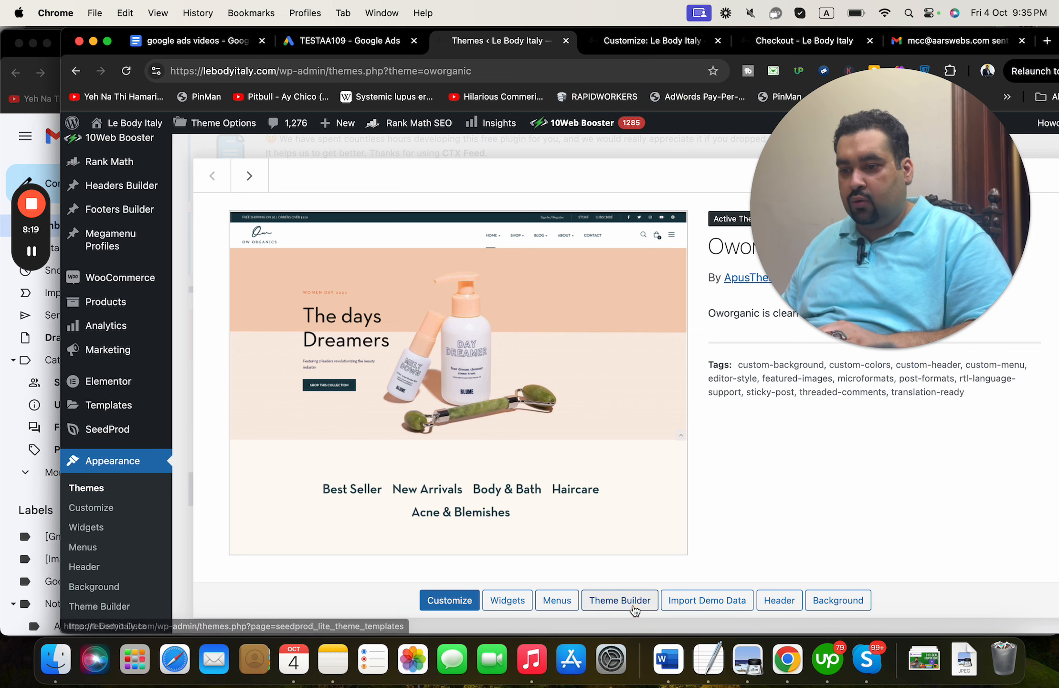
right_click(635, 607)
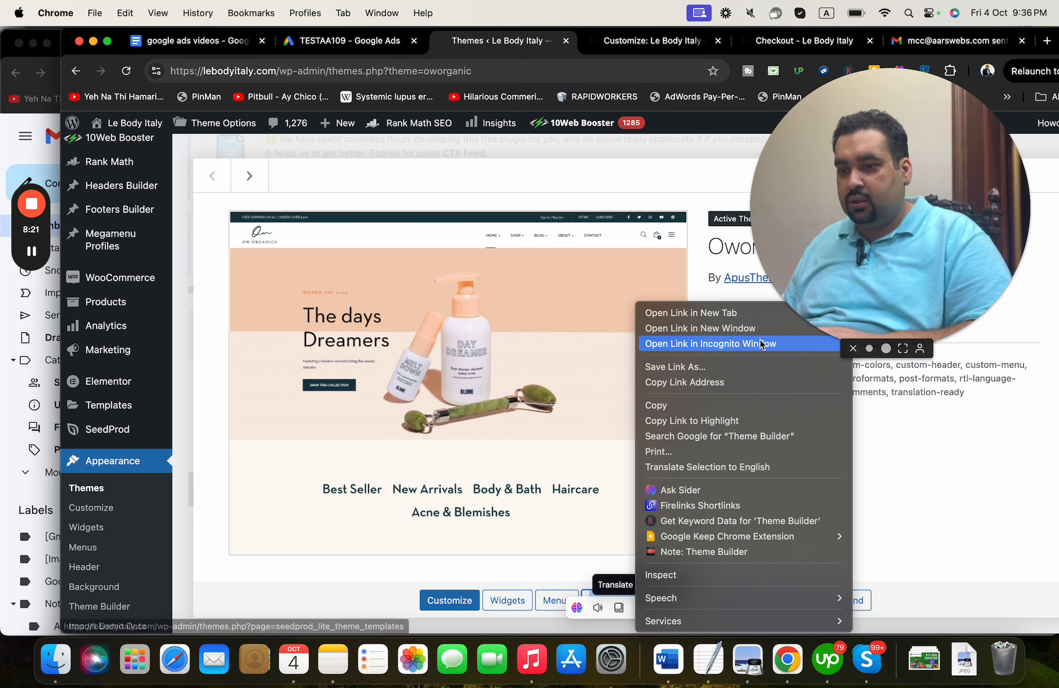
click(752, 342)
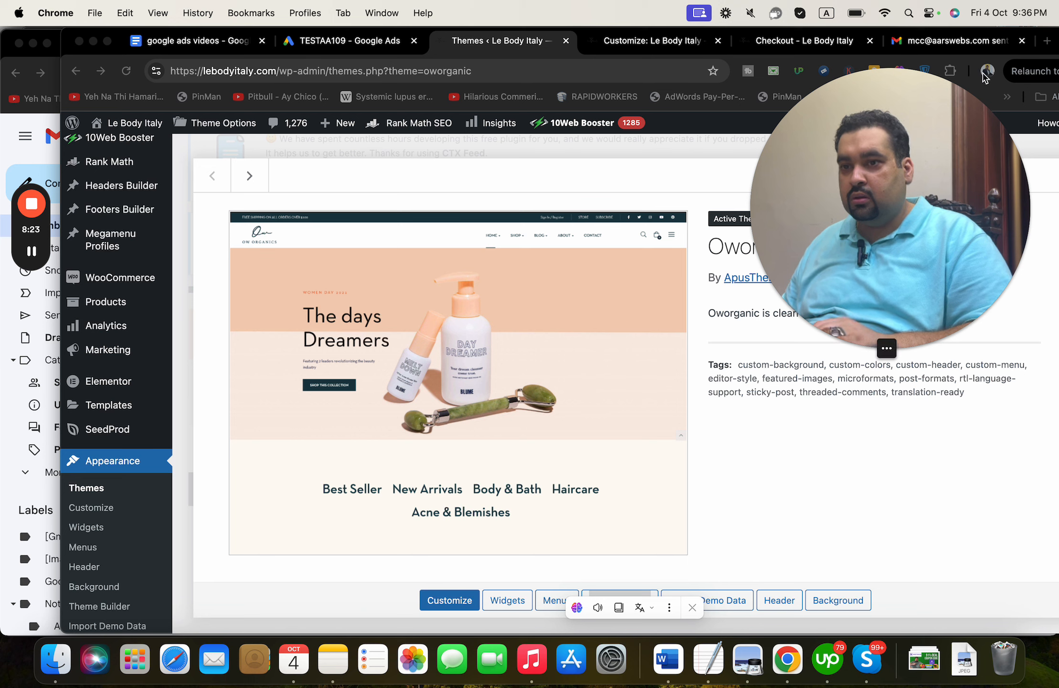
click(604, 580)
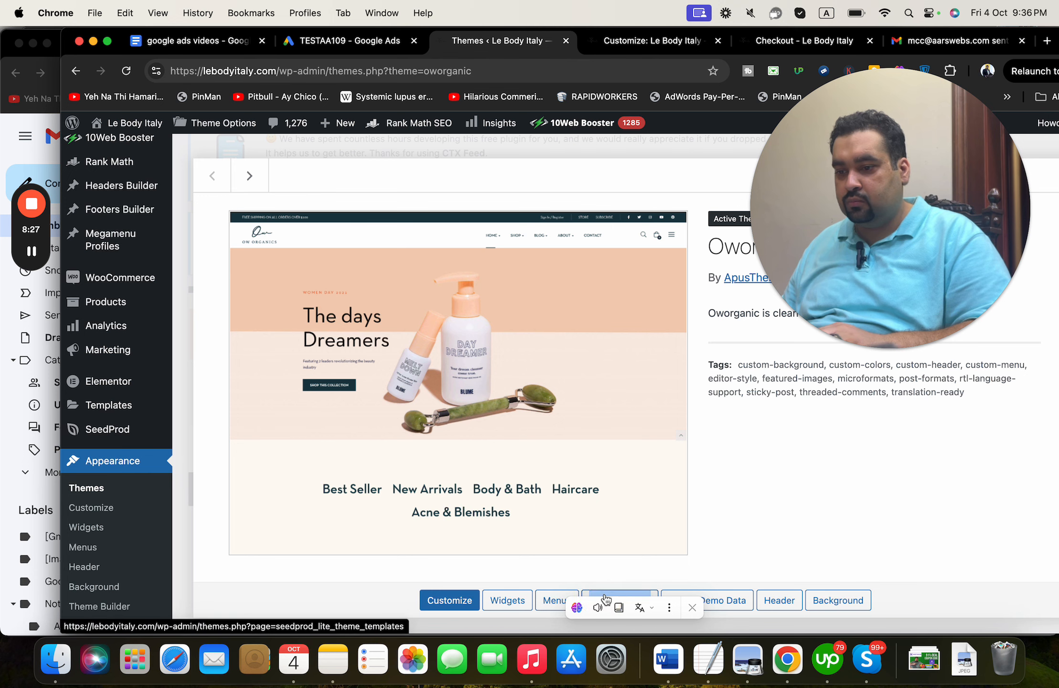
click(606, 599)
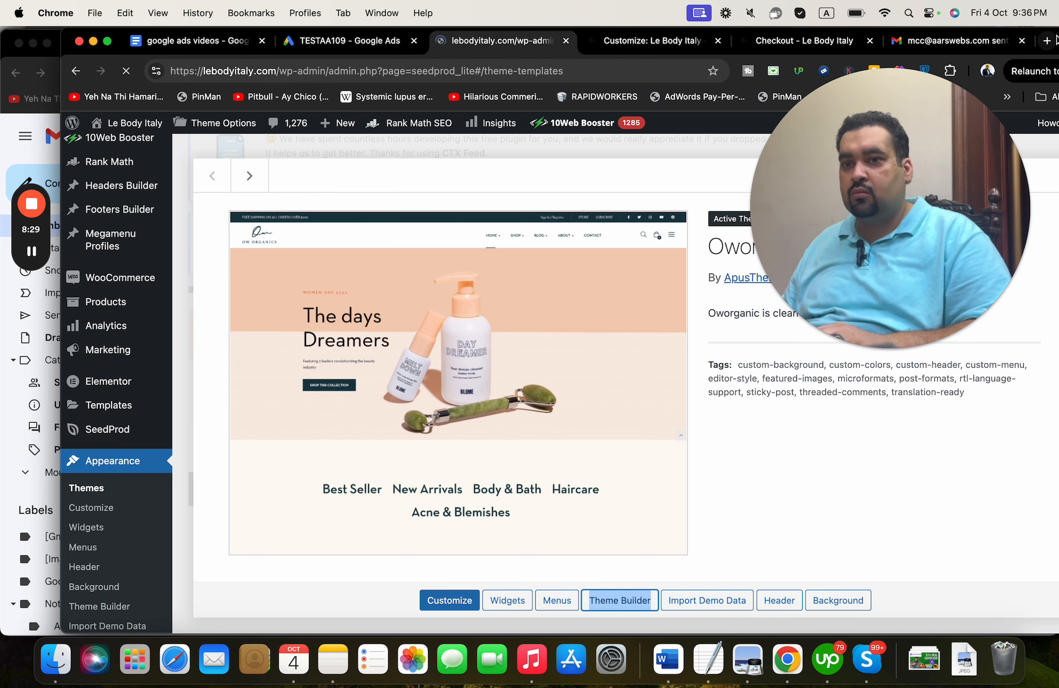
drag(1057, 44, 1016, 45)
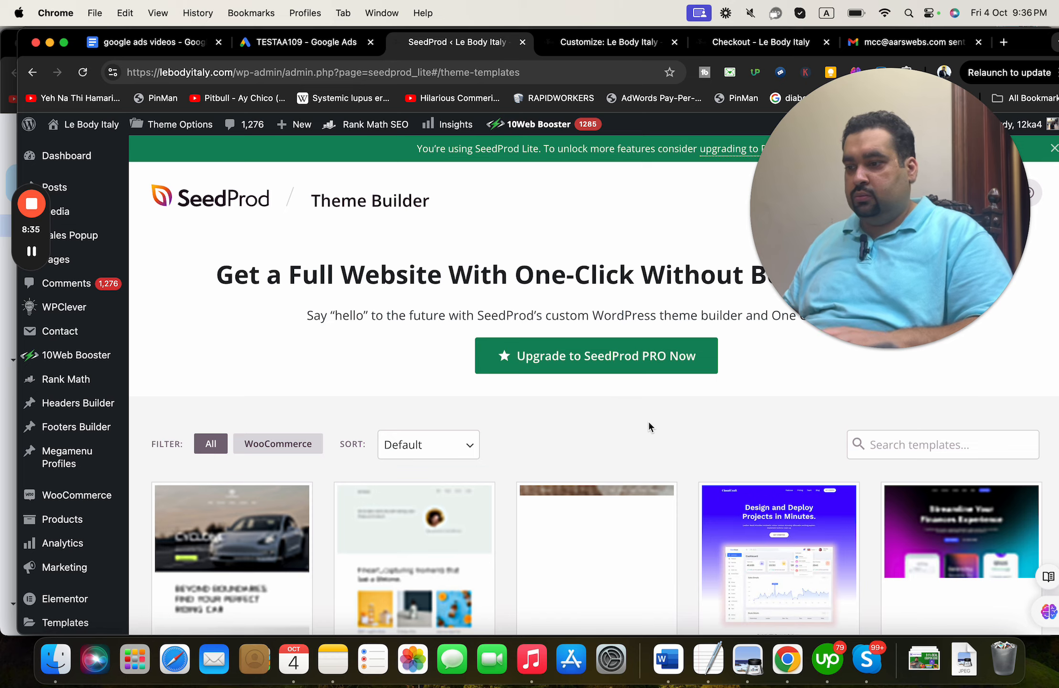
- Scroll through the SeedProd template gallery, then go back to the Oworganic theme page
scroll(648, 419, down, 5)
scroll(650, 426, down, 11)
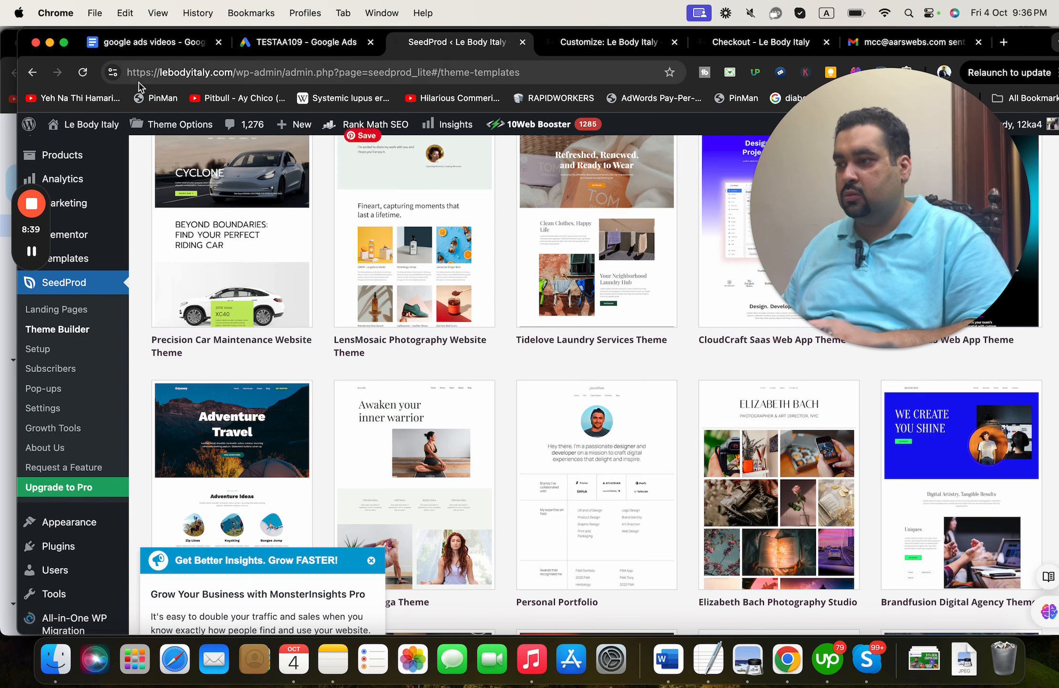
click(34, 74)
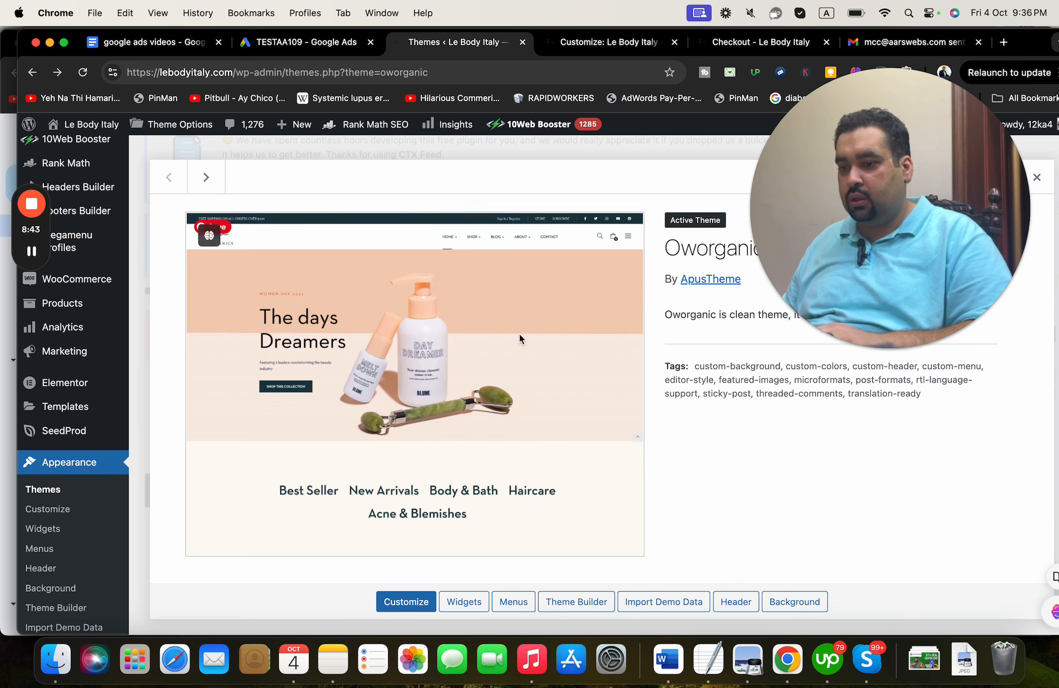
- Reopen the Oworganic theme details and launch the Customizer from its Header button
drag(975, 192, 665, 177)
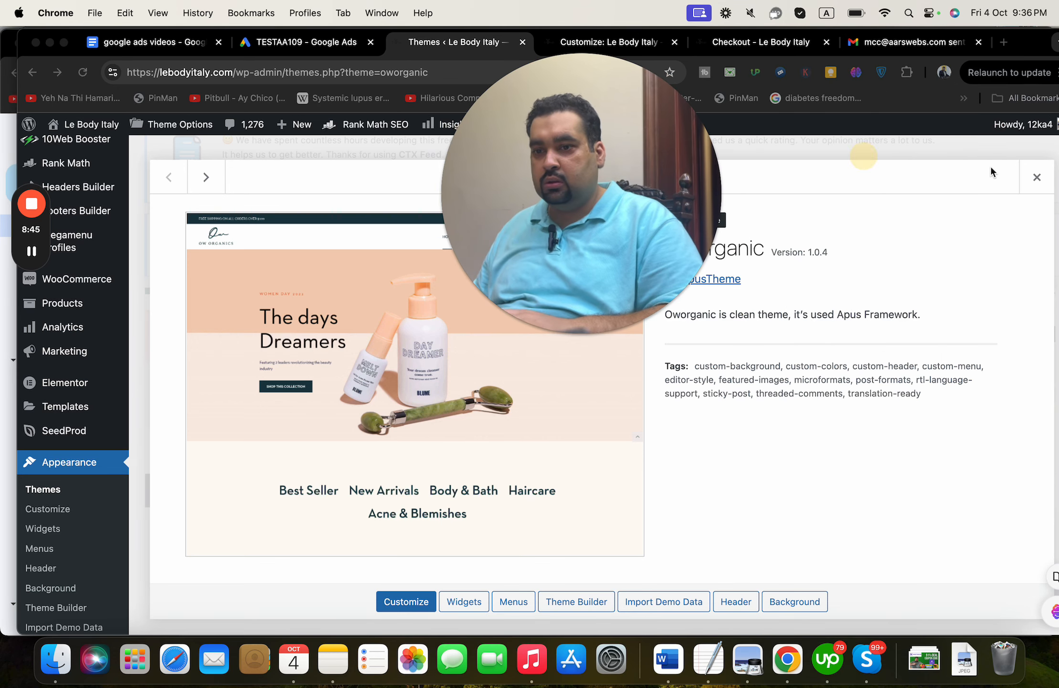
click(1037, 176)
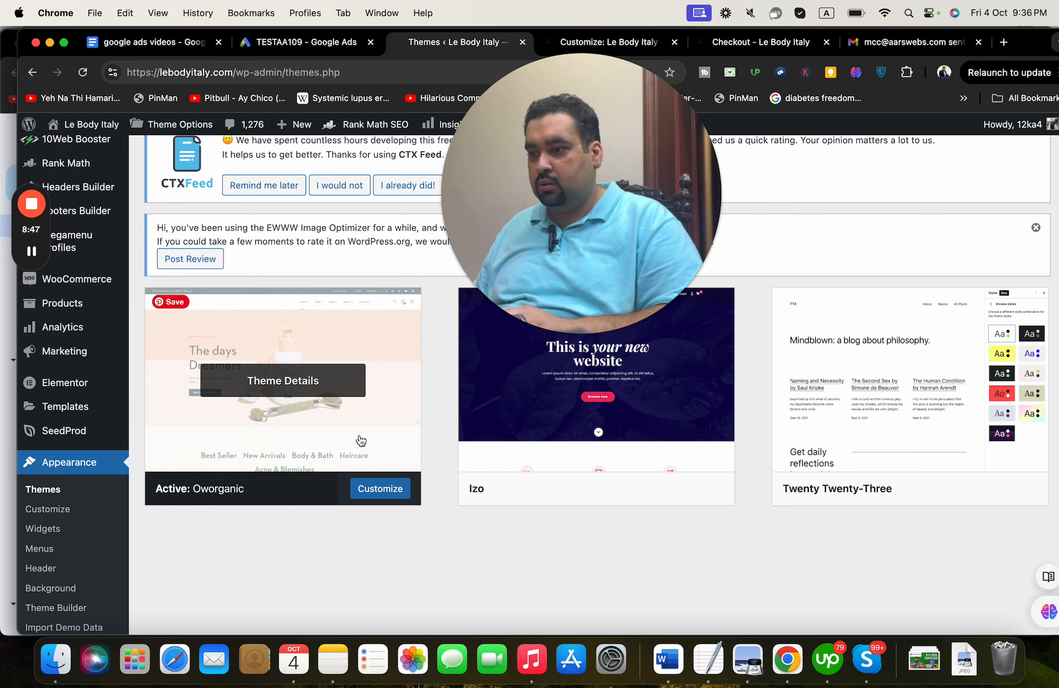
right_click(363, 338)
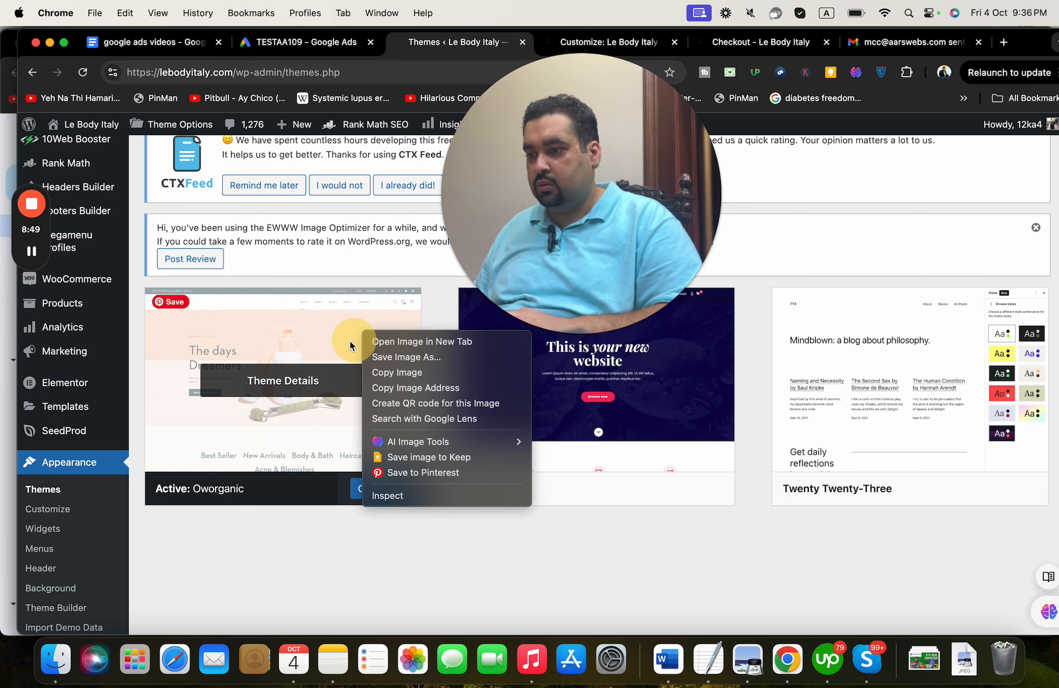
click(350, 337)
click(360, 459)
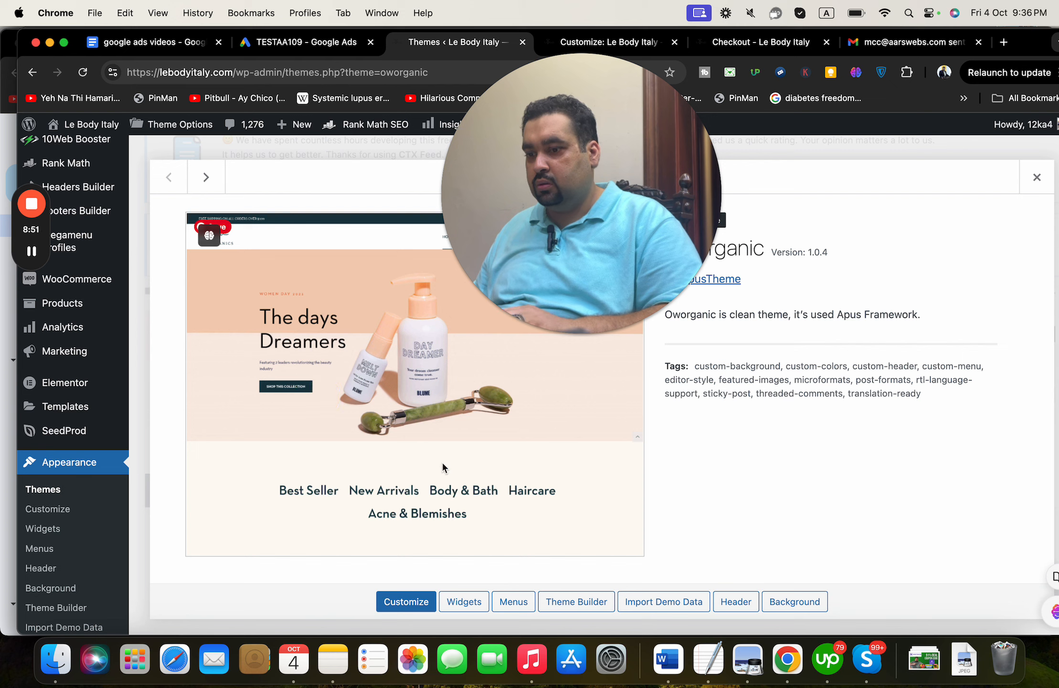
click(738, 601)
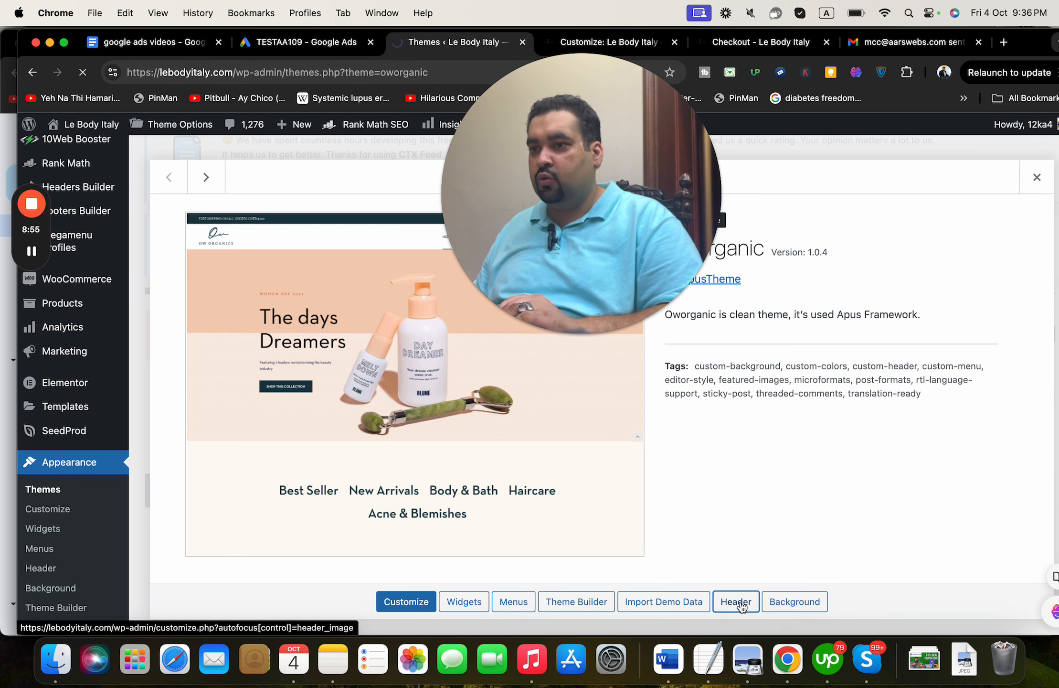
drag(655, 251, 968, 258)
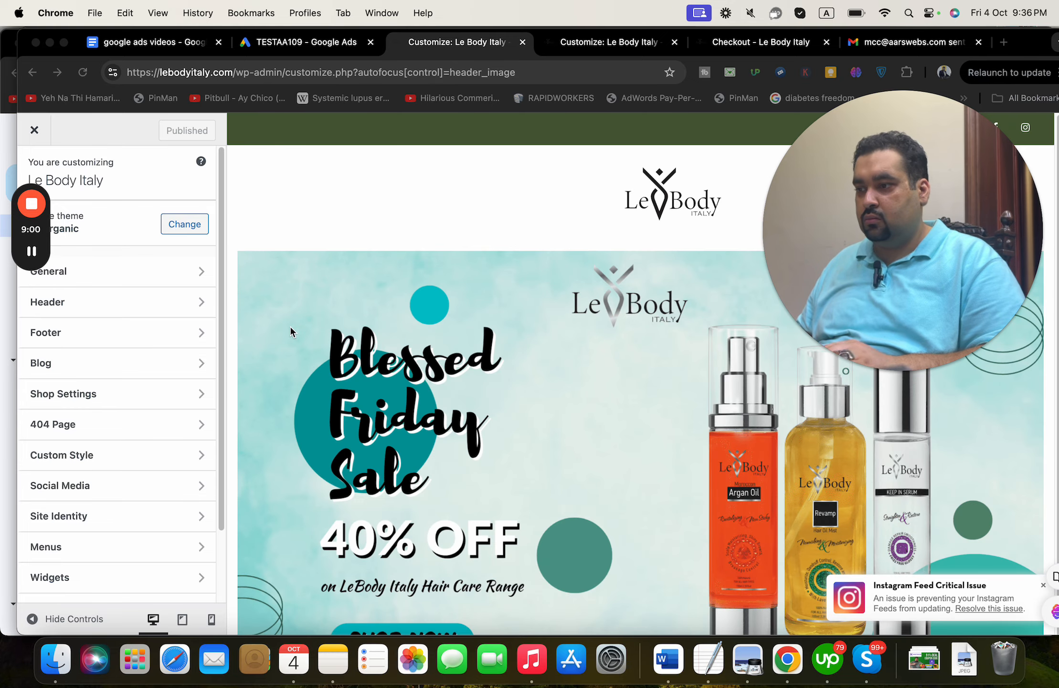
click(120, 303)
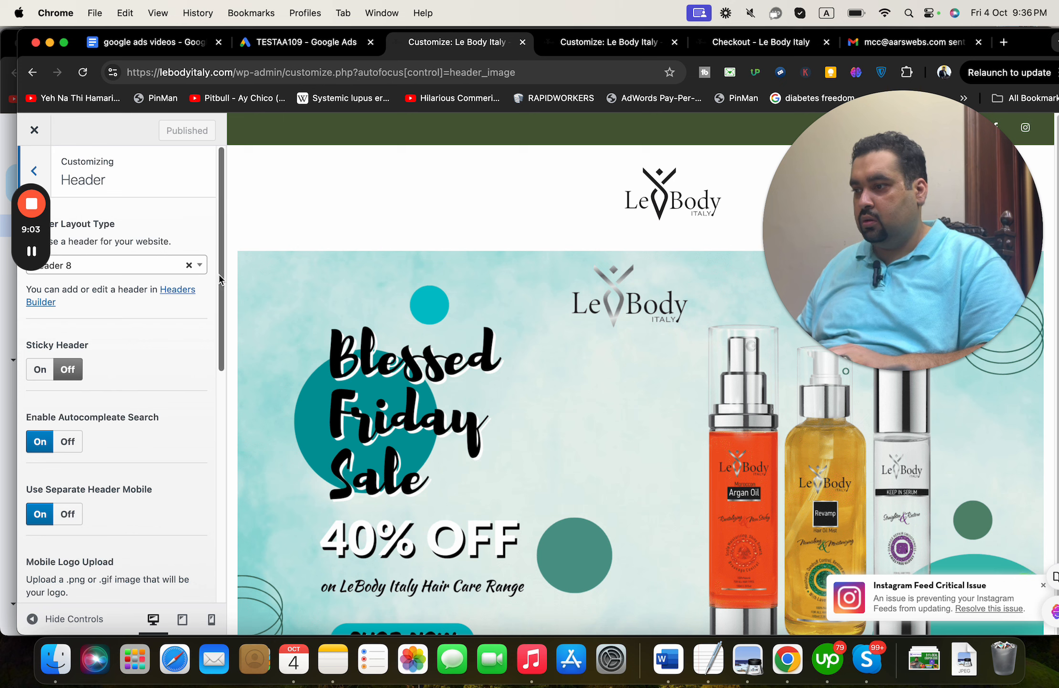
click(214, 366)
drag(221, 361, 62, 157)
click(38, 163)
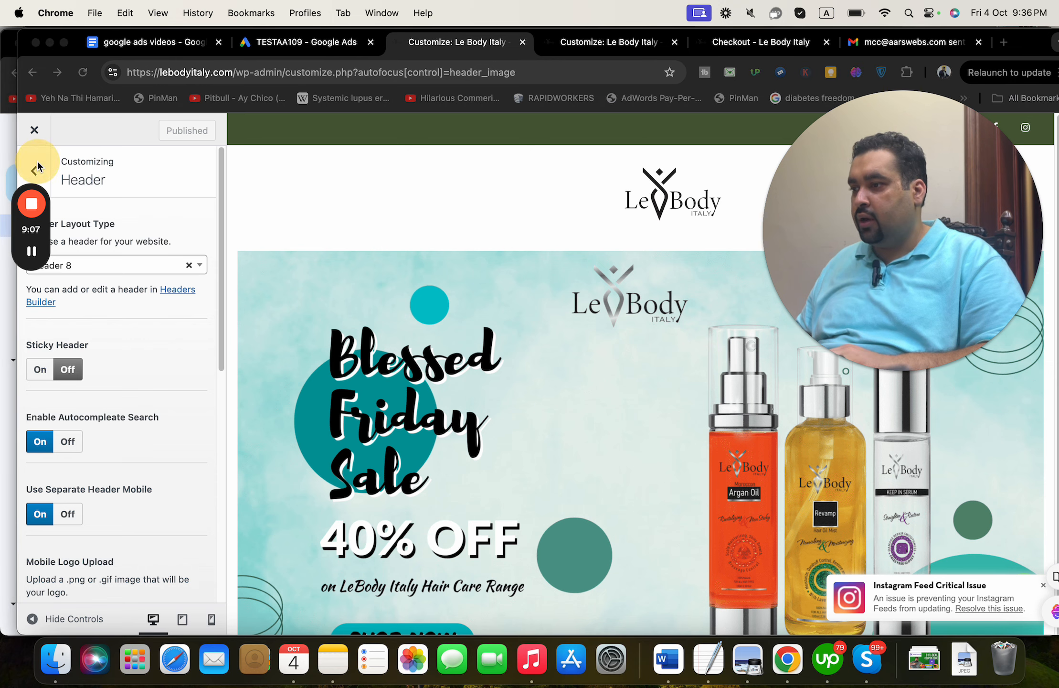
click(33, 169)
drag(1021, 44, 1051, 252)
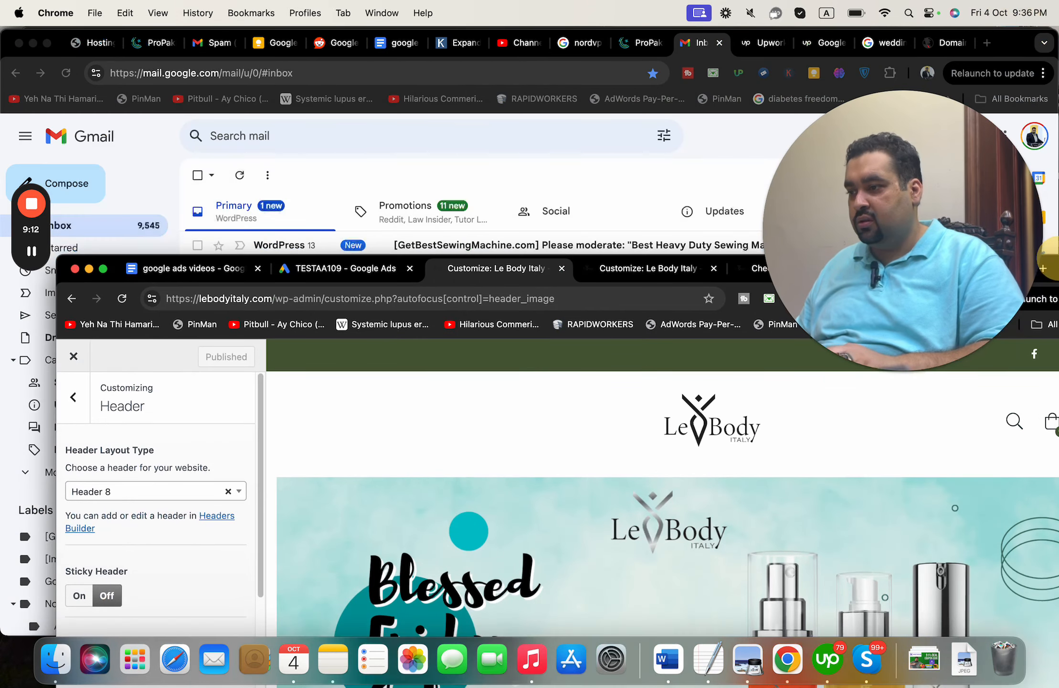
click(77, 398)
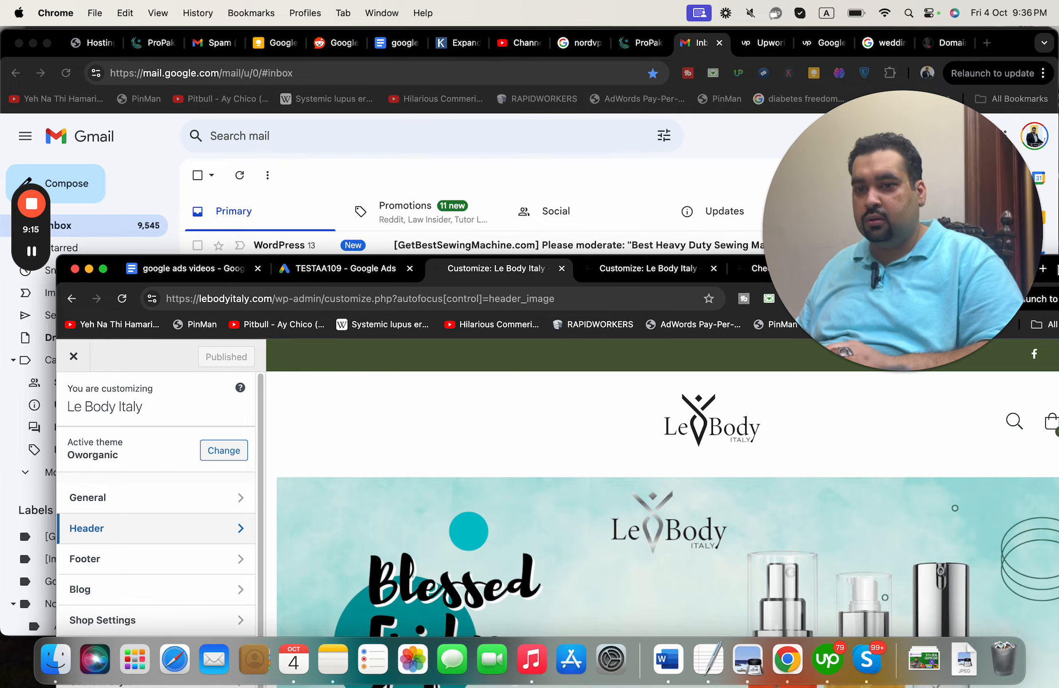
drag(1055, 269, 1054, 52)
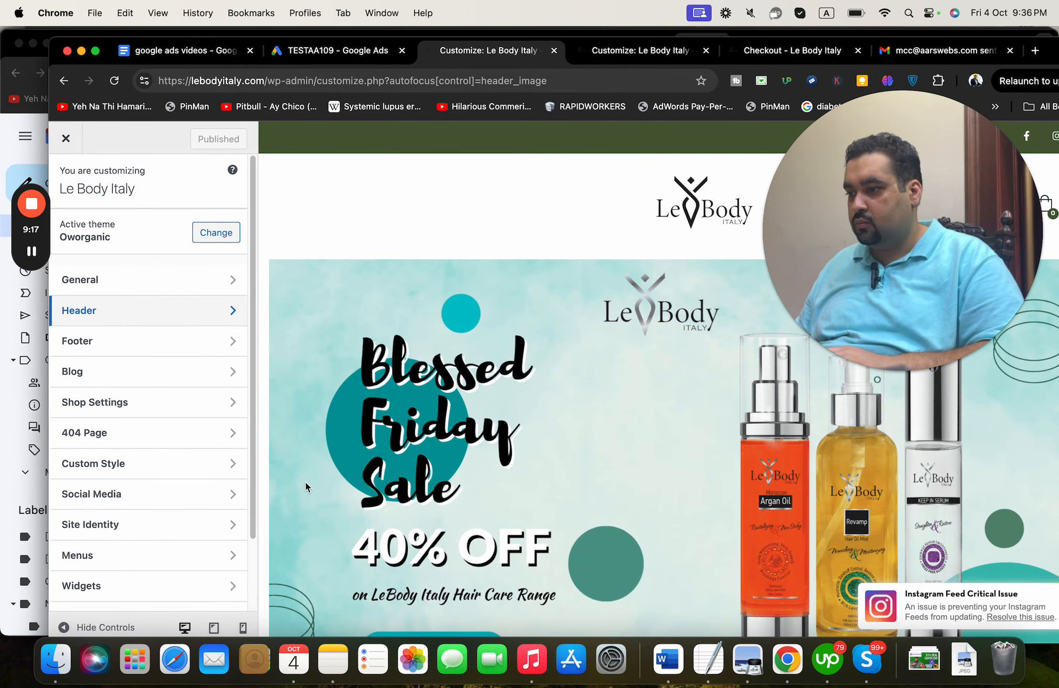
scroll(248, 482, down, 4)
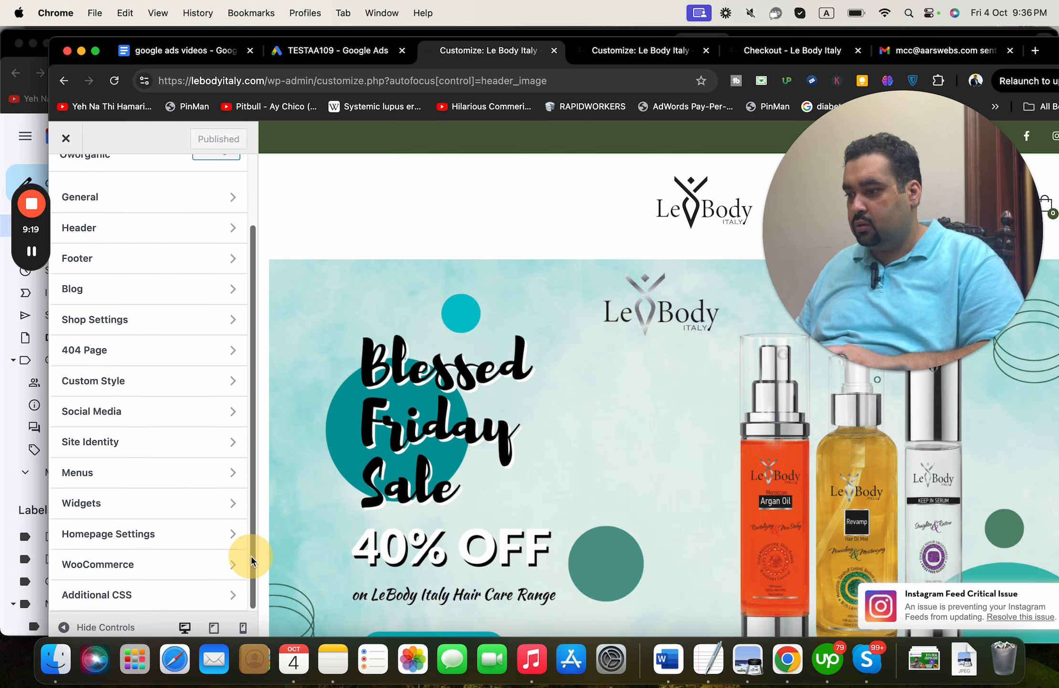
- Look through the Customizer's Homepage Settings and Additional CSS sections
click(207, 544)
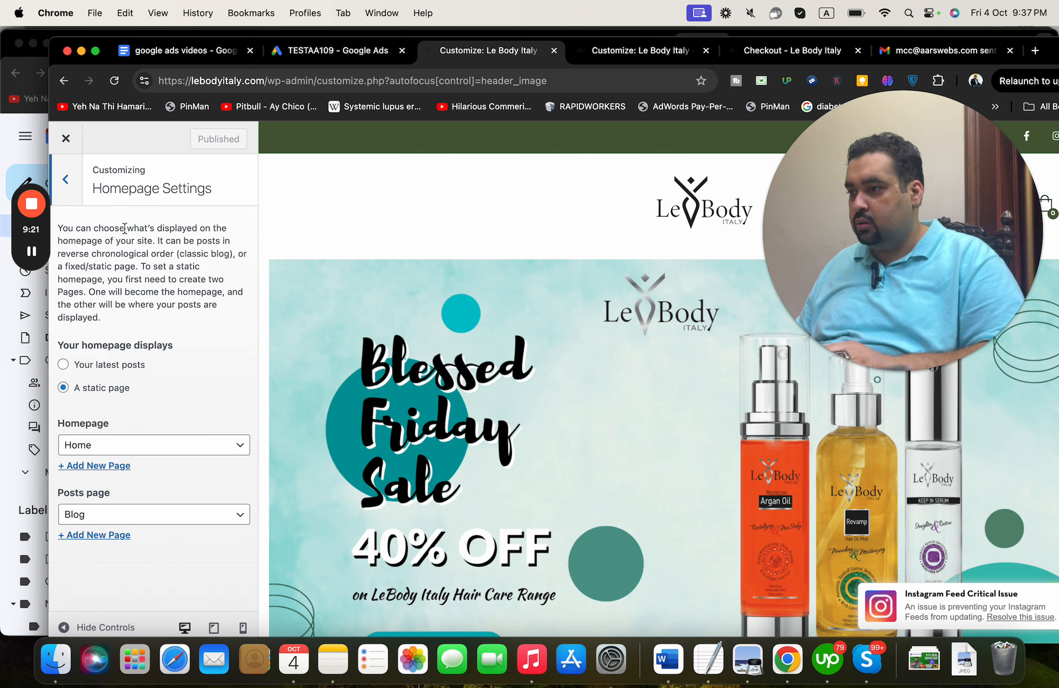
click(79, 192)
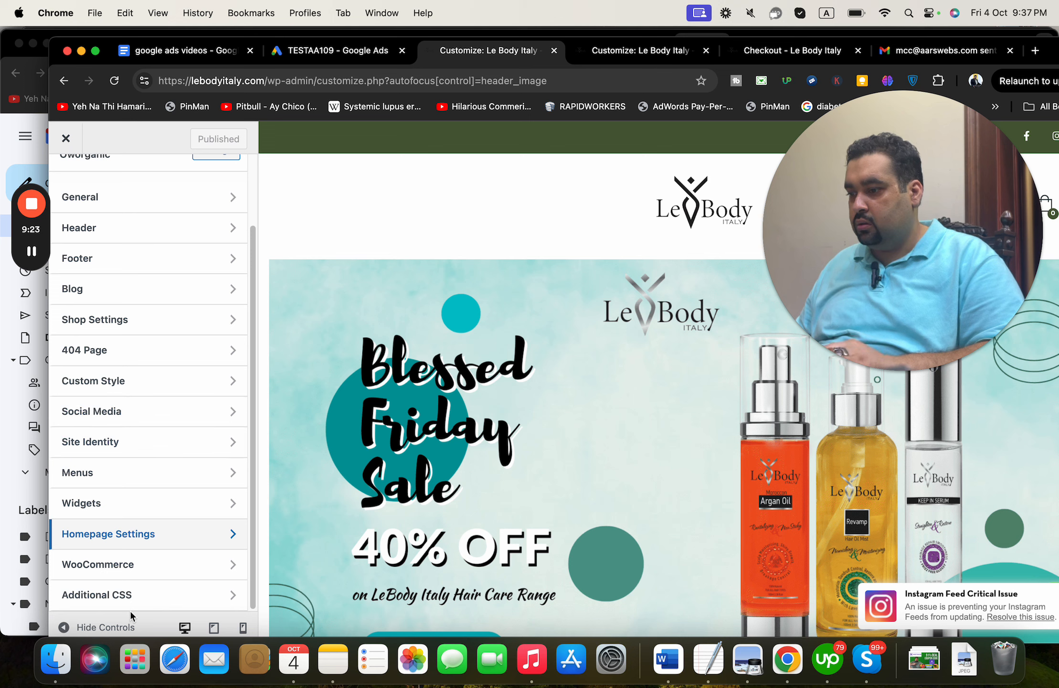
click(129, 594)
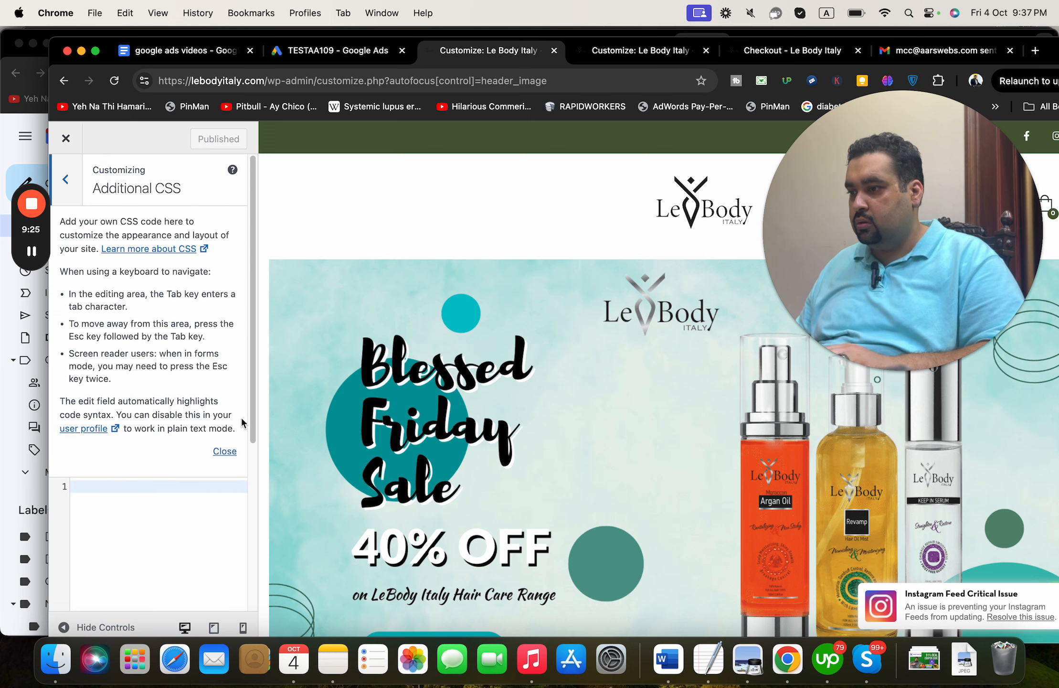
click(67, 181)
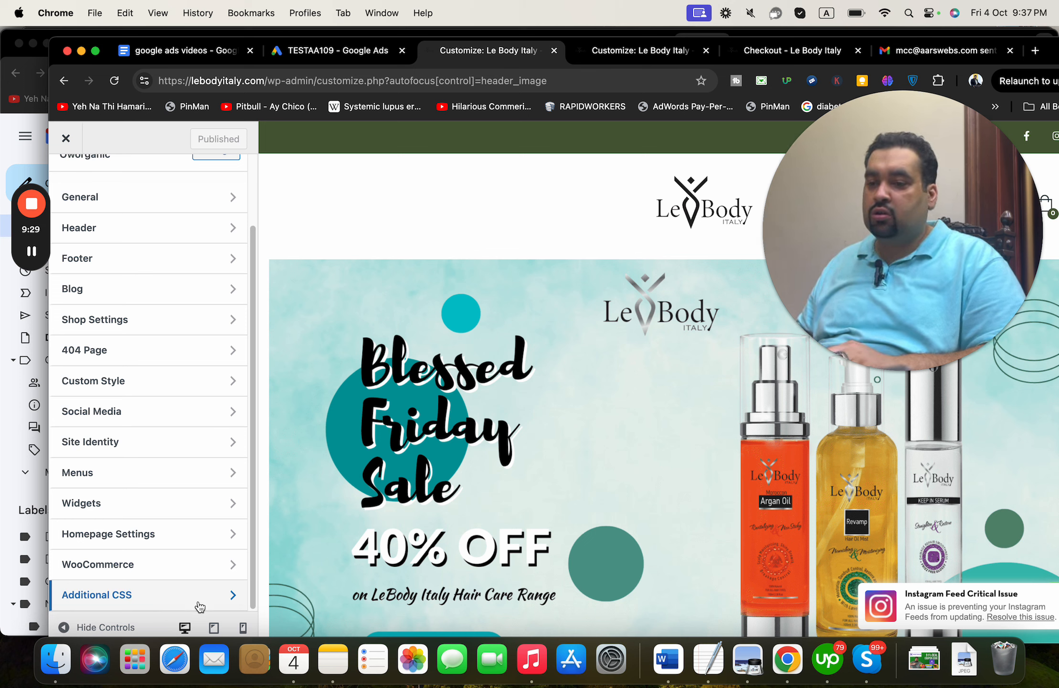
- Check the Widgets (Header Mobile Bottom) and General sections, then switch to the Widgets admin page
click(216, 510)
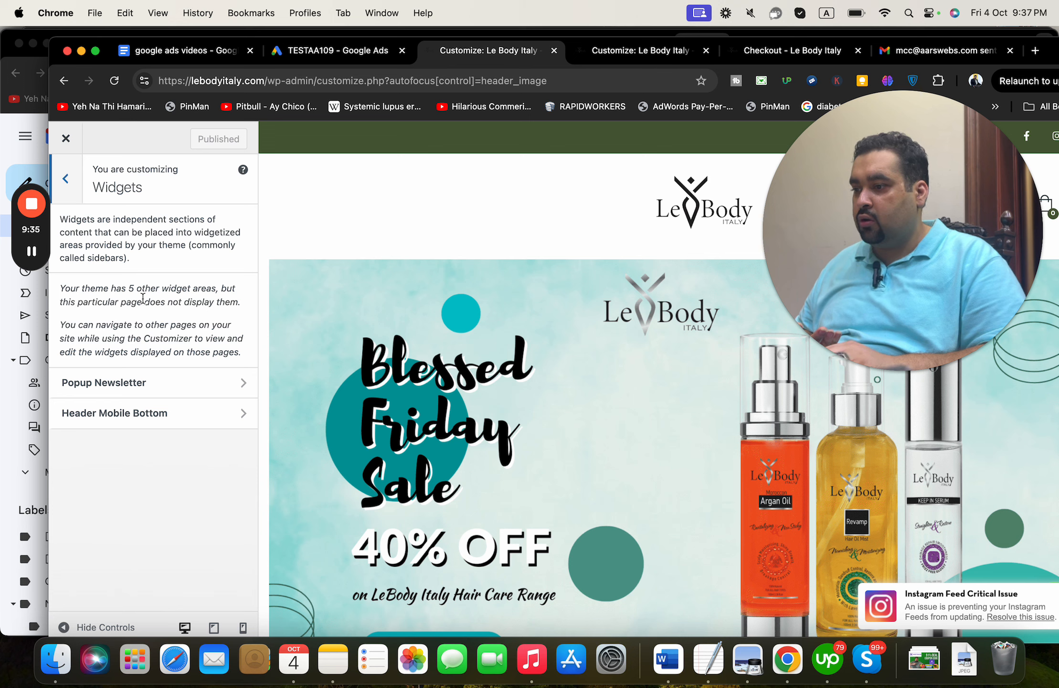
click(163, 422)
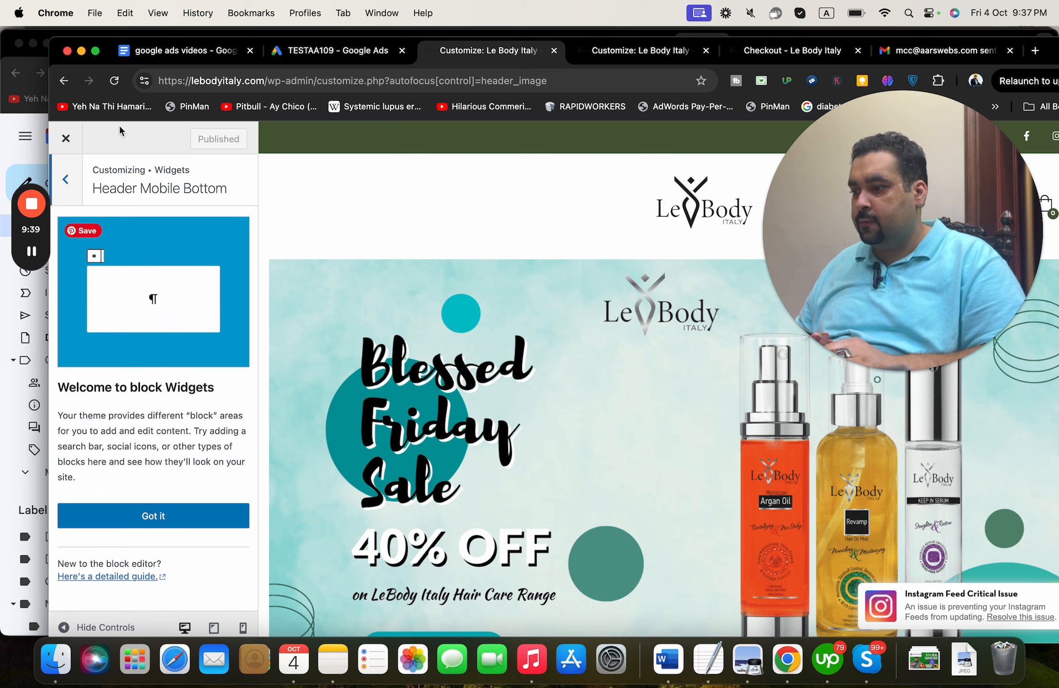
click(74, 180)
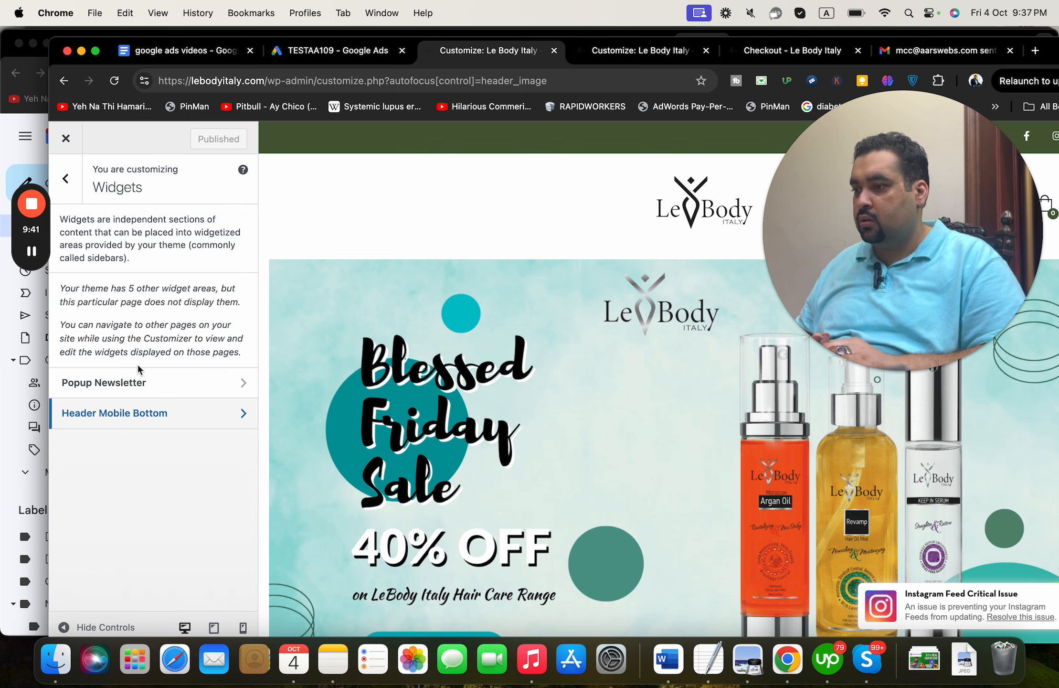
click(77, 193)
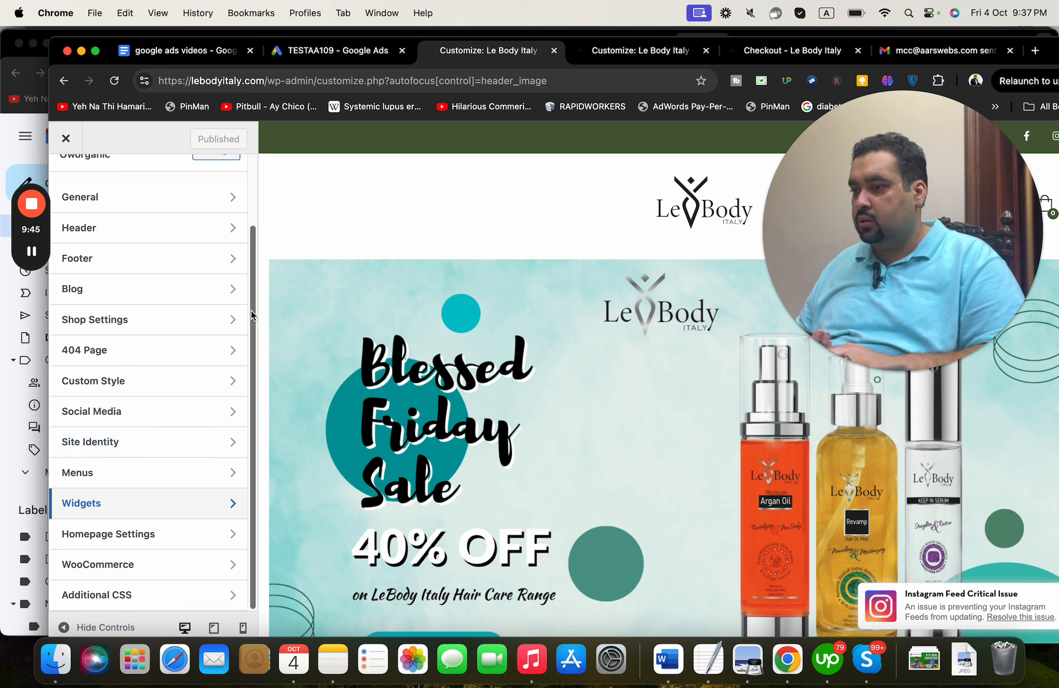
click(225, 200)
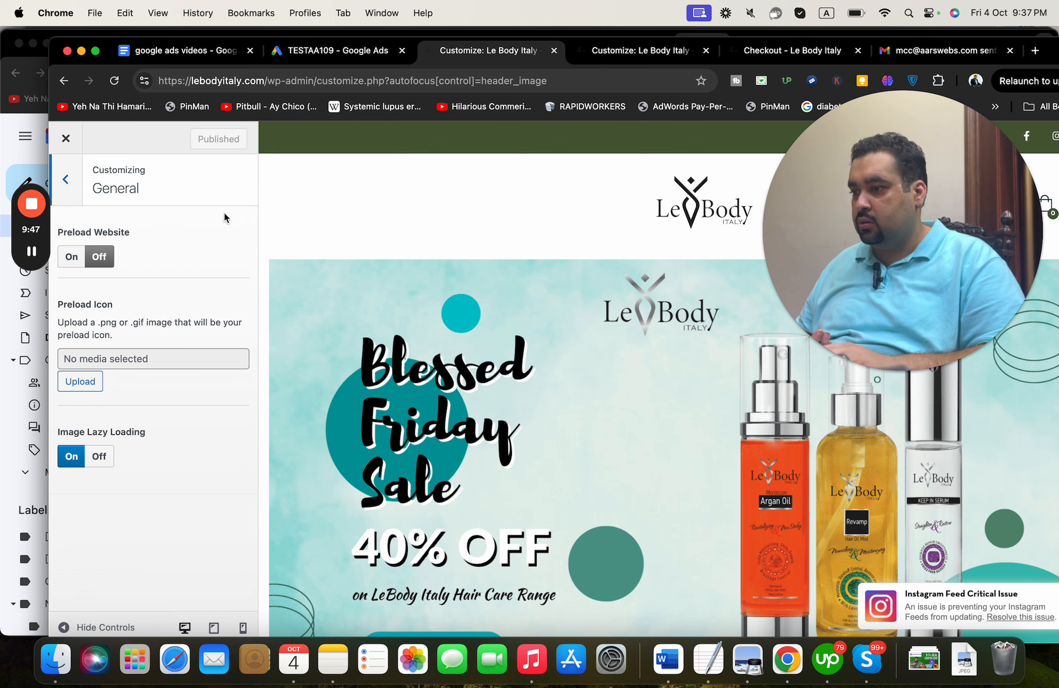
click(66, 179)
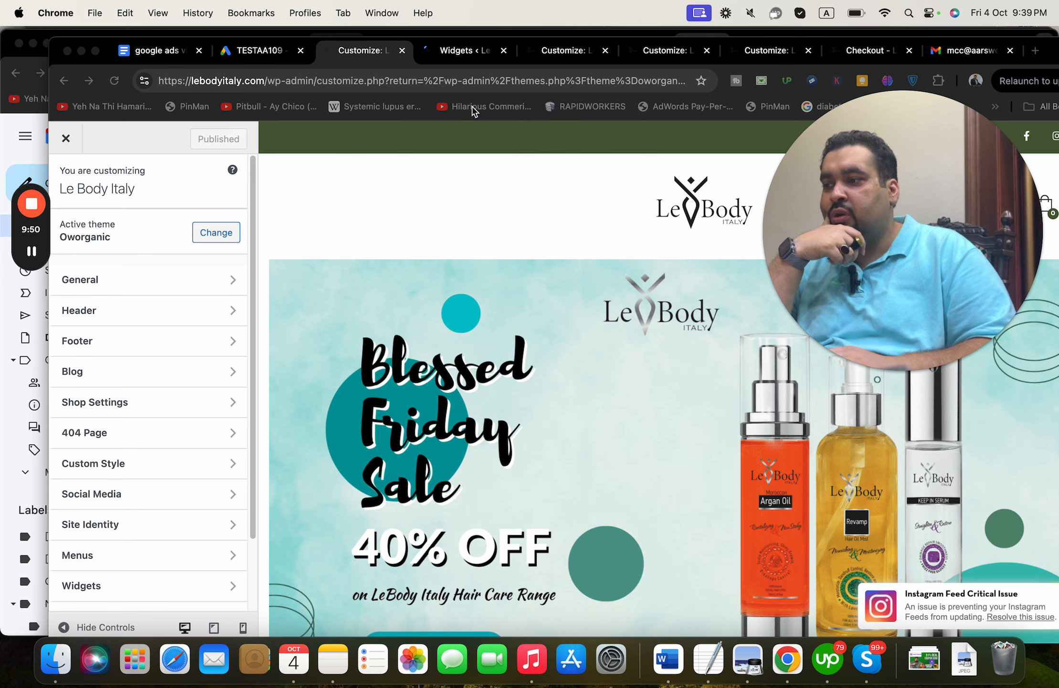
click(481, 61)
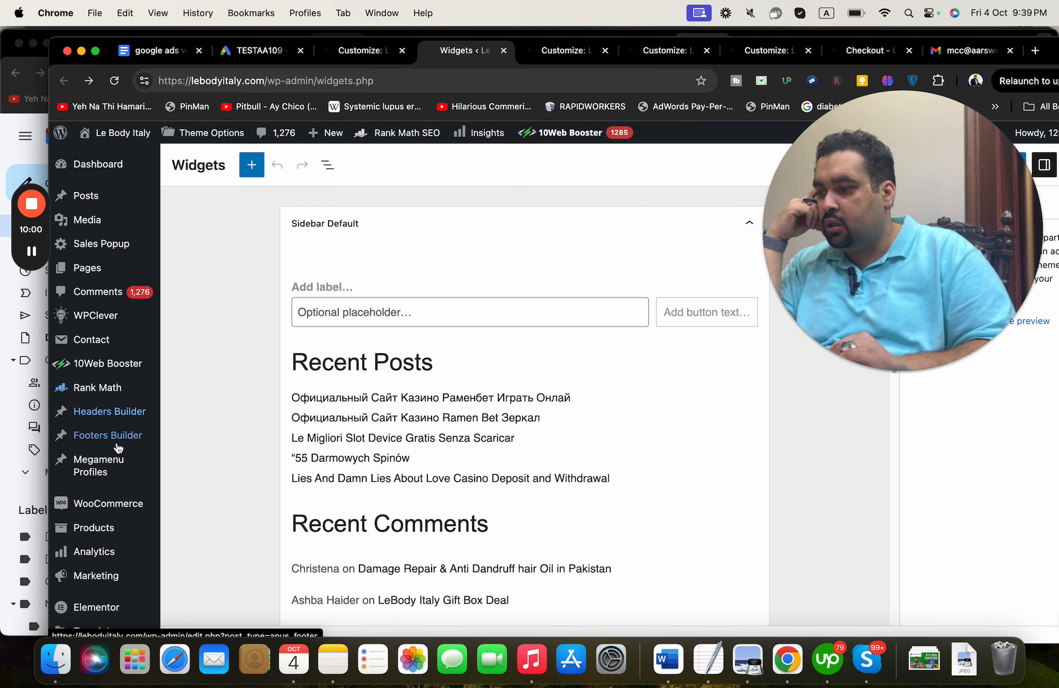
- Open Headers Builder > All Headers, dismiss the MonsterInsights popup and scroll the header list
mouse_move(117, 423)
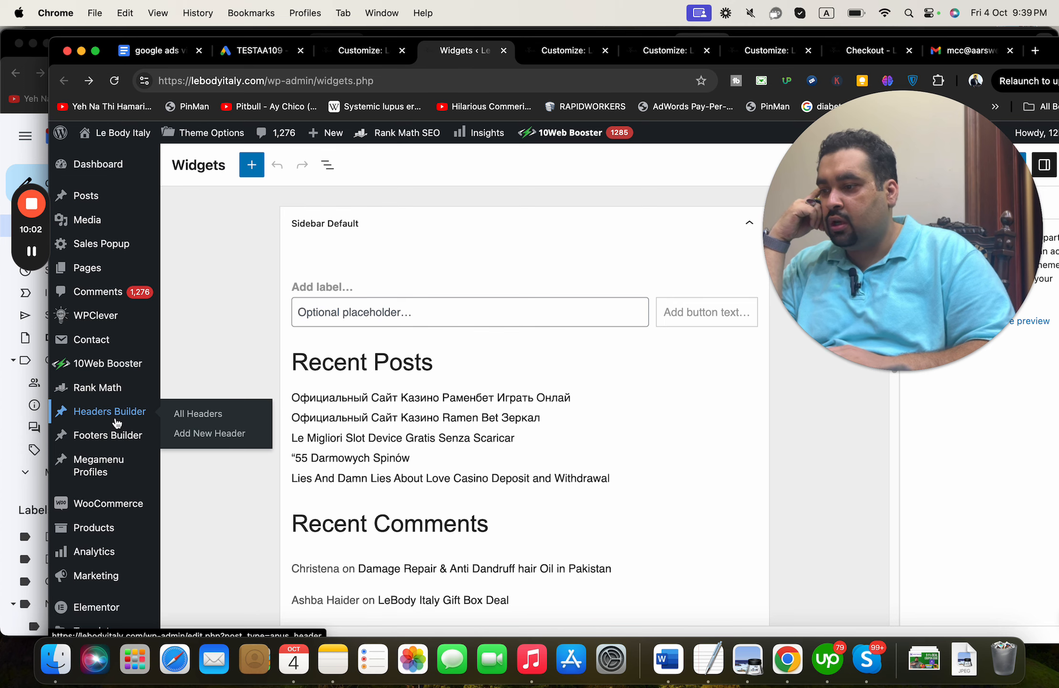
click(180, 417)
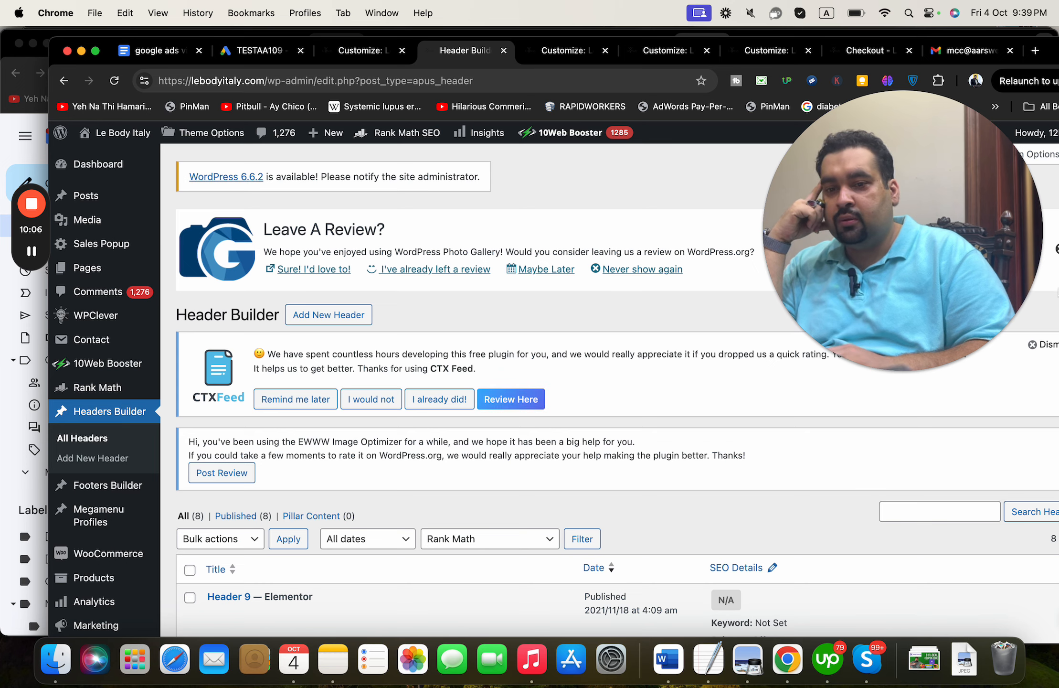
scroll(640, 497, down, 5)
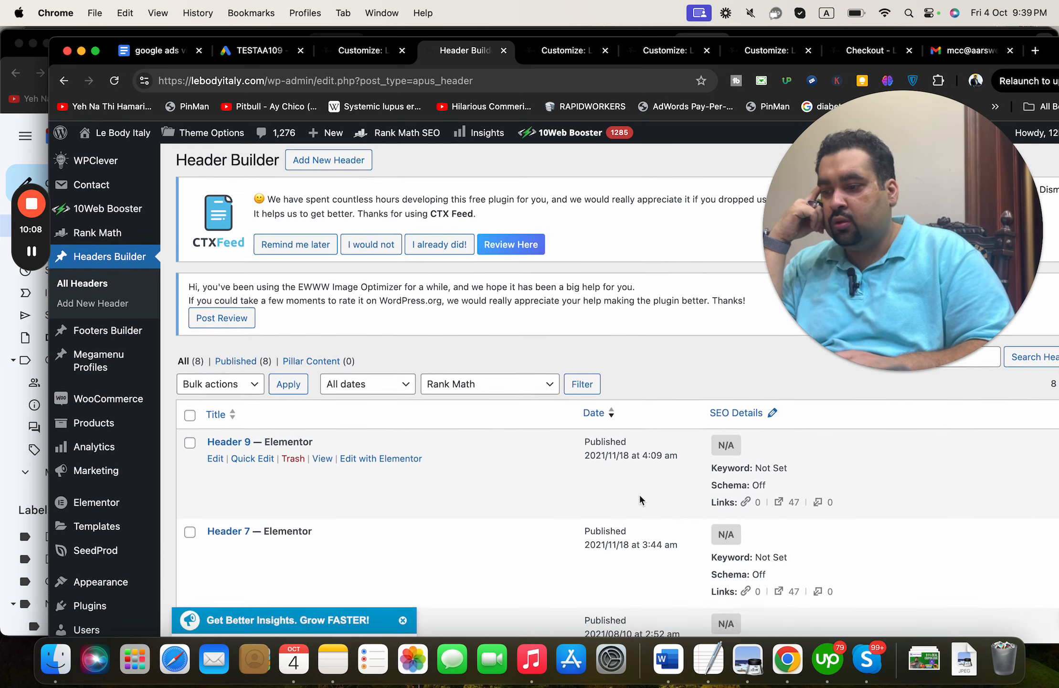
scroll(639, 498, down, 2)
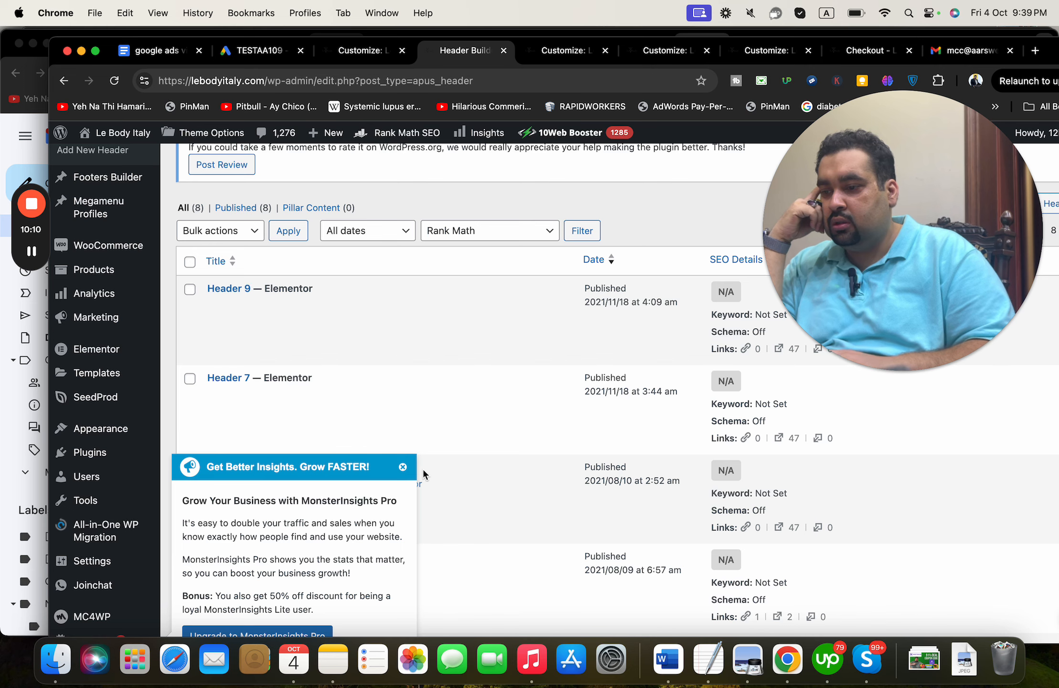
click(402, 467)
scroll(404, 469, down, 2)
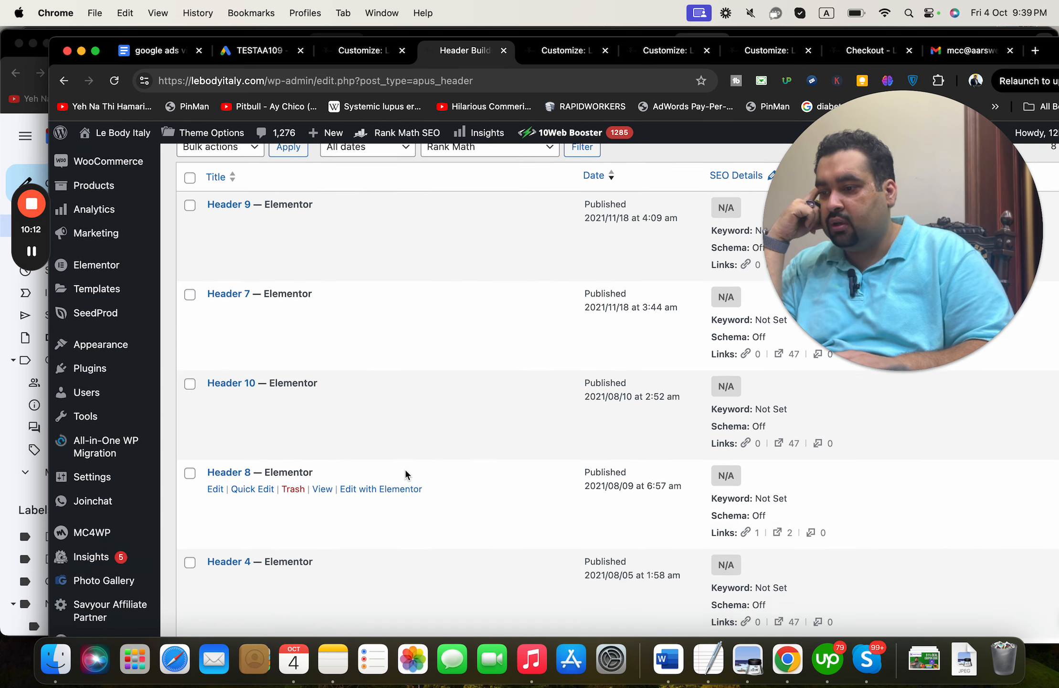
scroll(405, 471, down, 3)
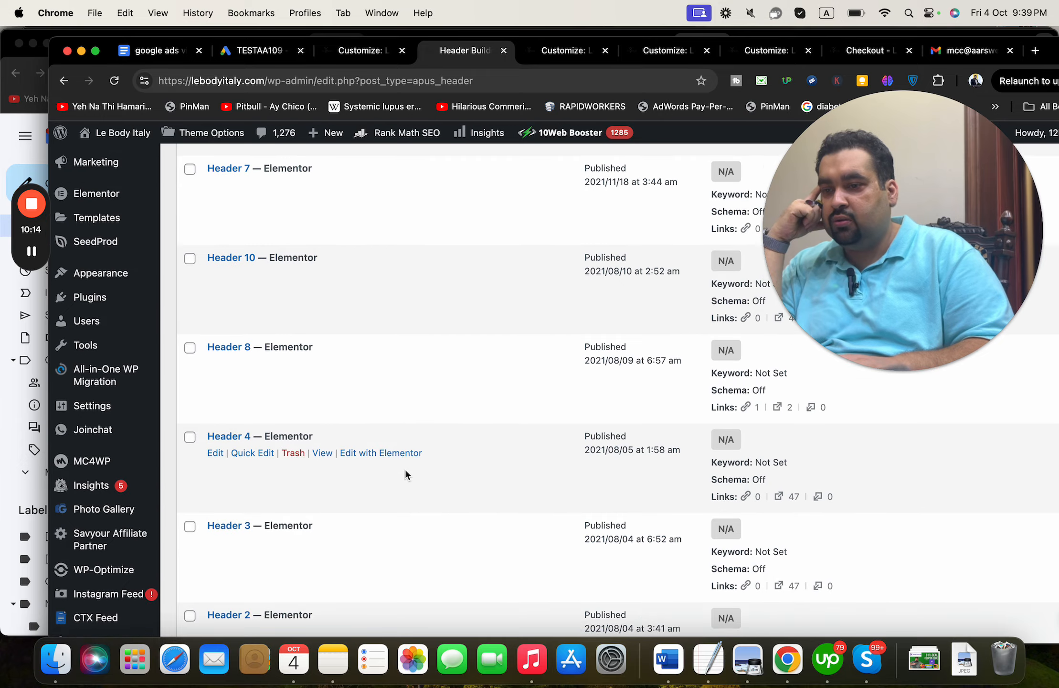
scroll(404, 467, up, 4)
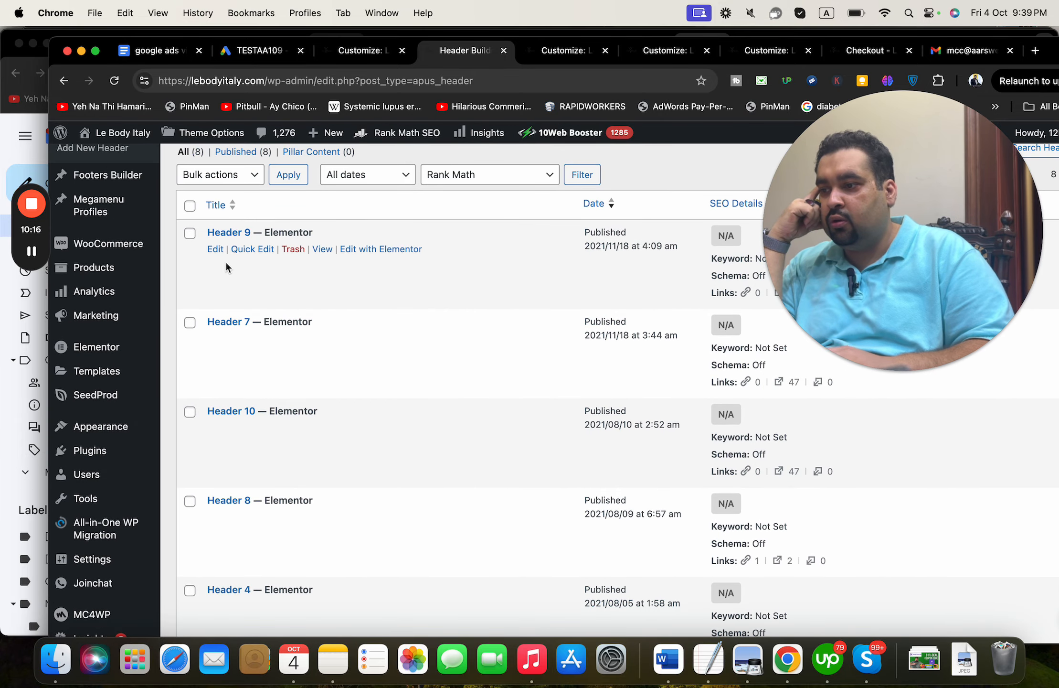
- Edit Header 9 in Elementor and place an HTML widget, found by searching 'code', at the top
click(404, 253)
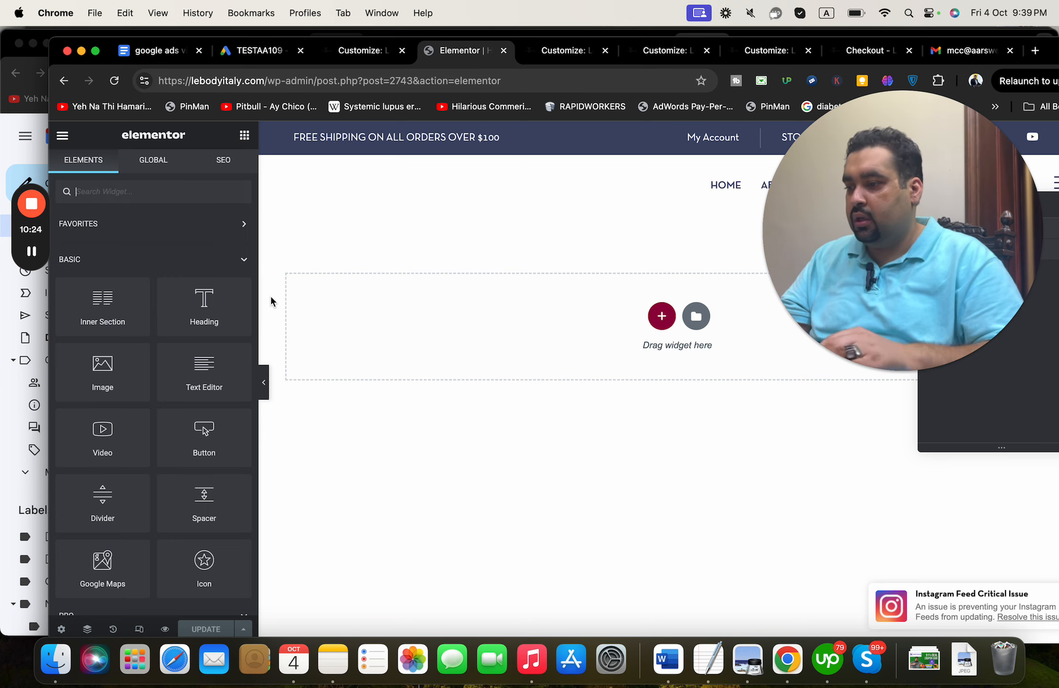
text(code)
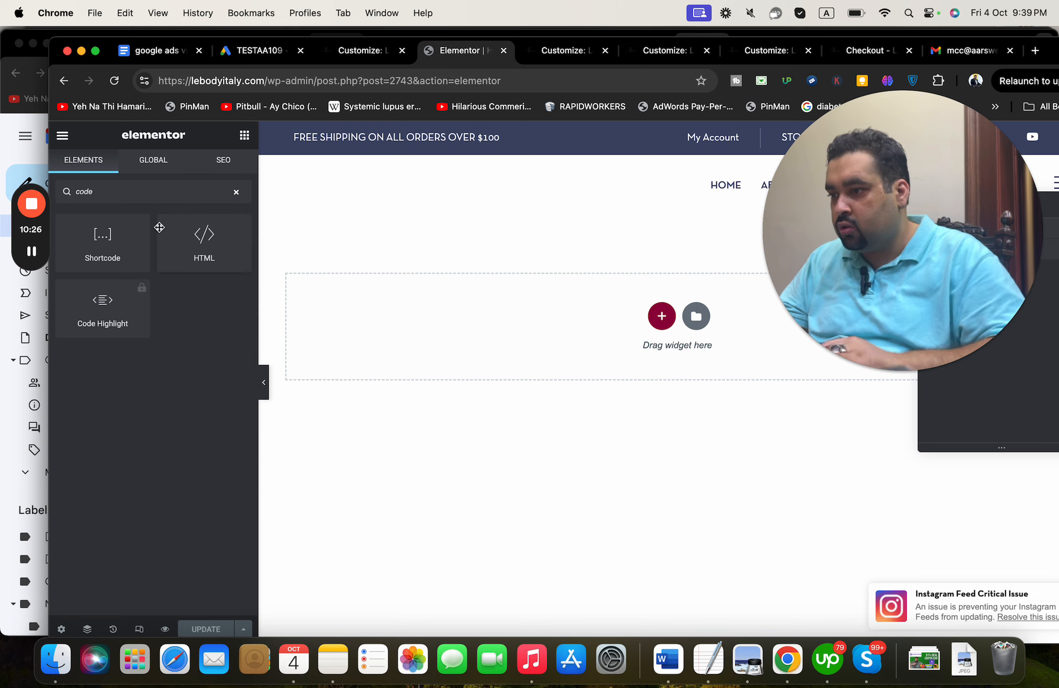
click(210, 243)
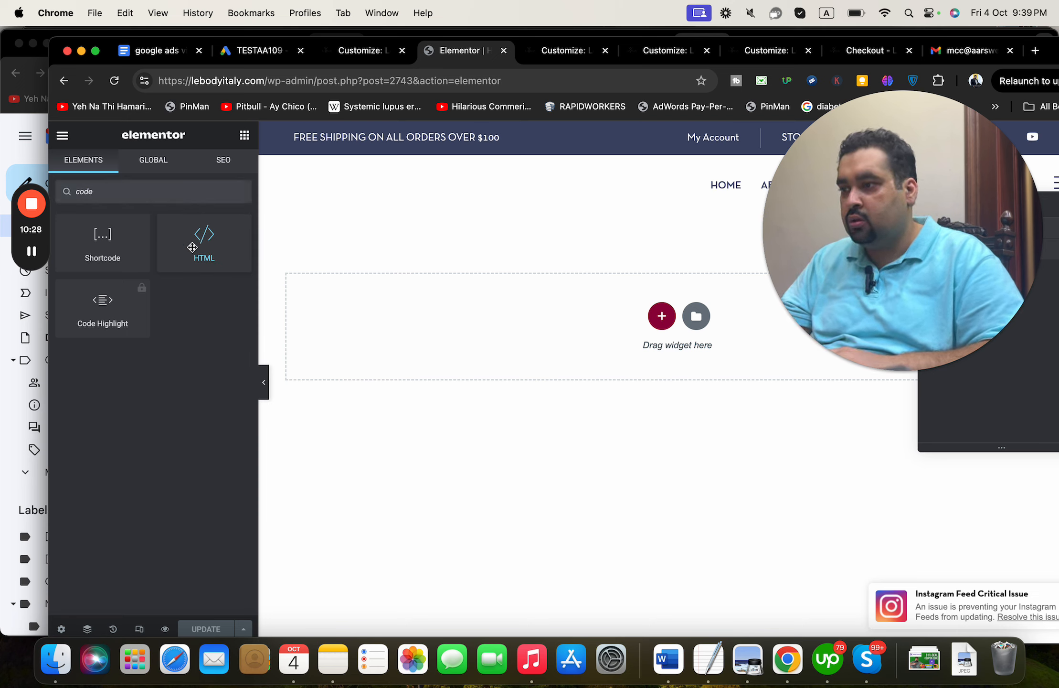
drag(182, 231, 534, 298)
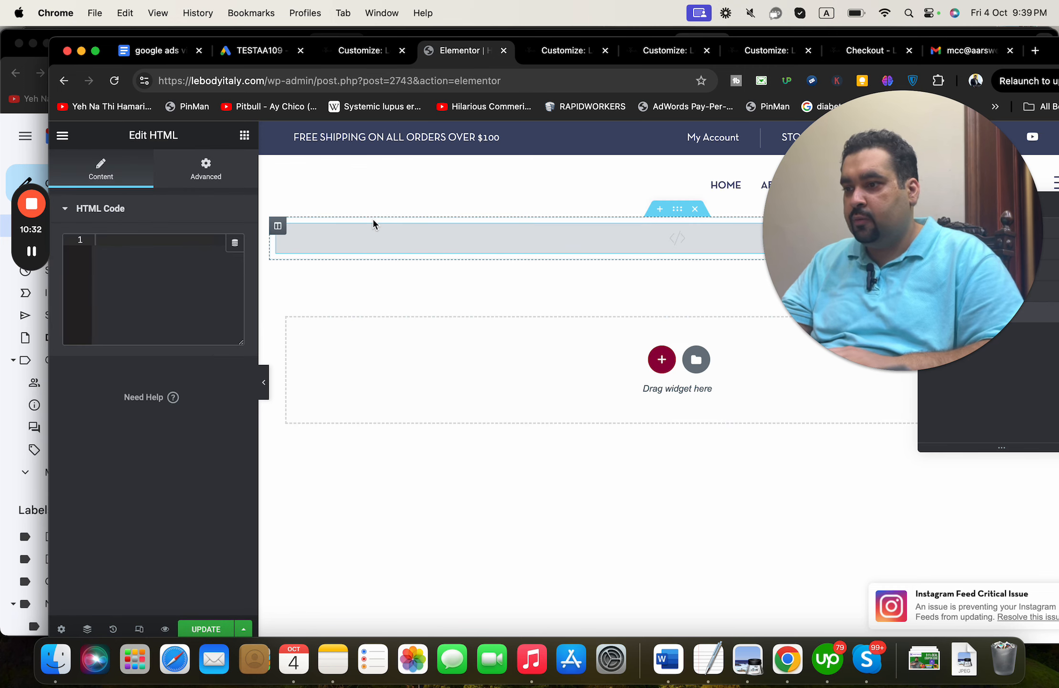
click(109, 293)
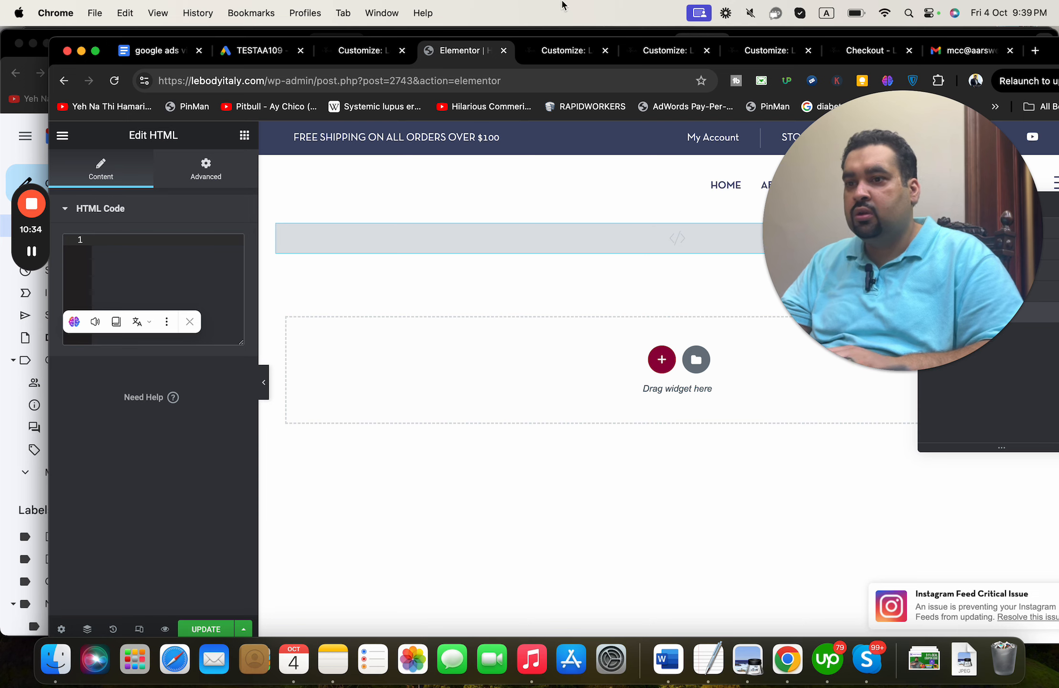
- Paste the gtag code from the email into the HTML widget and update the header
click(957, 50)
key(super+c)
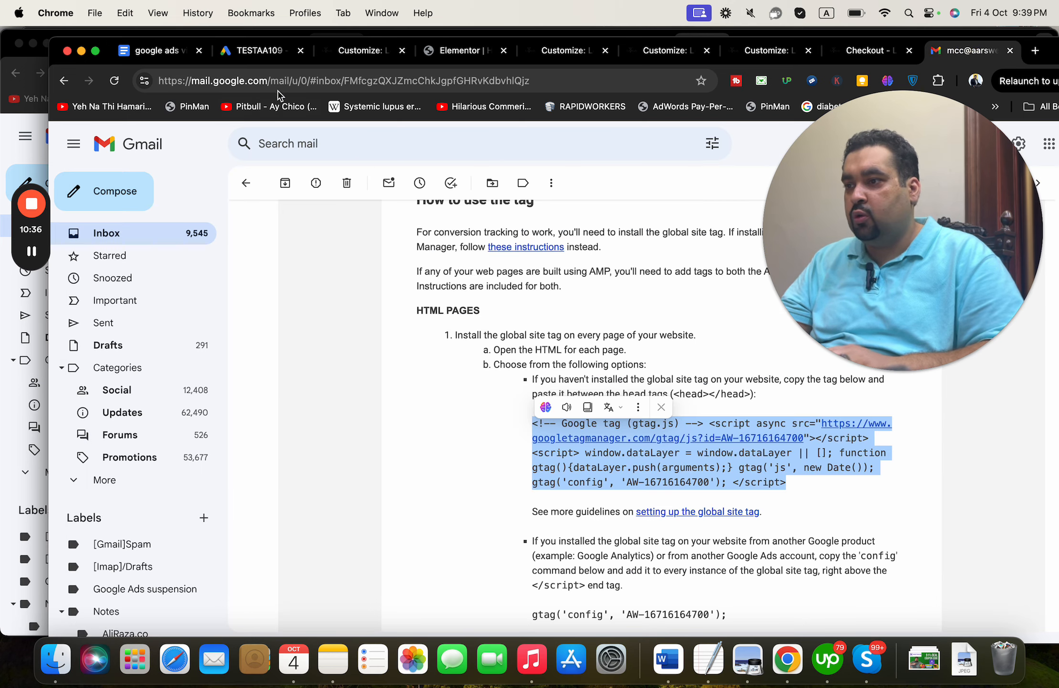
click(262, 51)
click(368, 56)
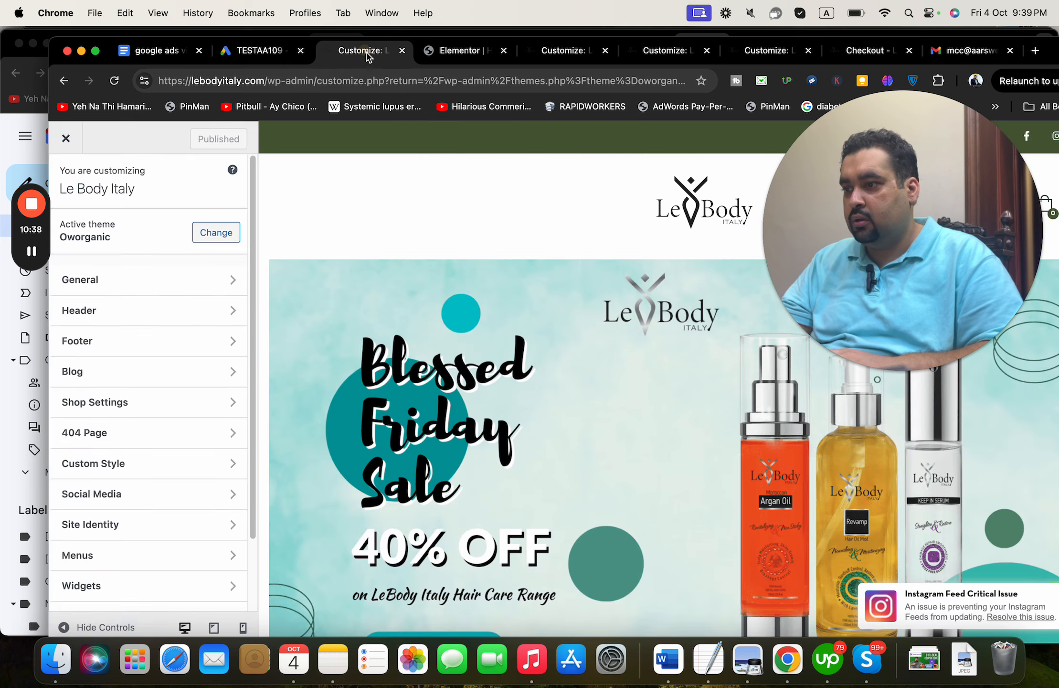
click(448, 56)
click(138, 260)
key(super+v)
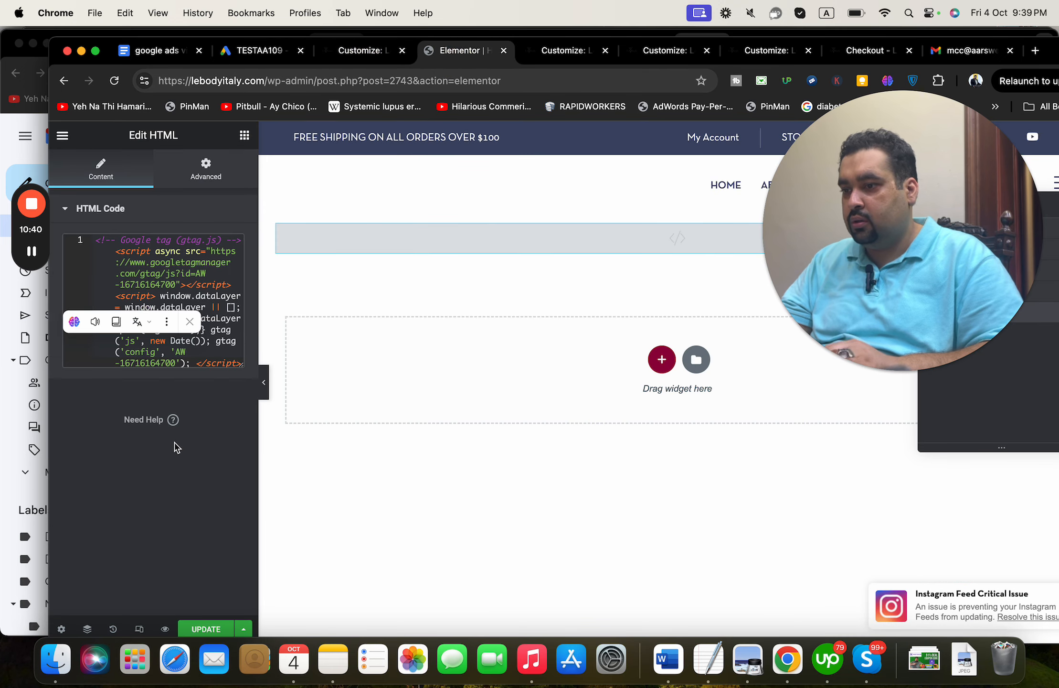
click(204, 630)
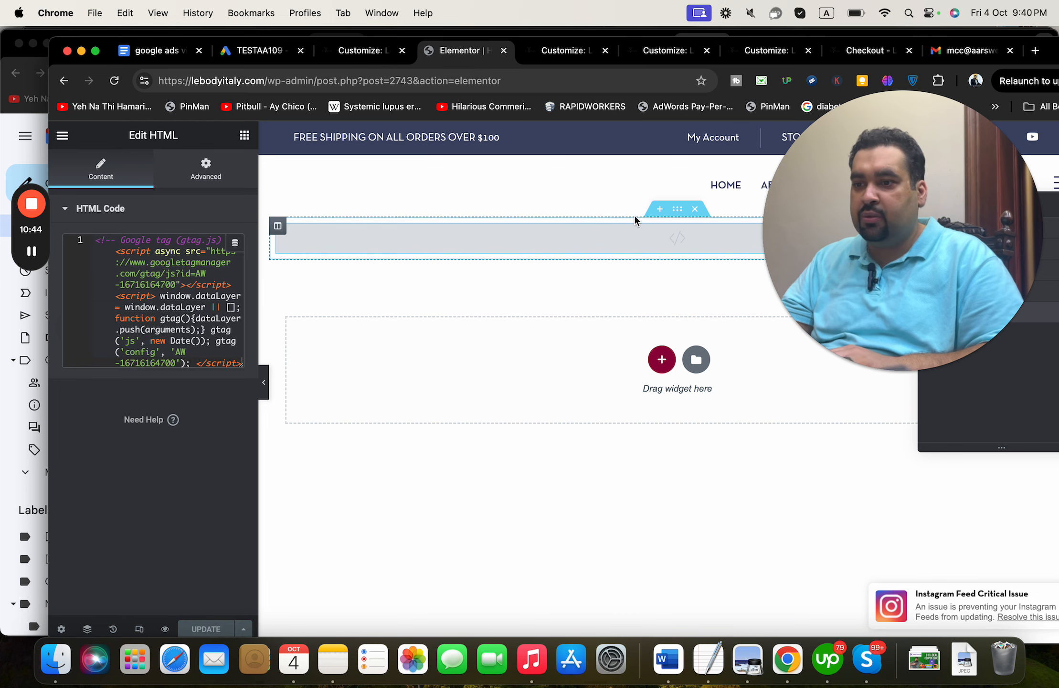
drag(930, 313, 898, 560)
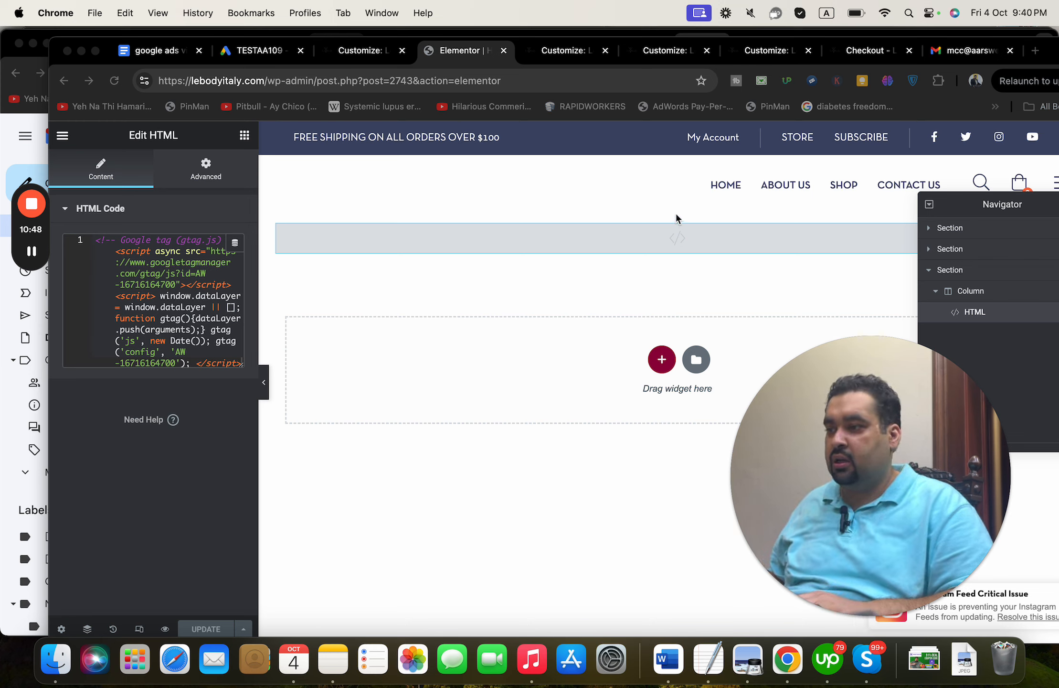
- Click Done on the Google Ads conversion setup and confirm Purchase shows as Inactive on the Summary
click(362, 56)
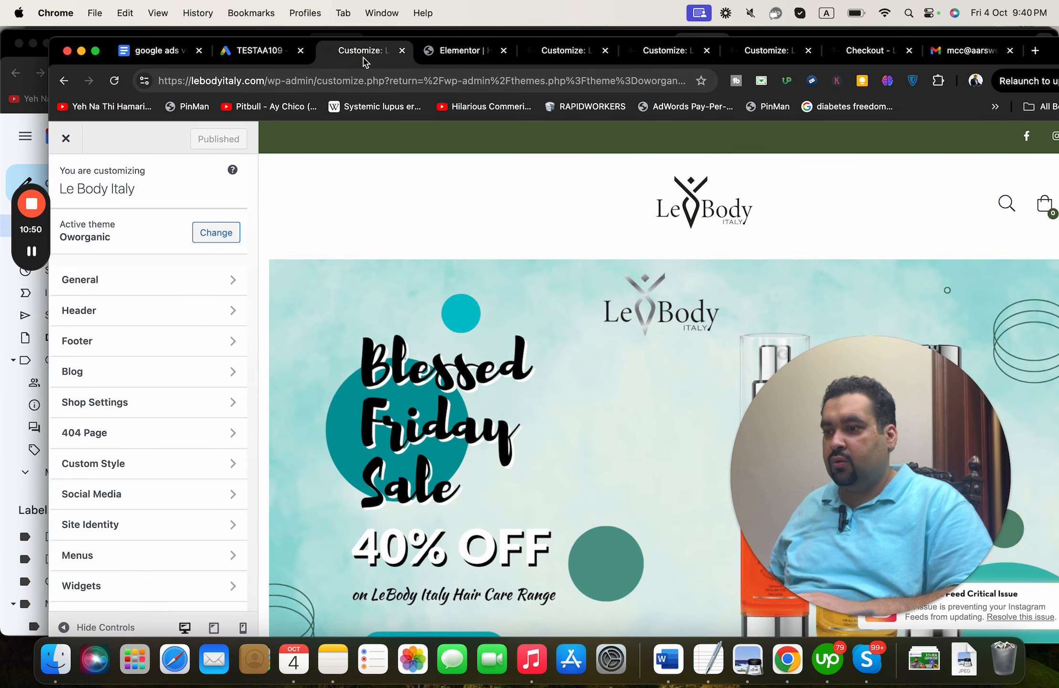
click(268, 50)
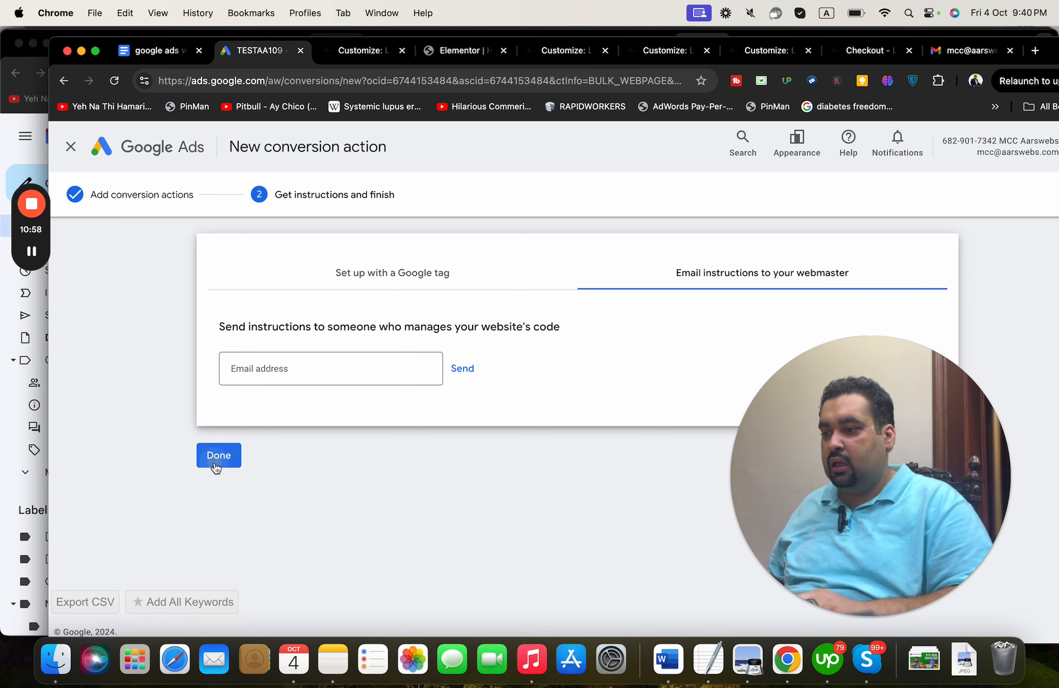
click(215, 465)
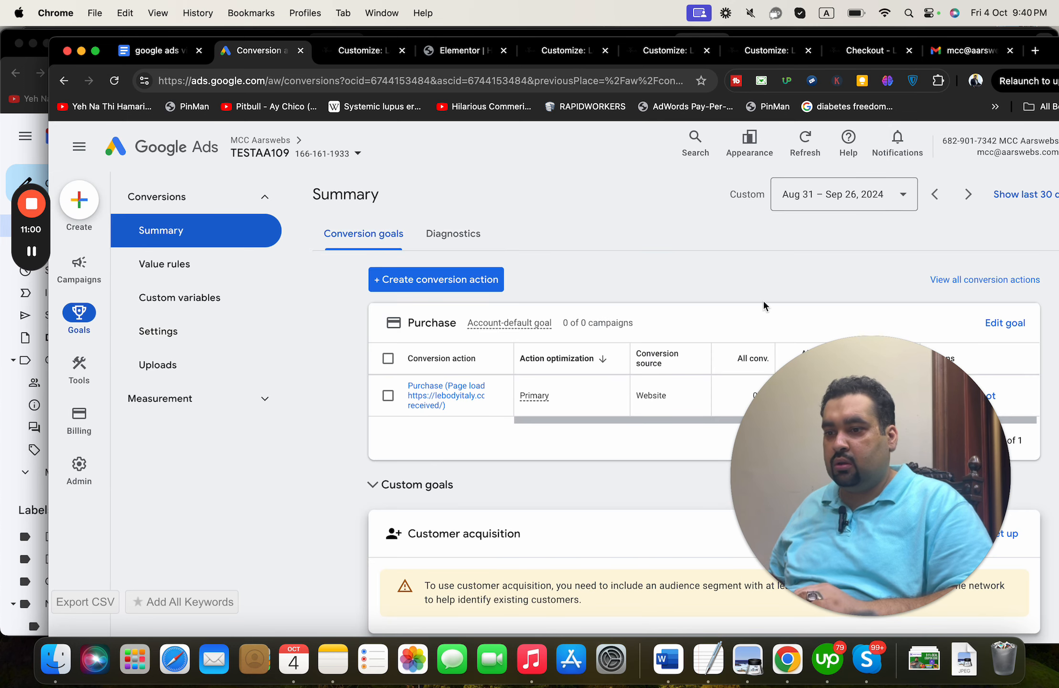
drag(847, 390, 474, 343)
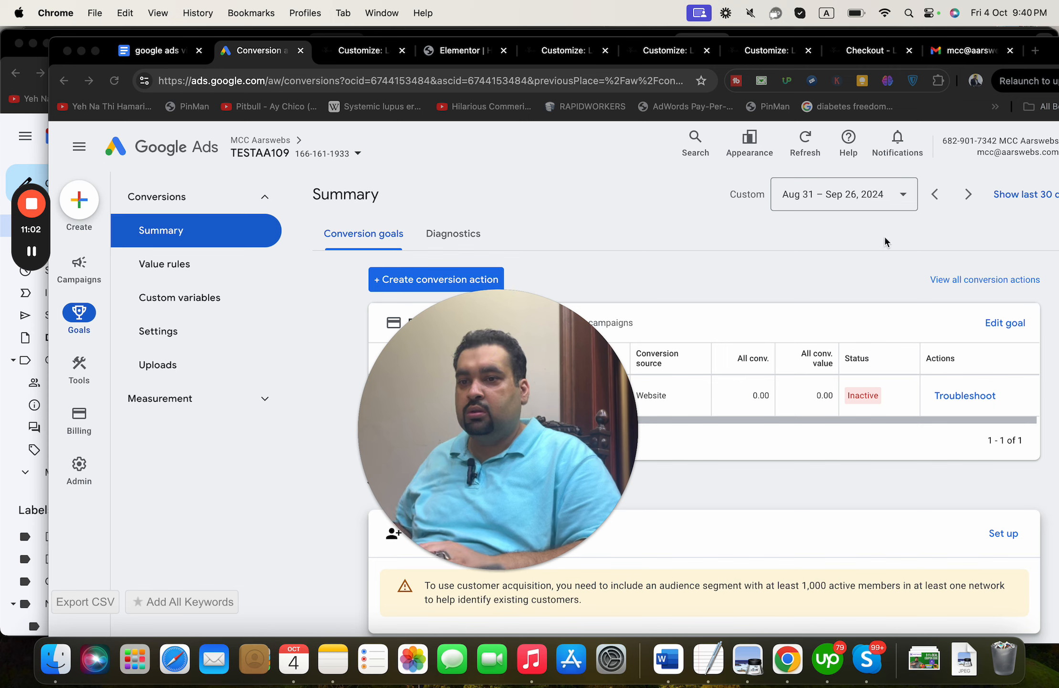
drag(516, 358, 877, 301)
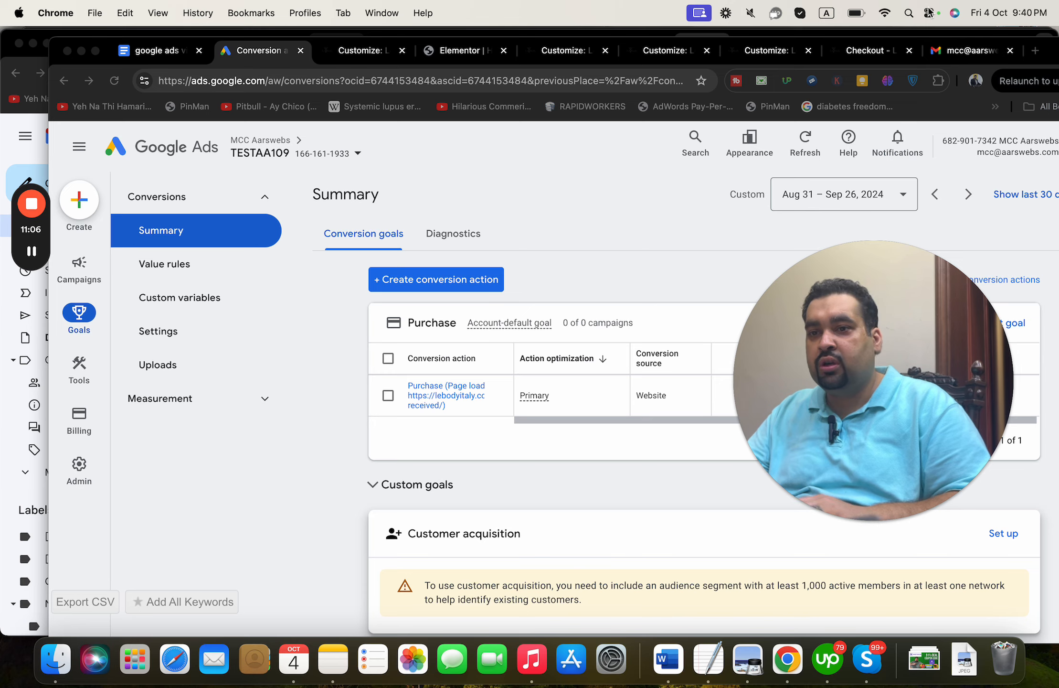
click(959, 50)
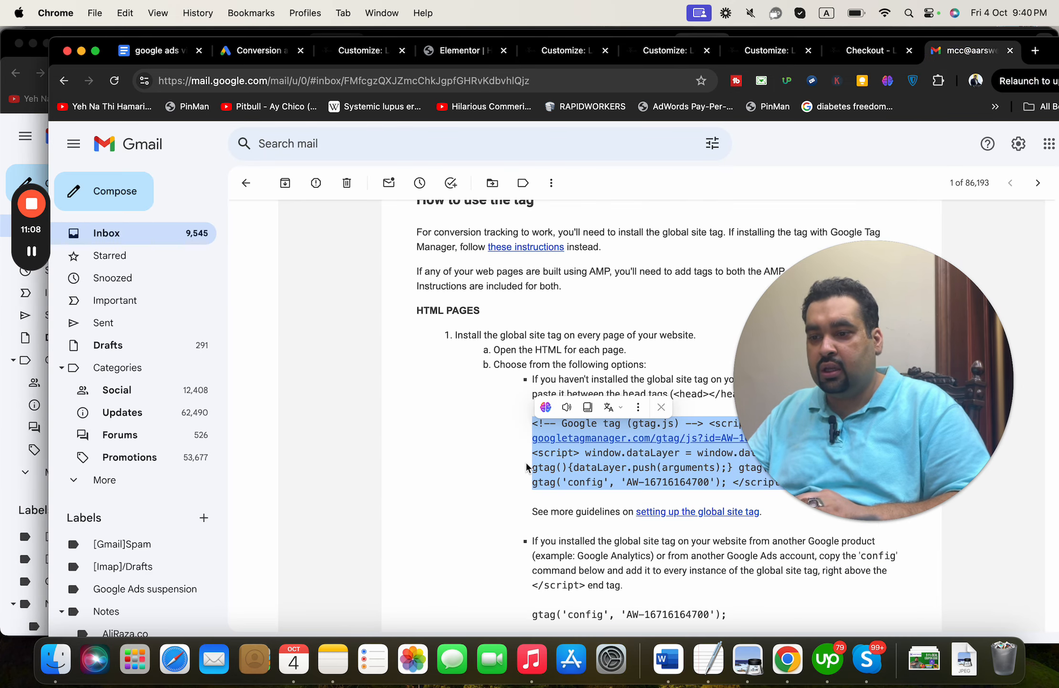
- Load the Le Body Italy order-received checkout page in a new tab
click(527, 467)
click(1035, 51)
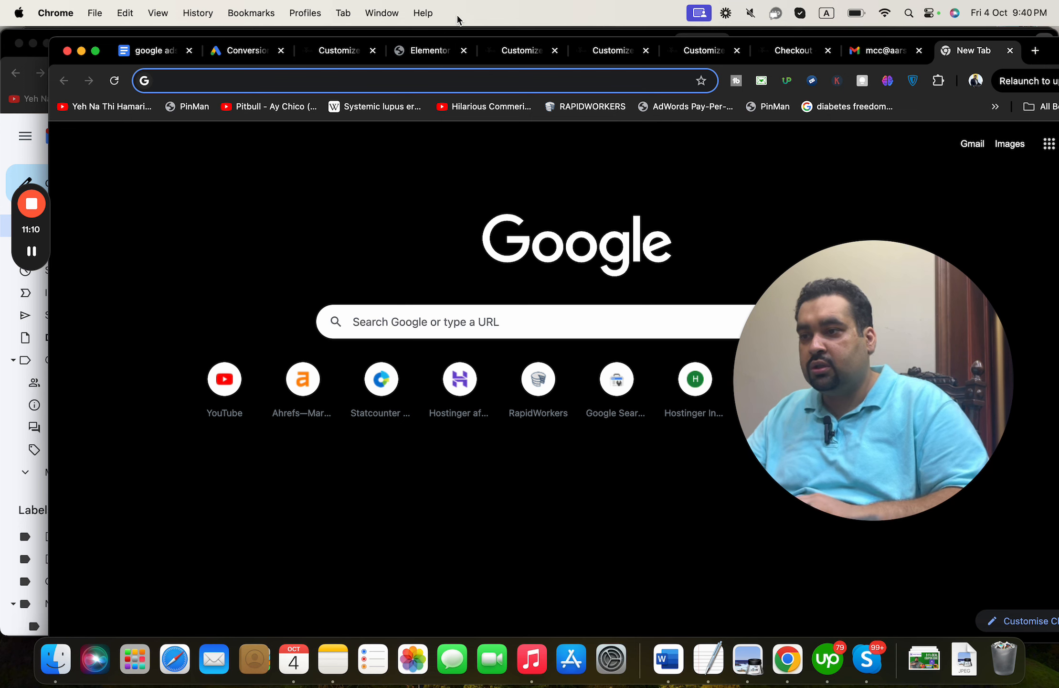
text(lebodyitaly.com/wp-admin)
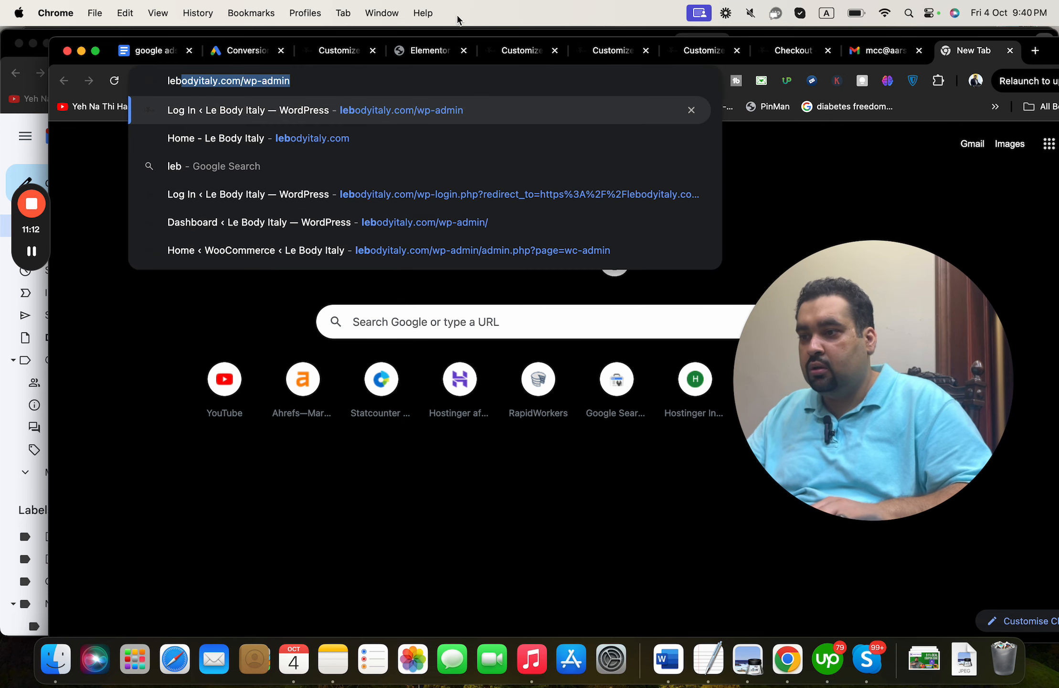
key(Down)
text(chec)
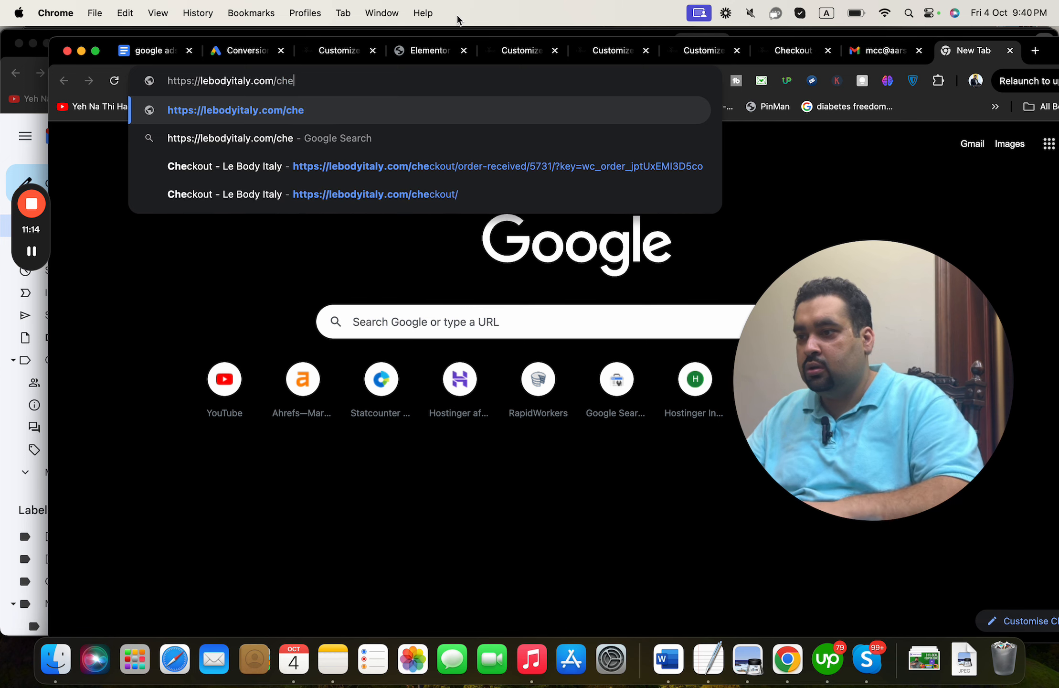
key(Down)
key(Down)
key(Return)
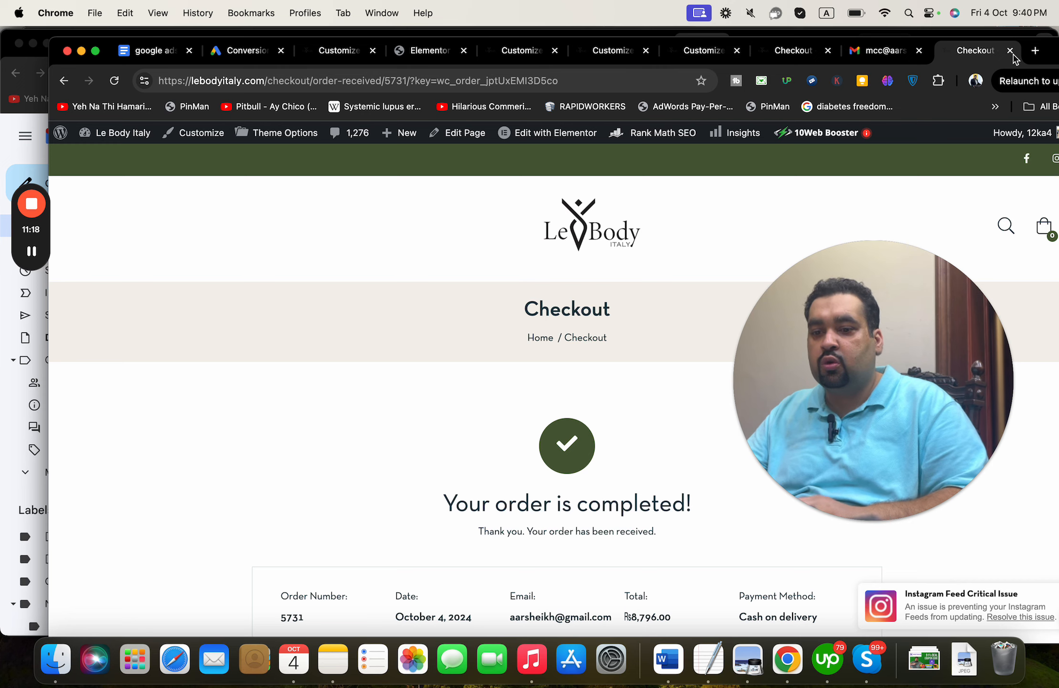
drag(1052, 56, 999, 53)
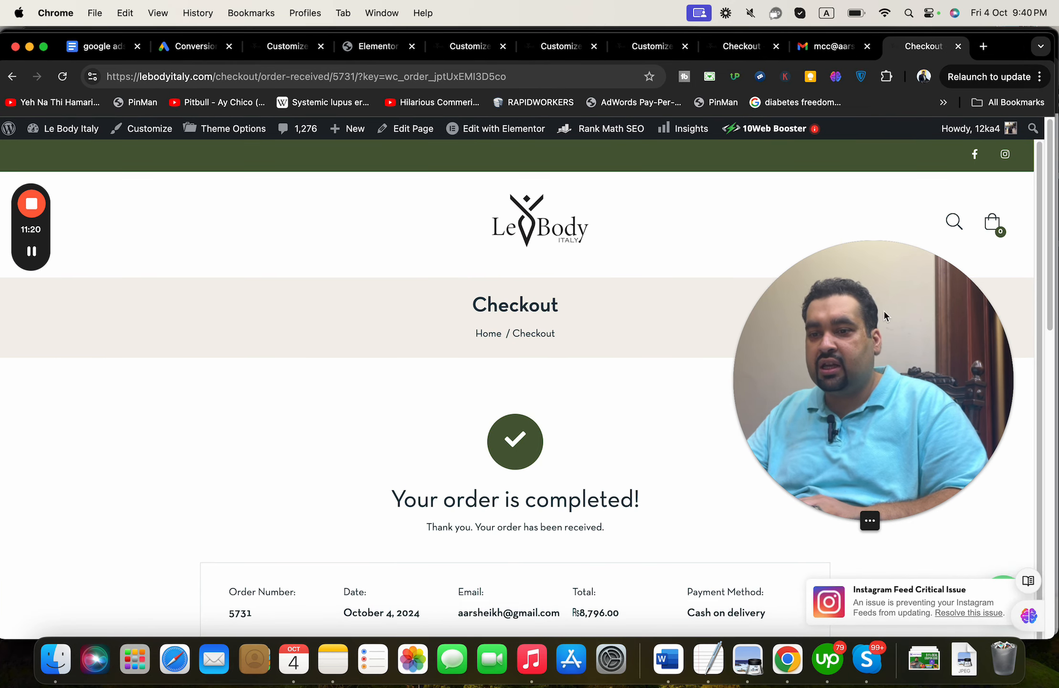
- Open Chrome DevTools on the checkout page
drag(867, 368, 654, 317)
click(1040, 76)
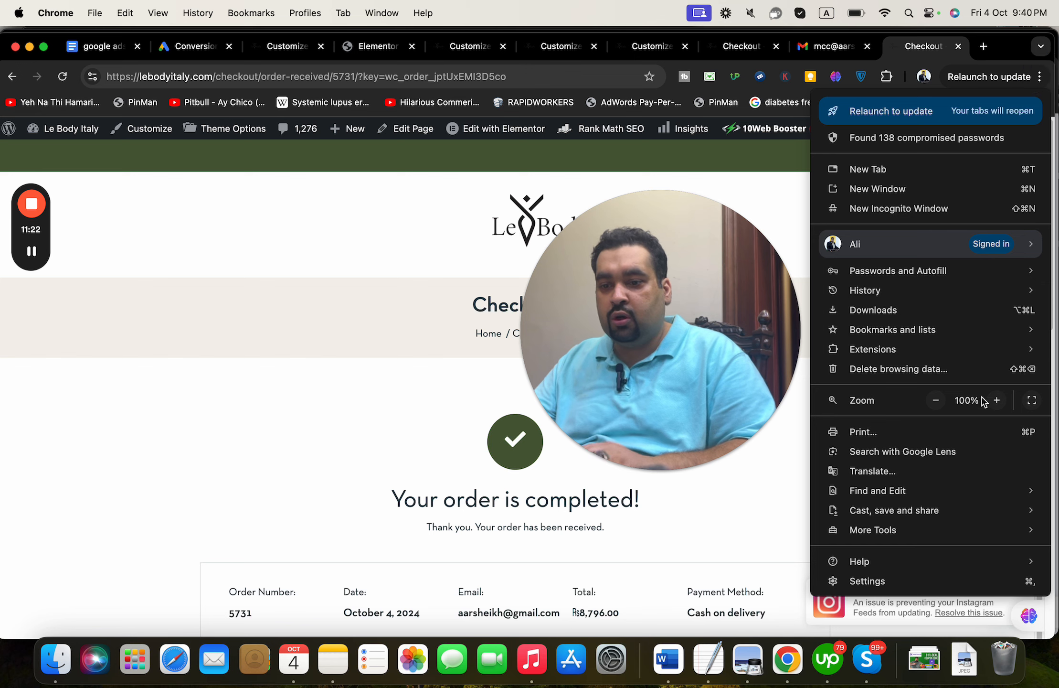
mouse_move(945, 540)
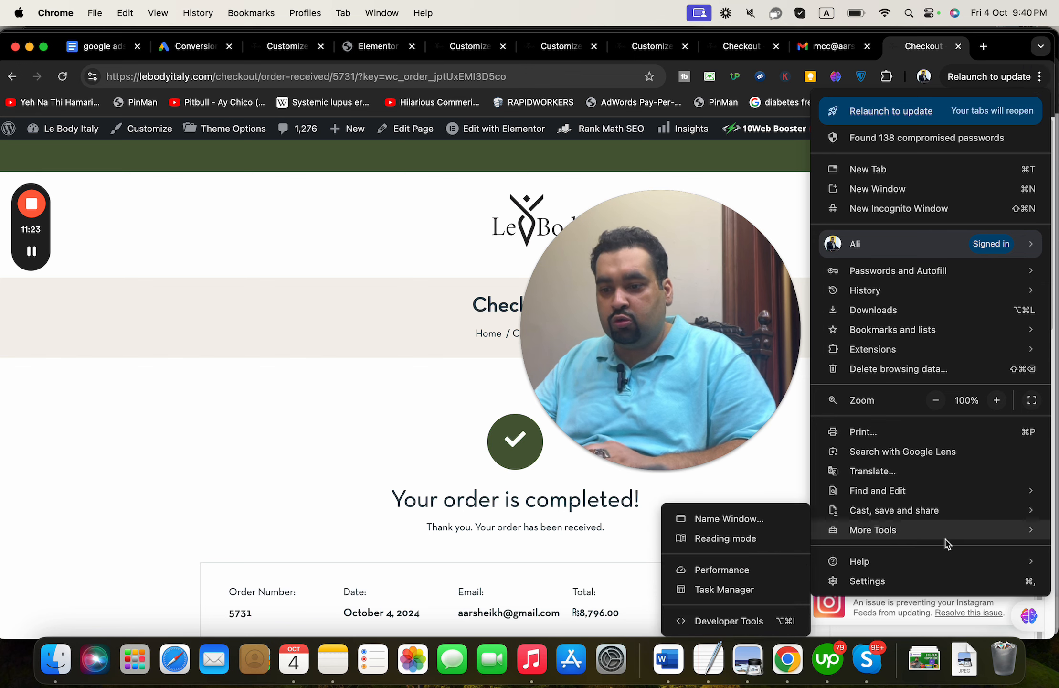
click(764, 617)
drag(799, 381, 163, 539)
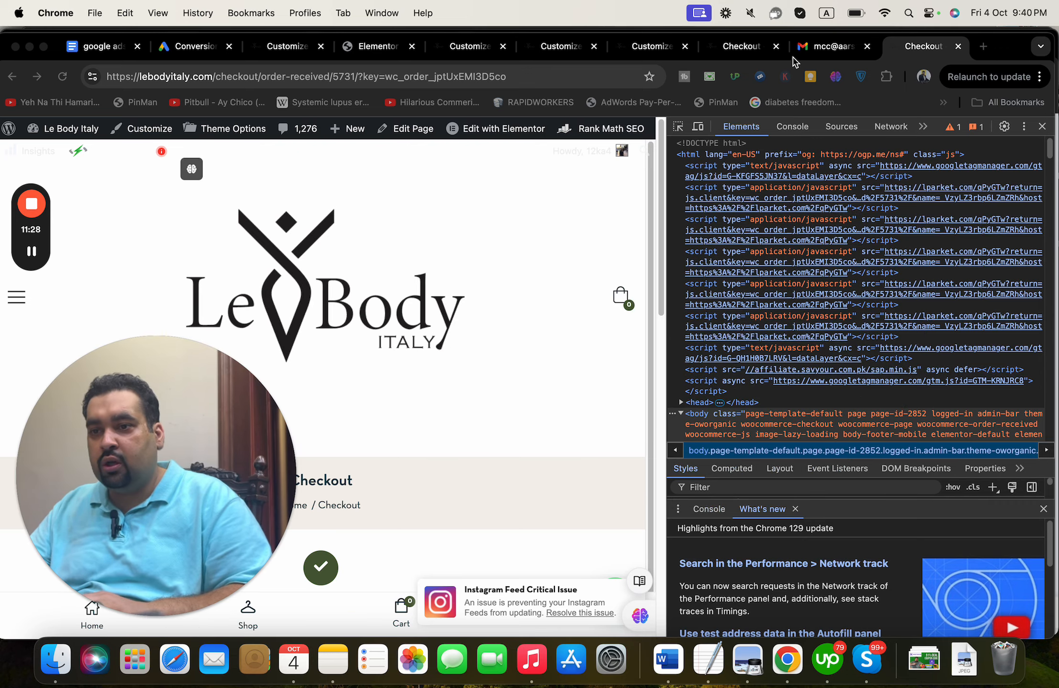
- Search the page sources for the copied Google tag comment, then close DevTools and open the homepage
click(828, 57)
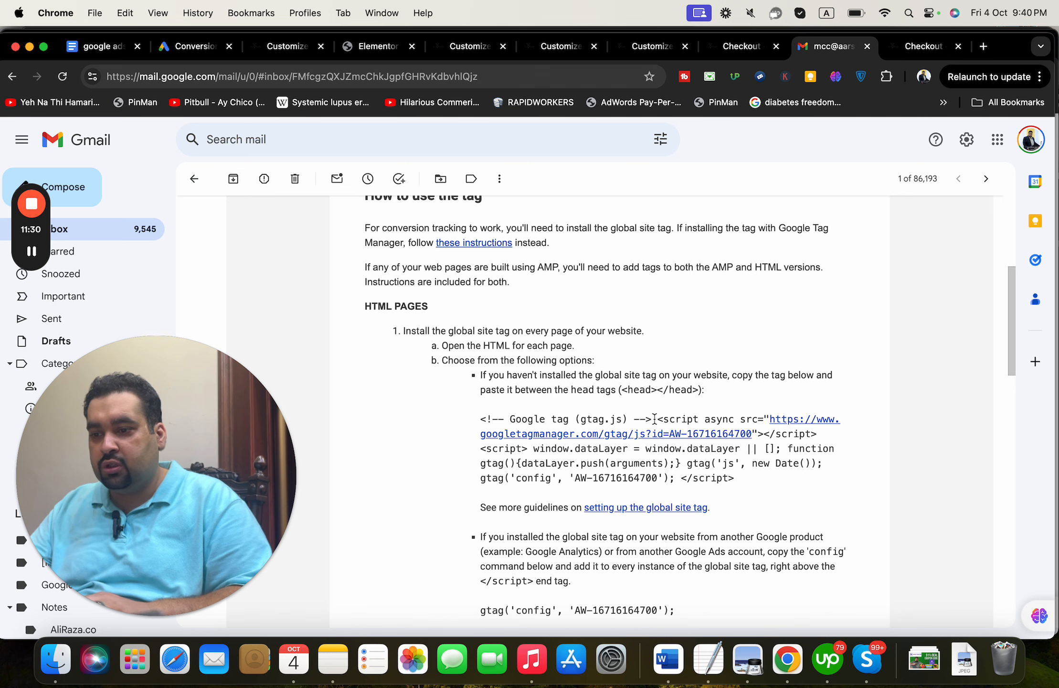
drag(654, 418, 479, 420)
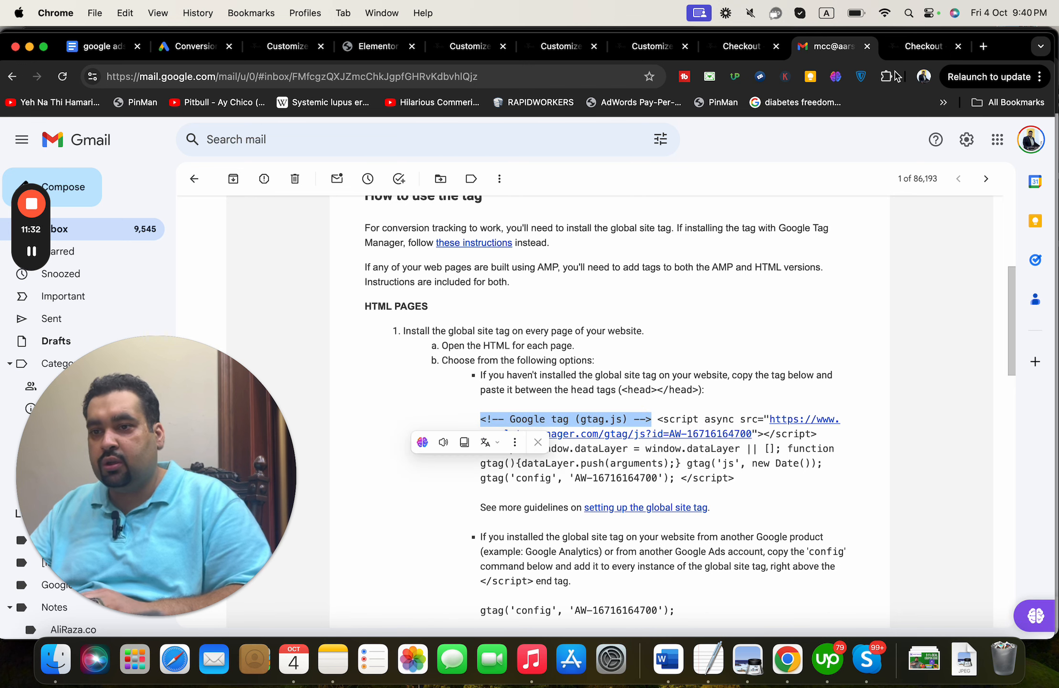
click(907, 47)
key(super+f)
key(super+v)
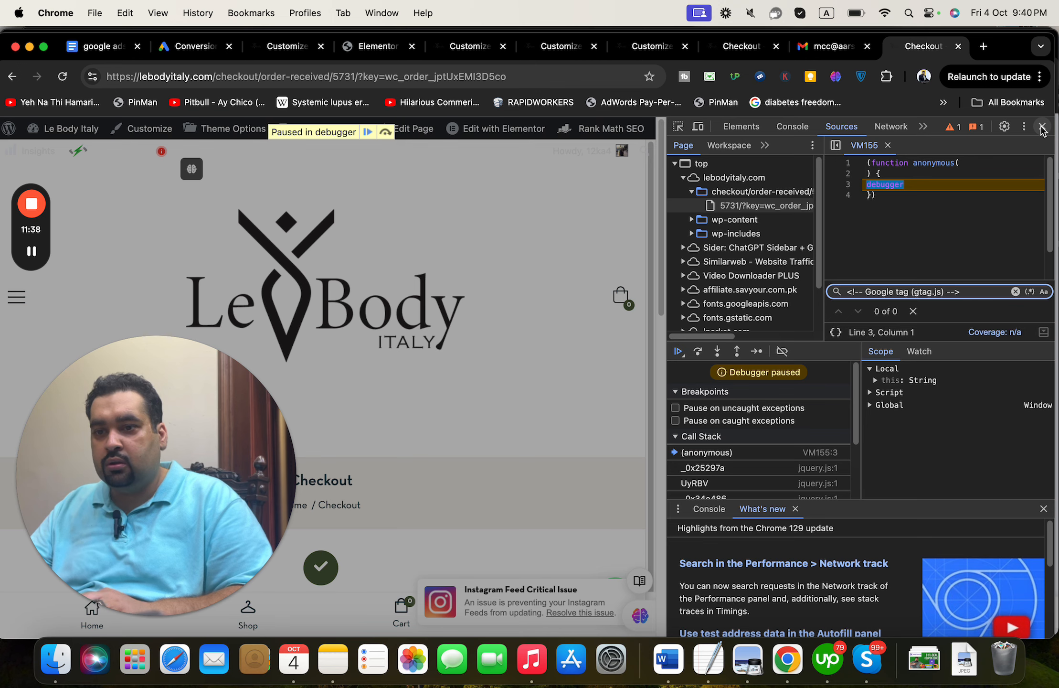
click(1042, 126)
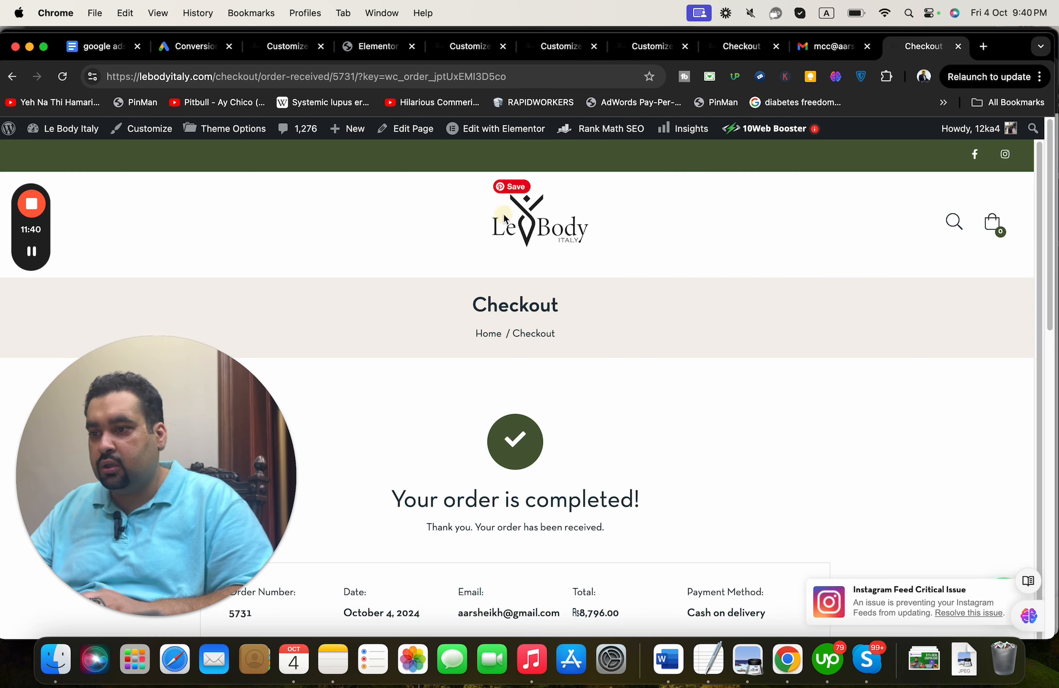
click(519, 239)
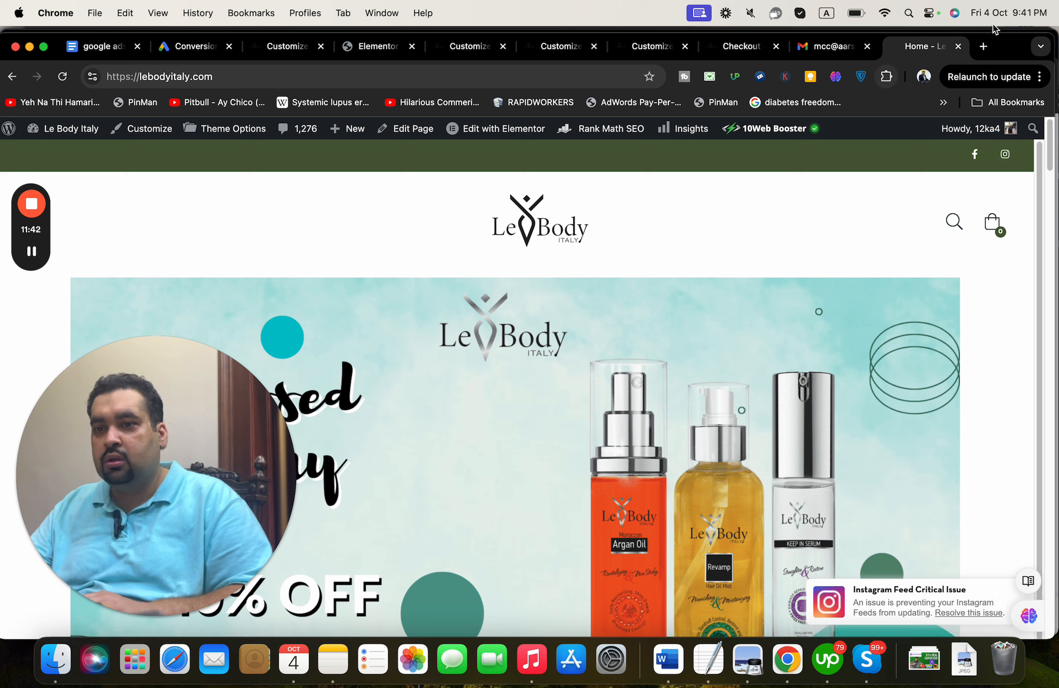
click(1039, 76)
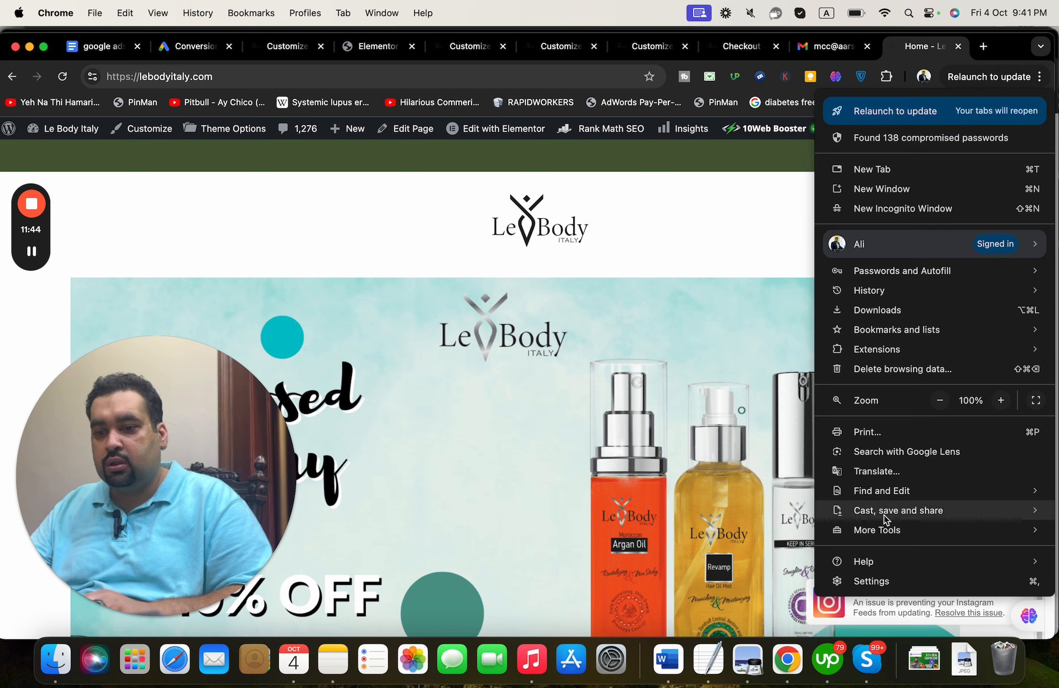
mouse_move(888, 535)
click(763, 619)
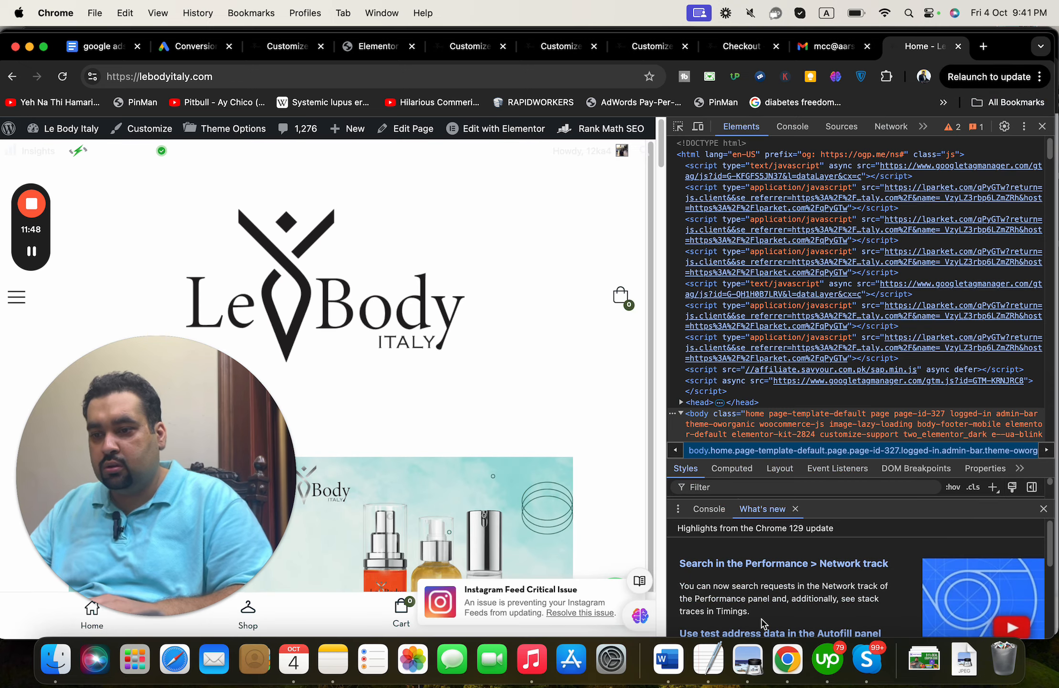
key(super+f)
key(super+v)
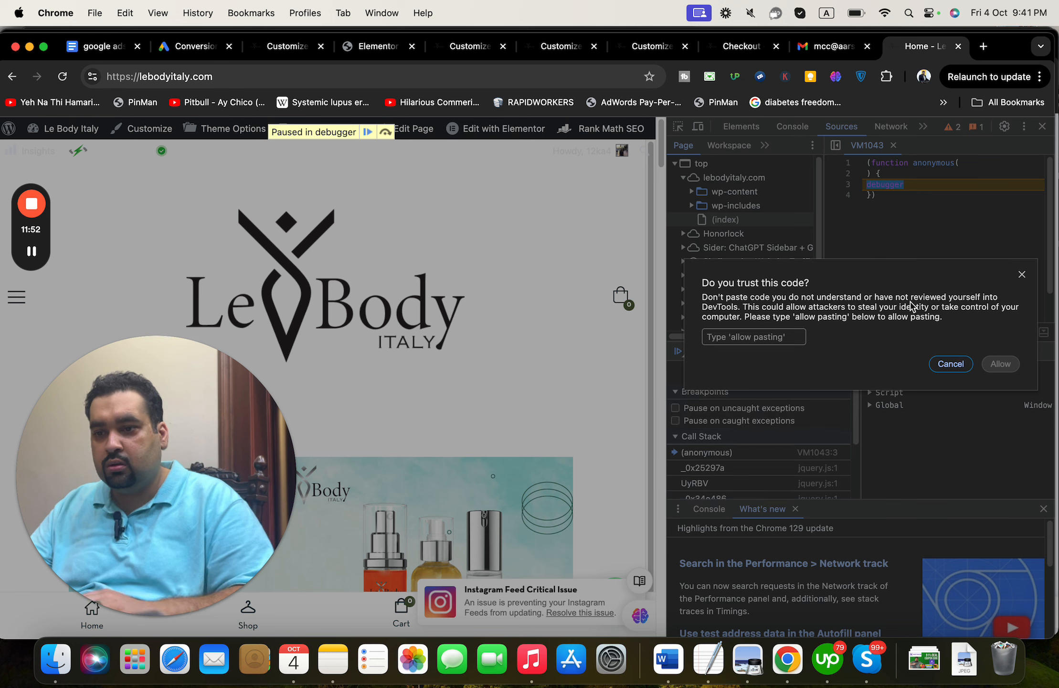
text(allow pasting)
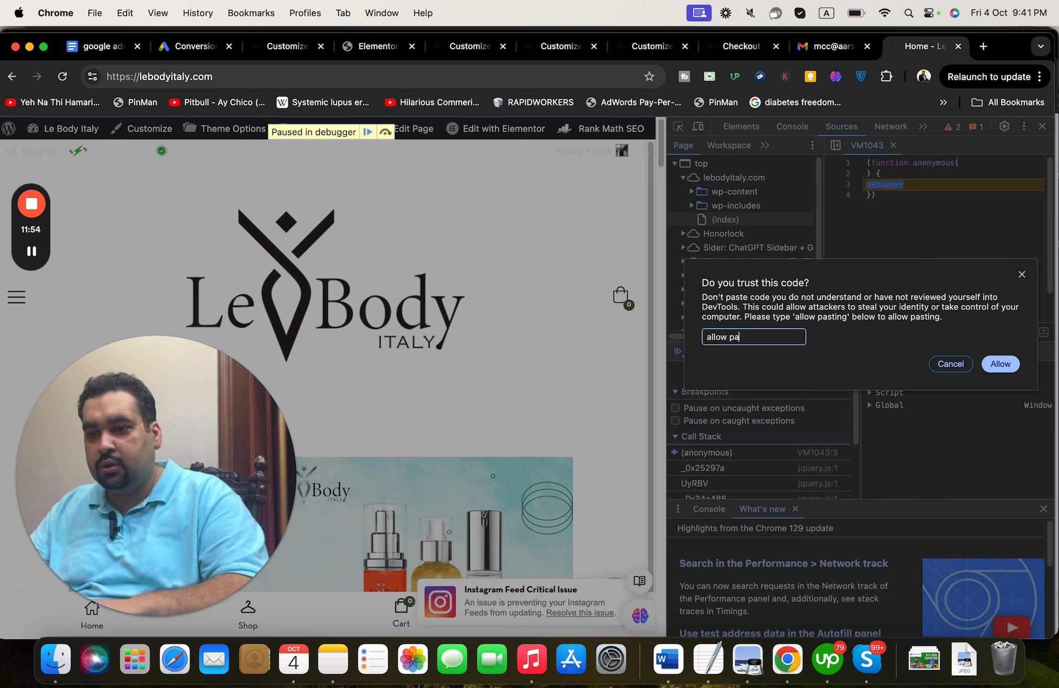
click(999, 364)
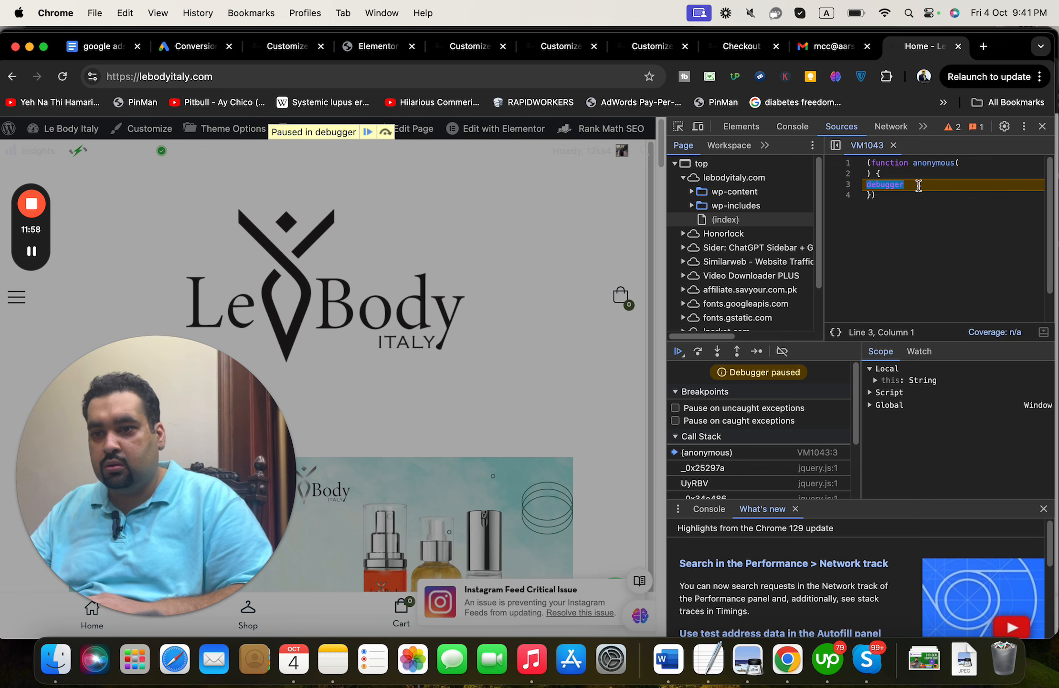
key(super+a)
click(1043, 125)
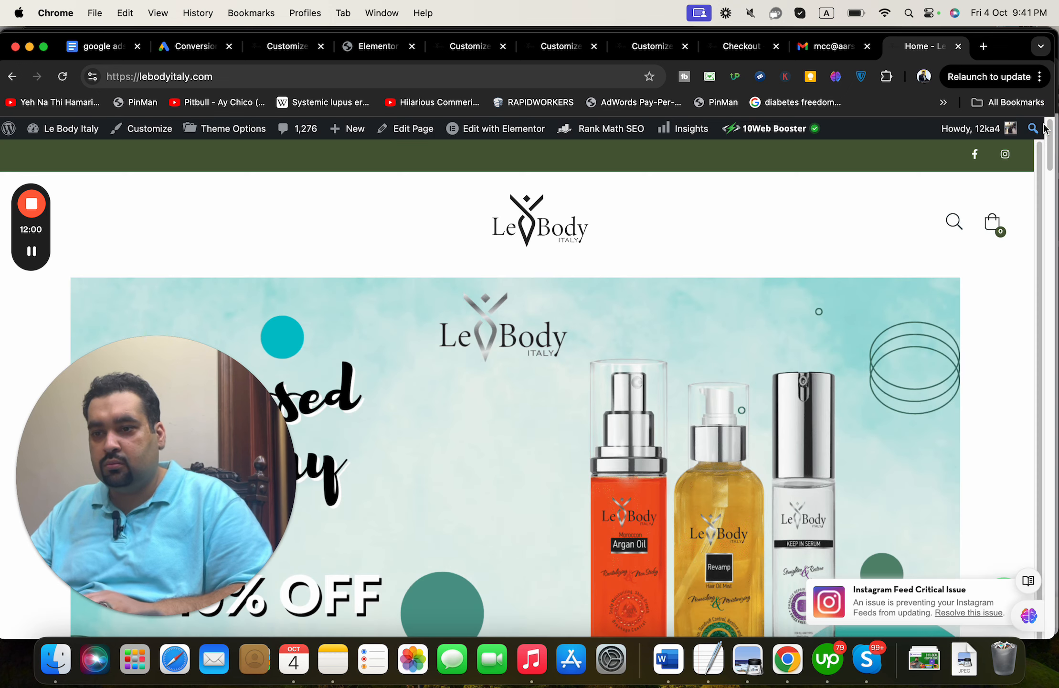
click(1040, 79)
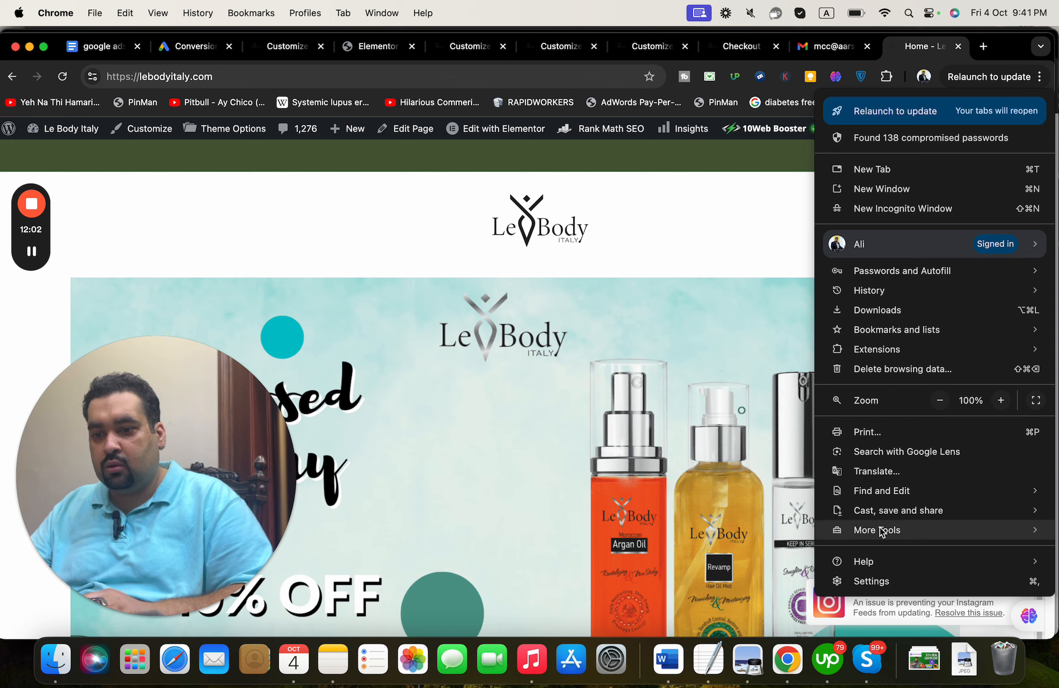
mouse_move(876, 529)
click(733, 620)
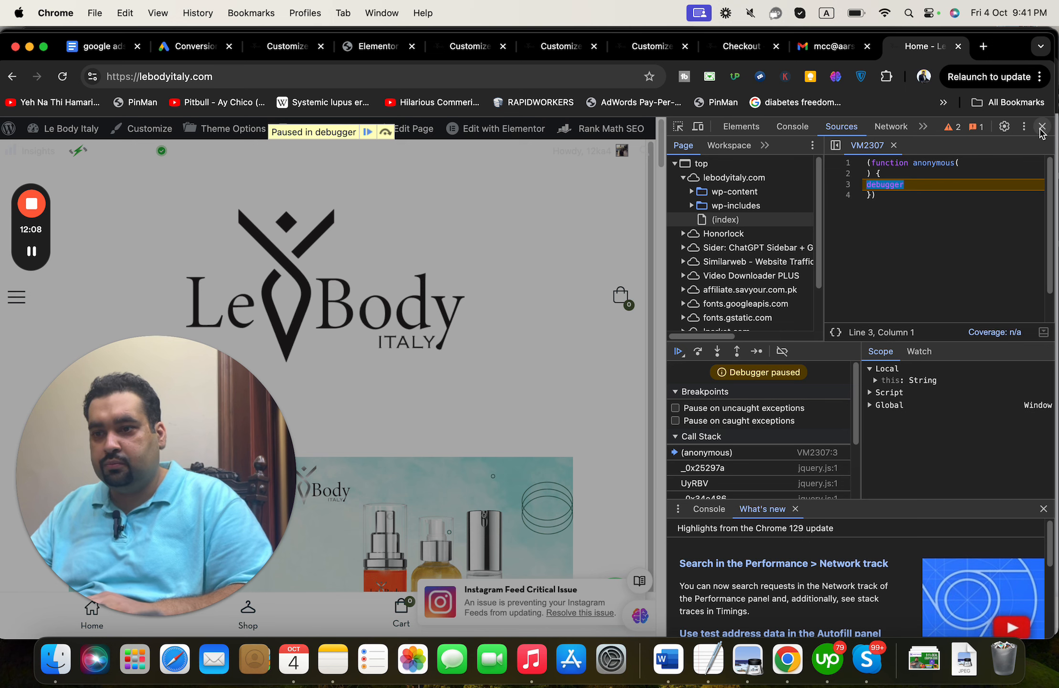
click(1040, 127)
key(super+f)
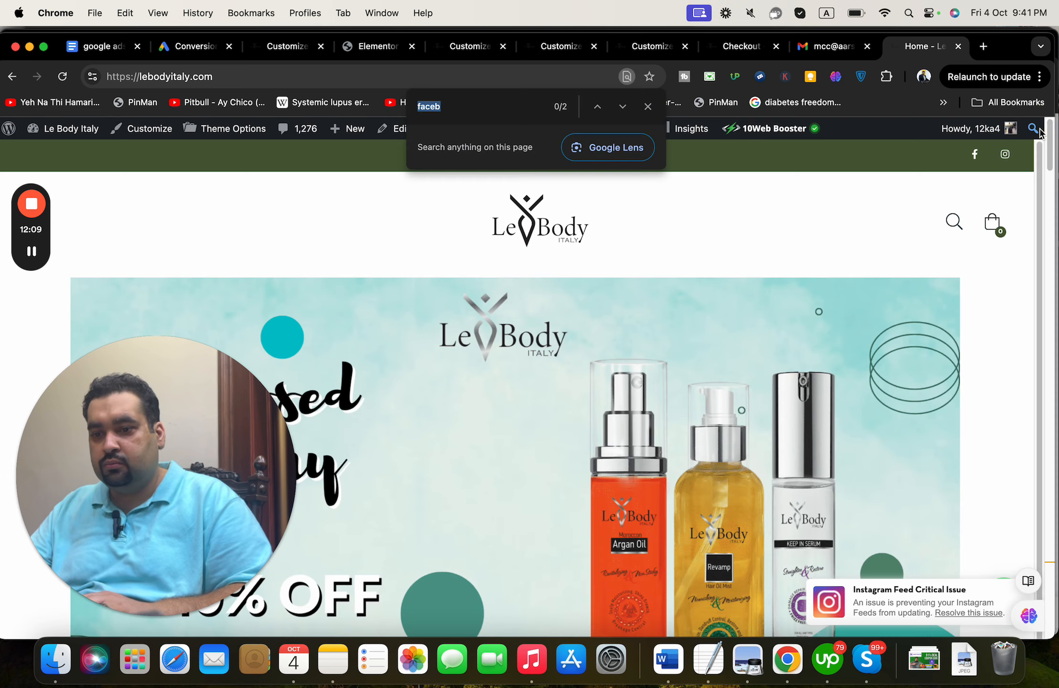
click(1040, 77)
mouse_move(851, 534)
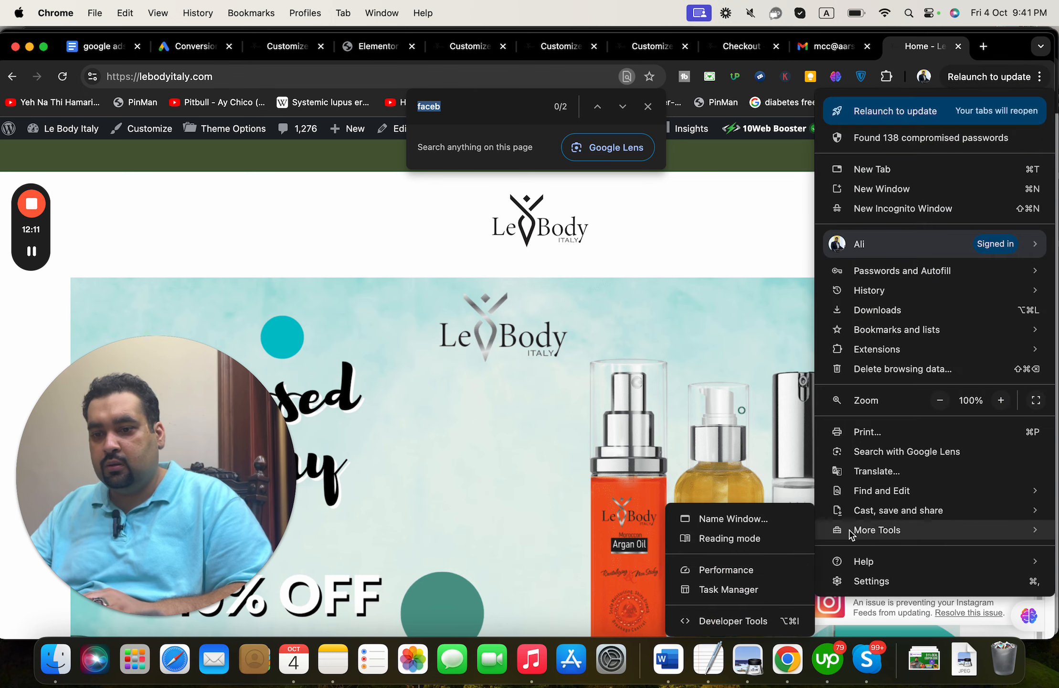
click(736, 622)
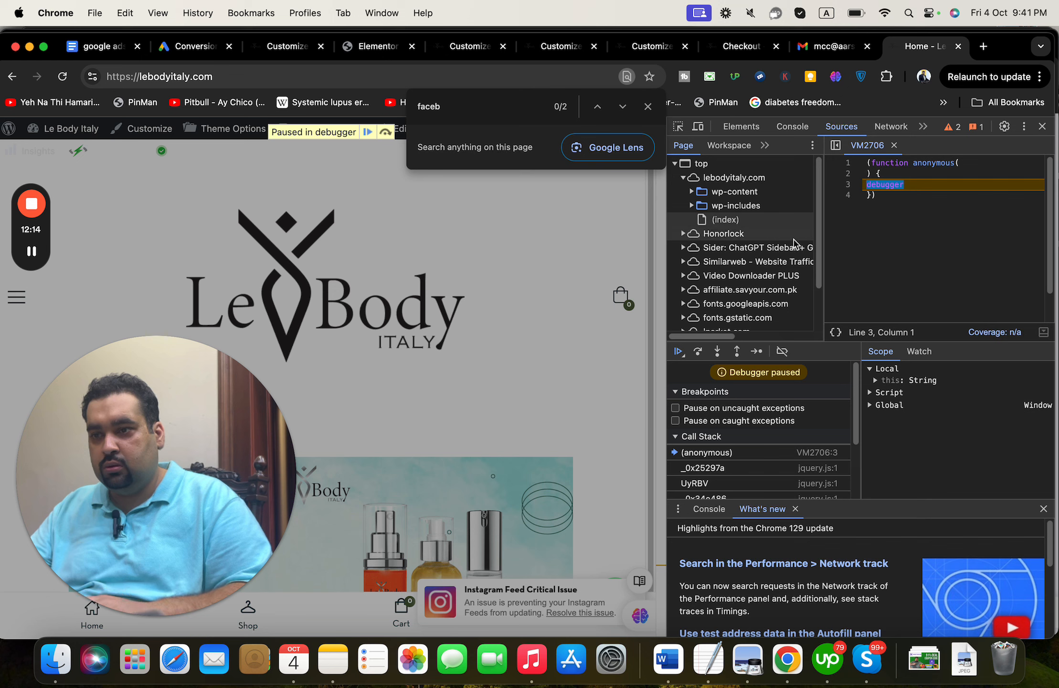
click(648, 106)
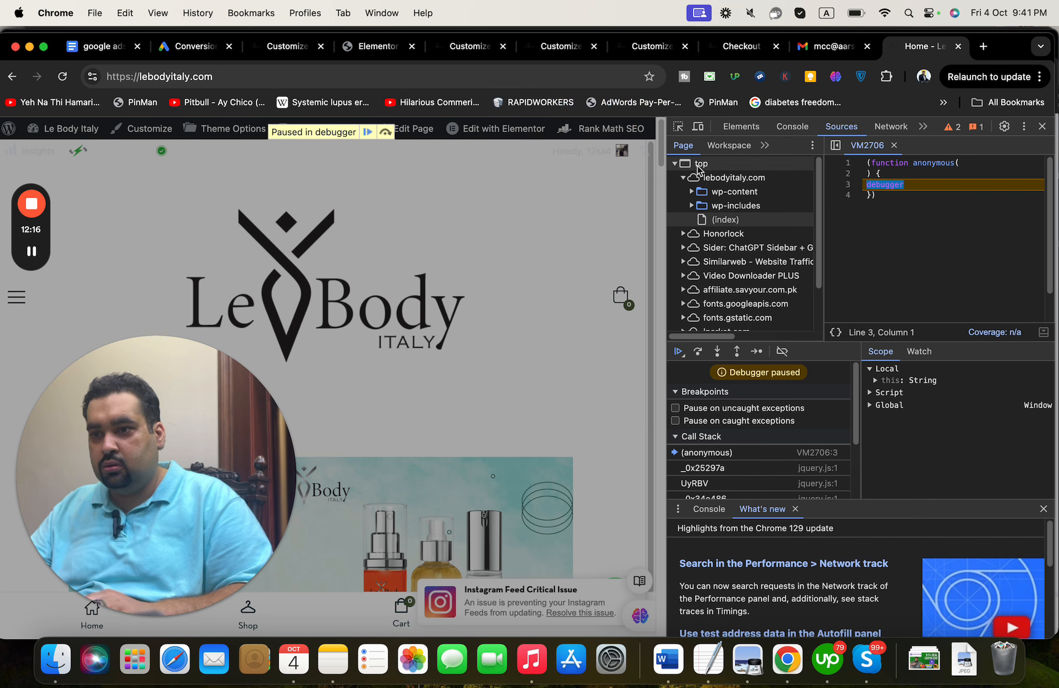
click(726, 179)
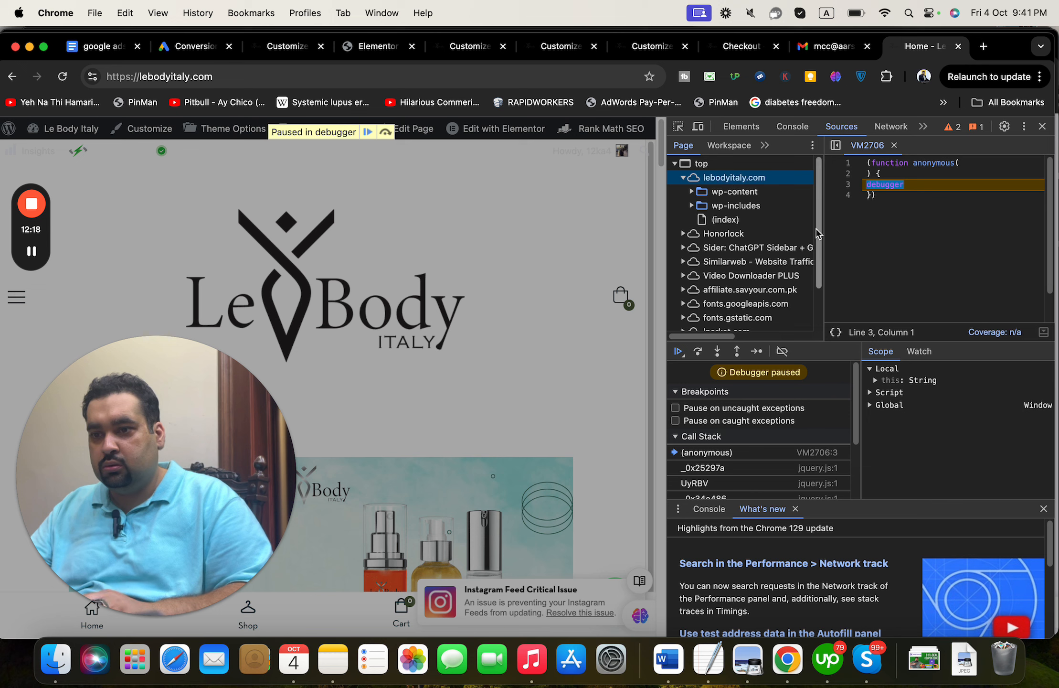
drag(818, 224, 823, 306)
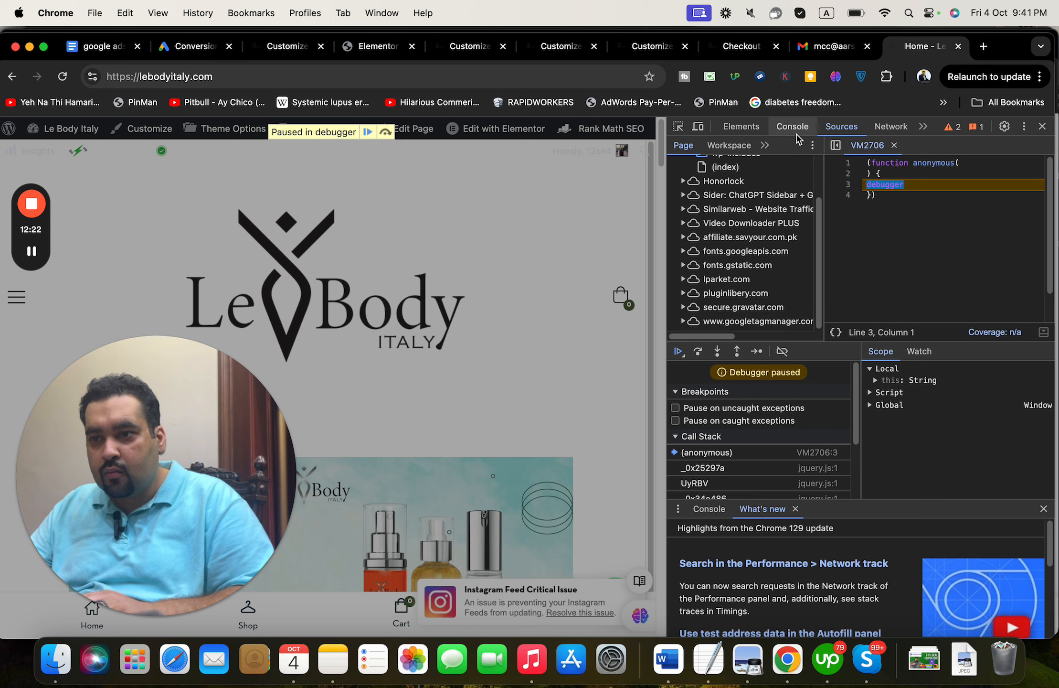
click(729, 145)
click(683, 145)
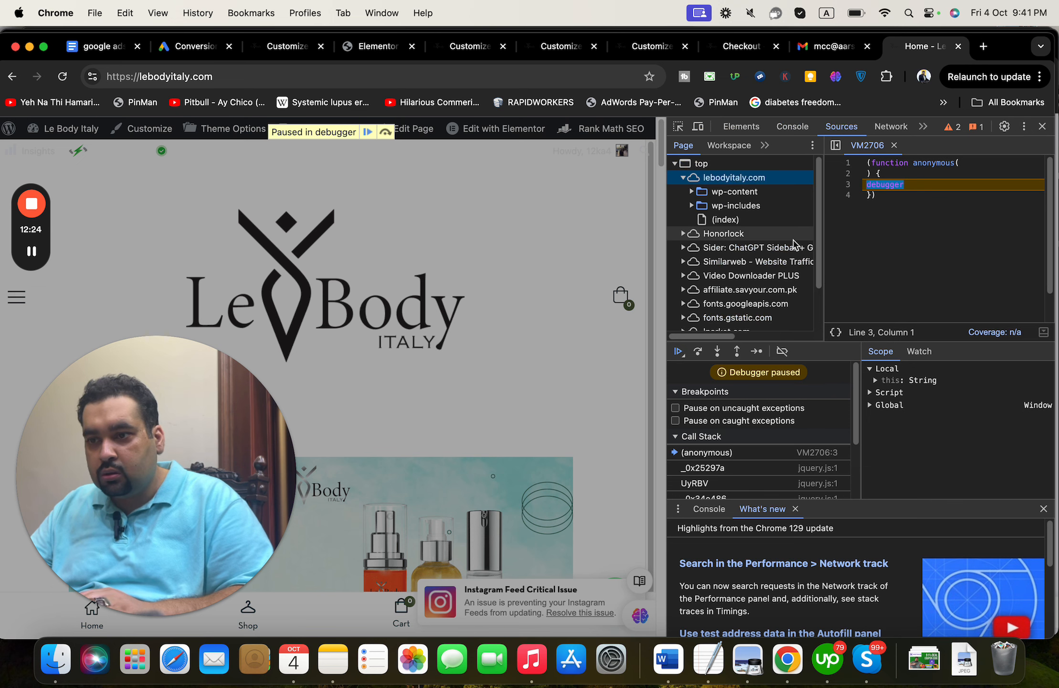
drag(819, 261, 815, 184)
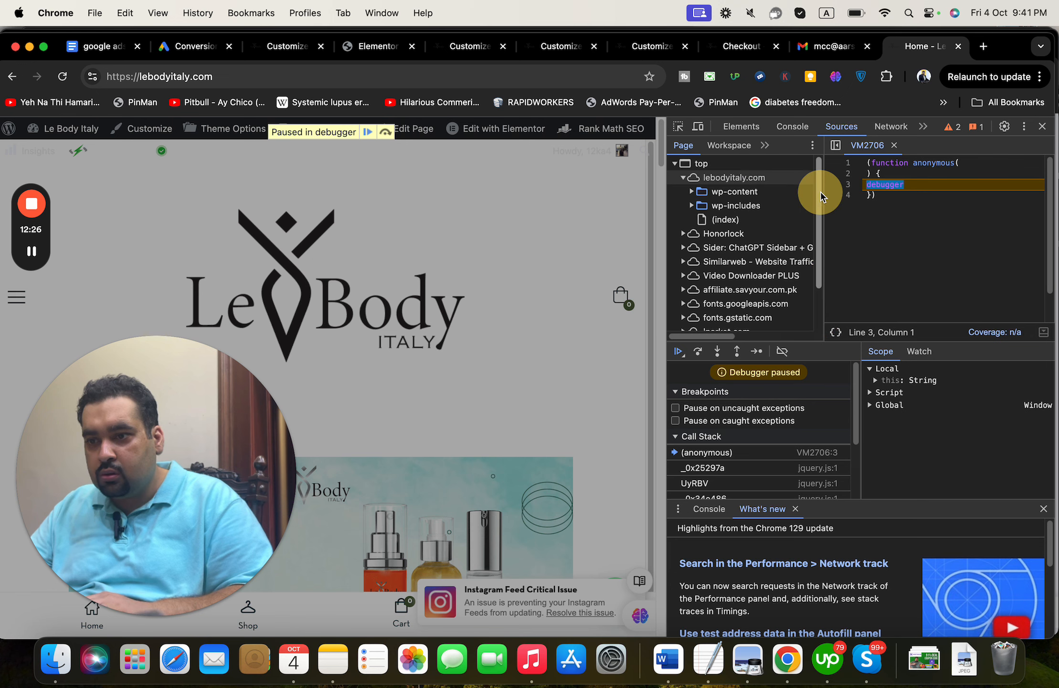
click(697, 163)
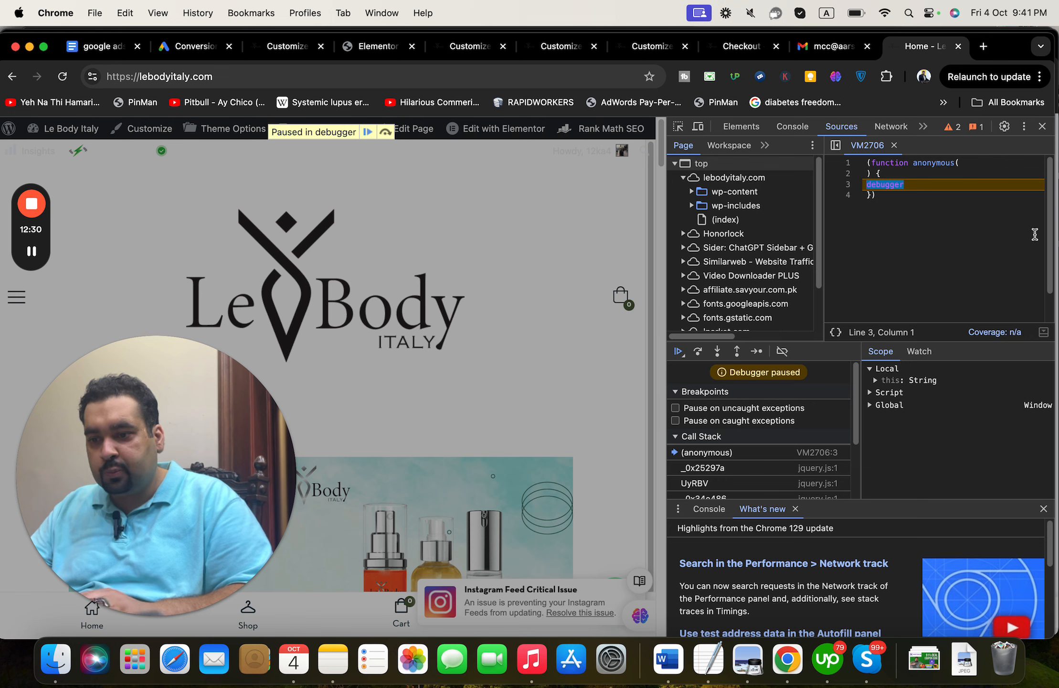
click(1043, 126)
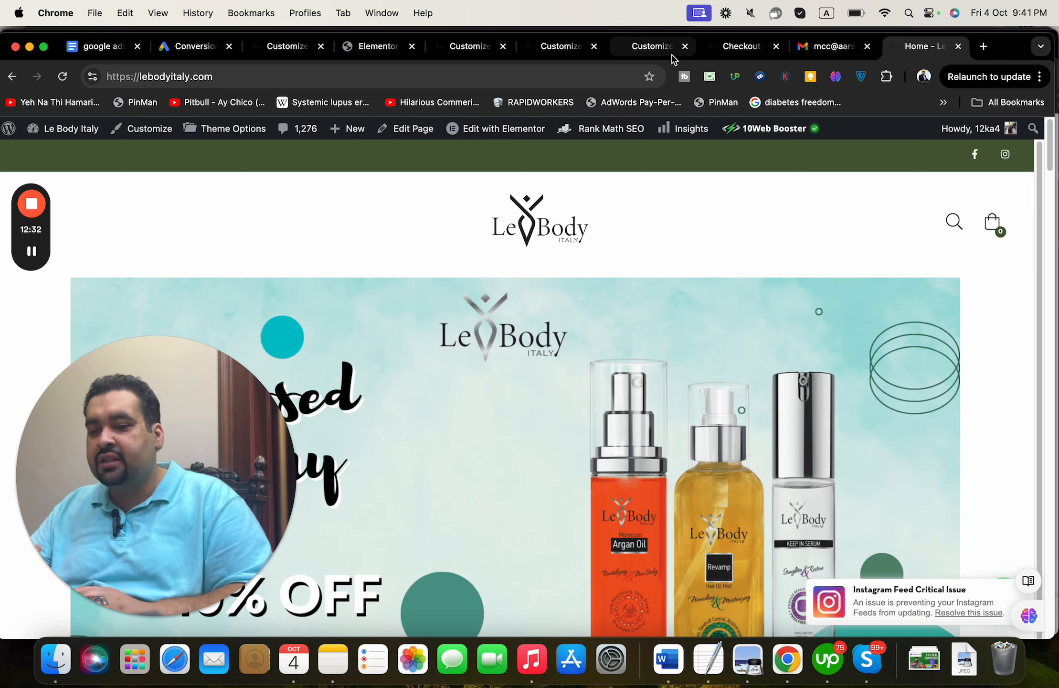
- Reload the Google Ads conversion actions page and troubleshoot the Inactive Purchase action with Tag Assistant
click(203, 54)
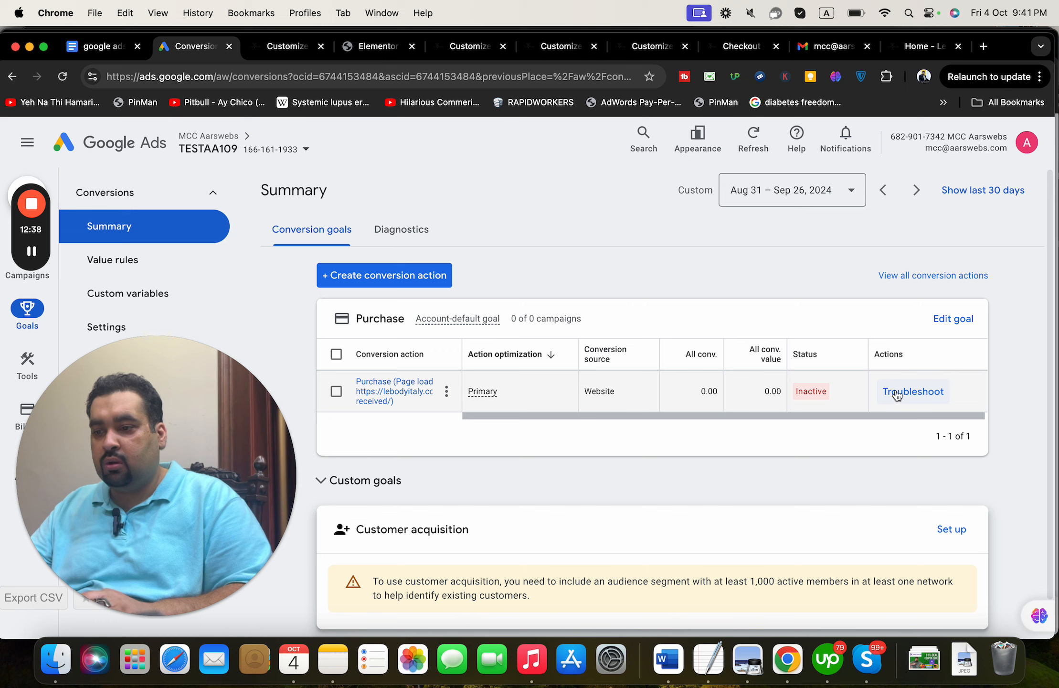
click(432, 79)
key(Return)
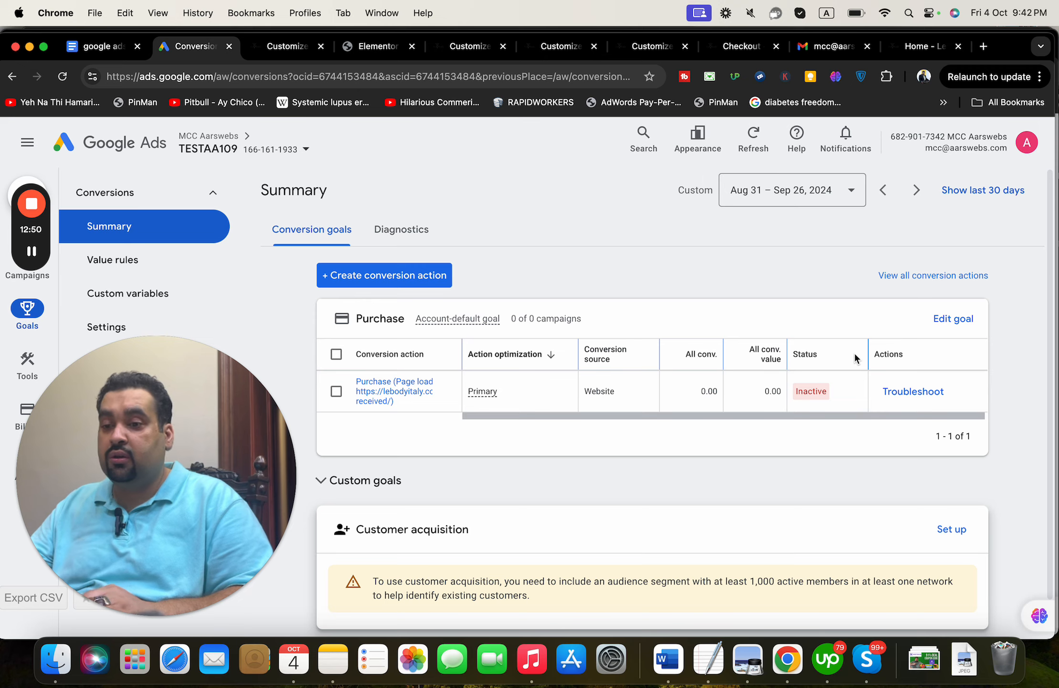
click(901, 393)
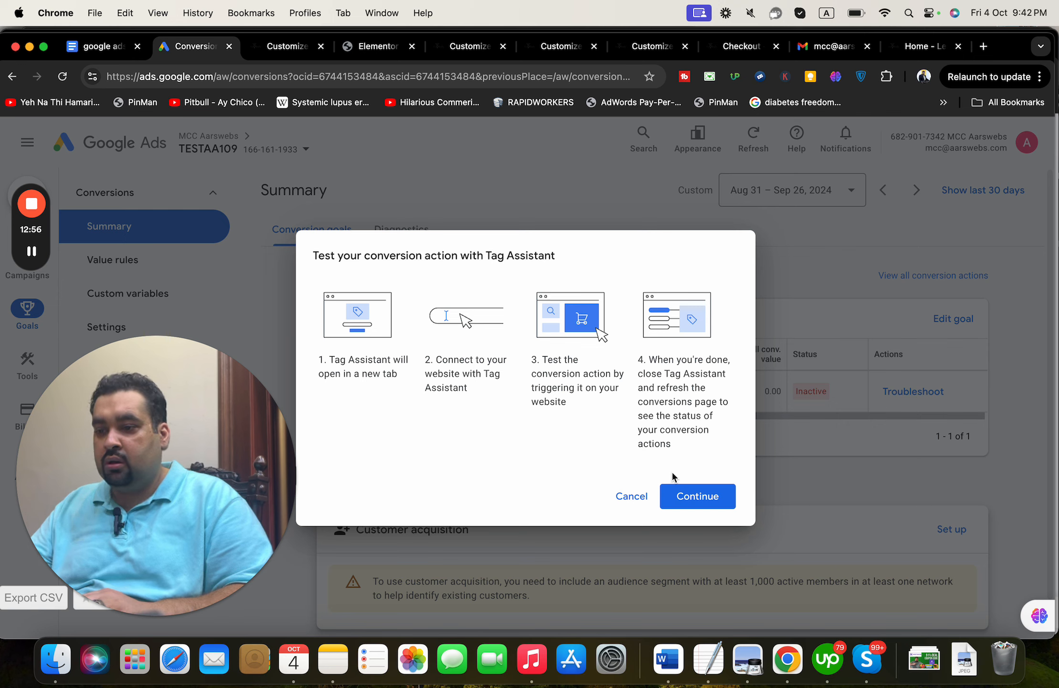
click(690, 498)
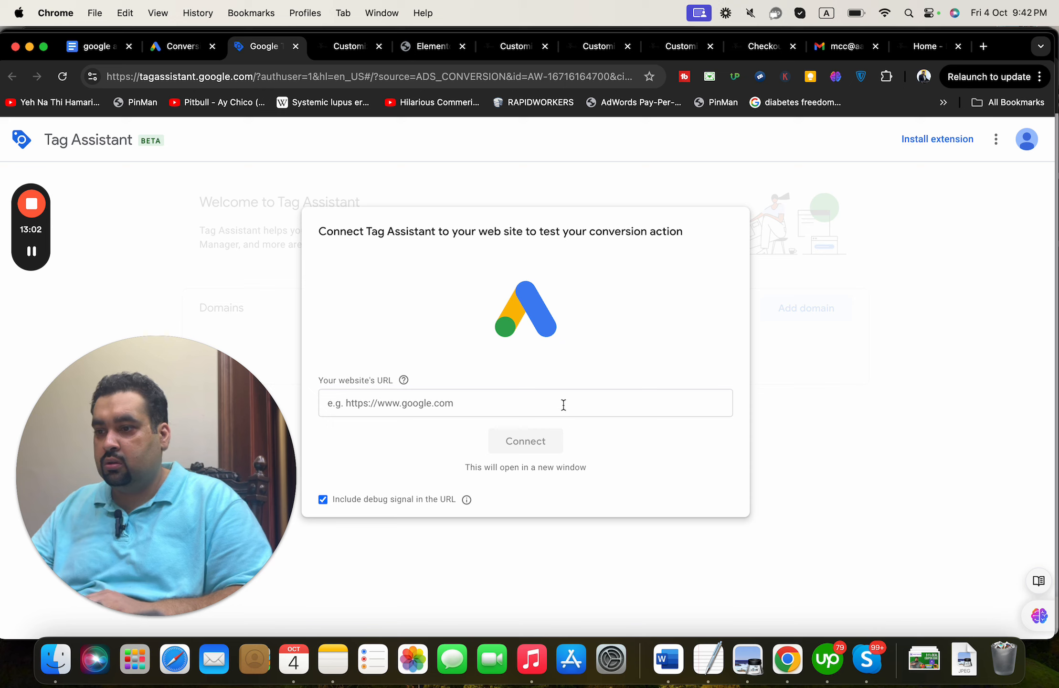
click(564, 404)
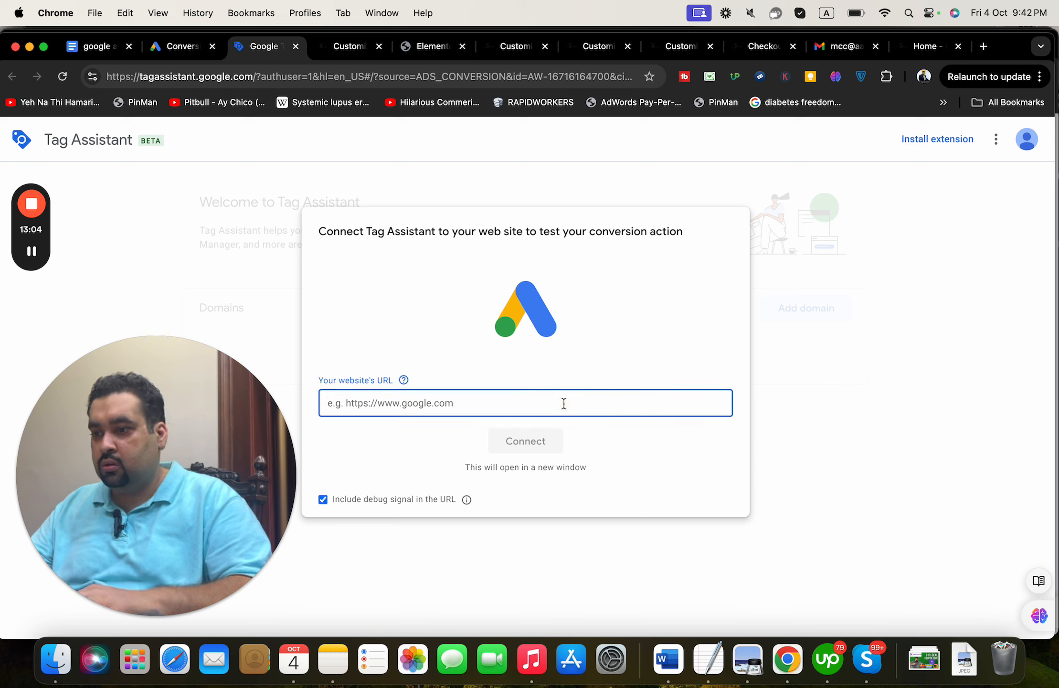
text(http)
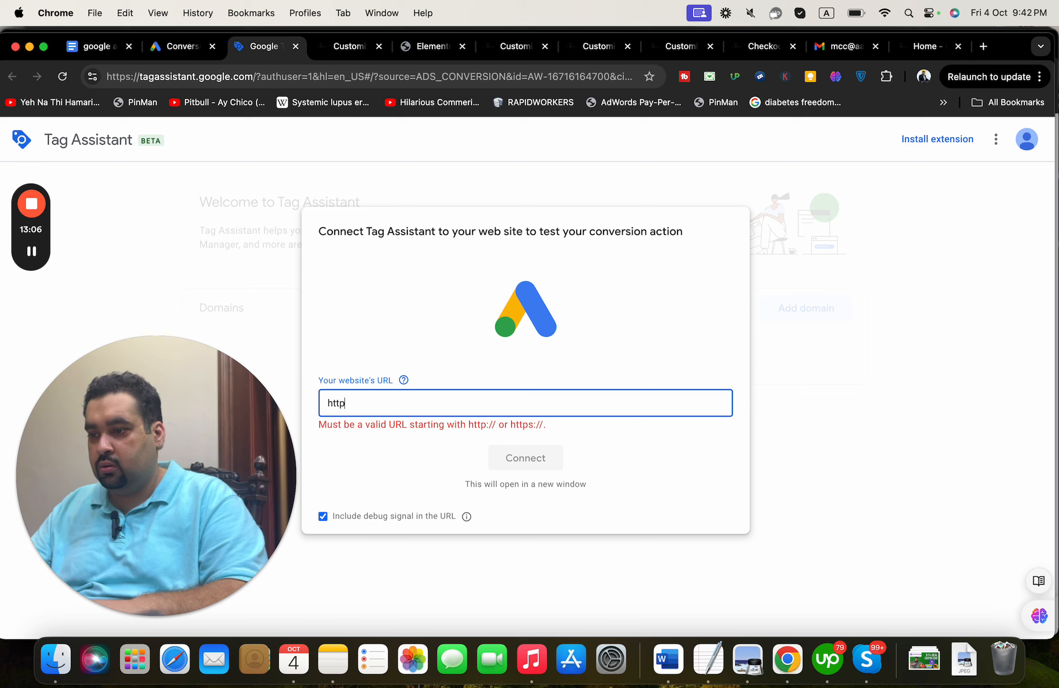
text(s://le)
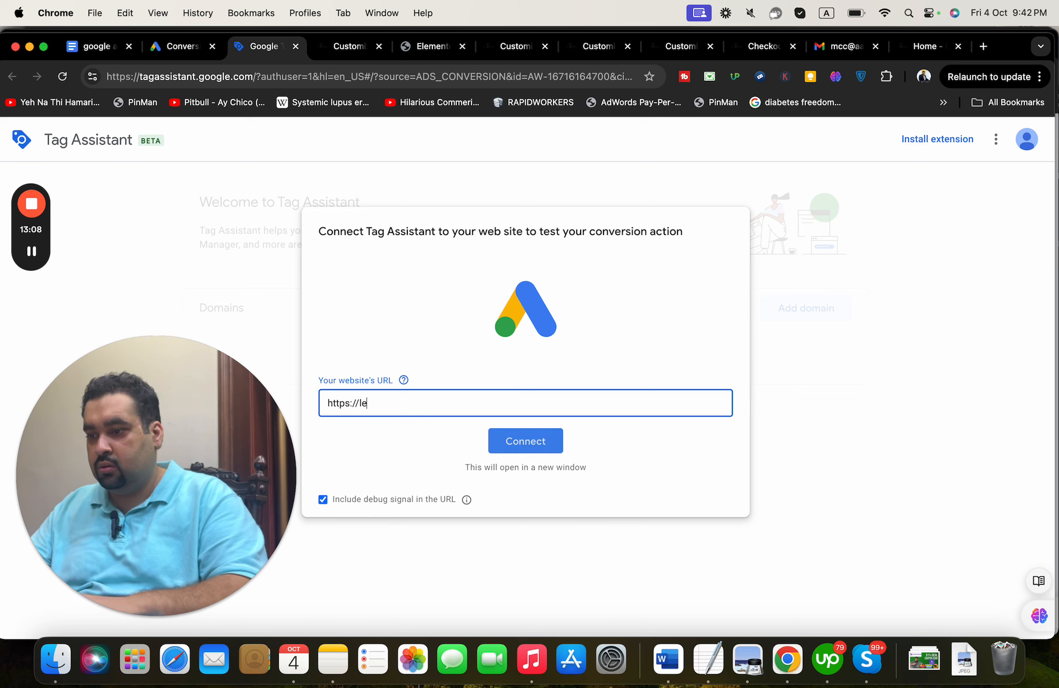
text(bodyitaly)
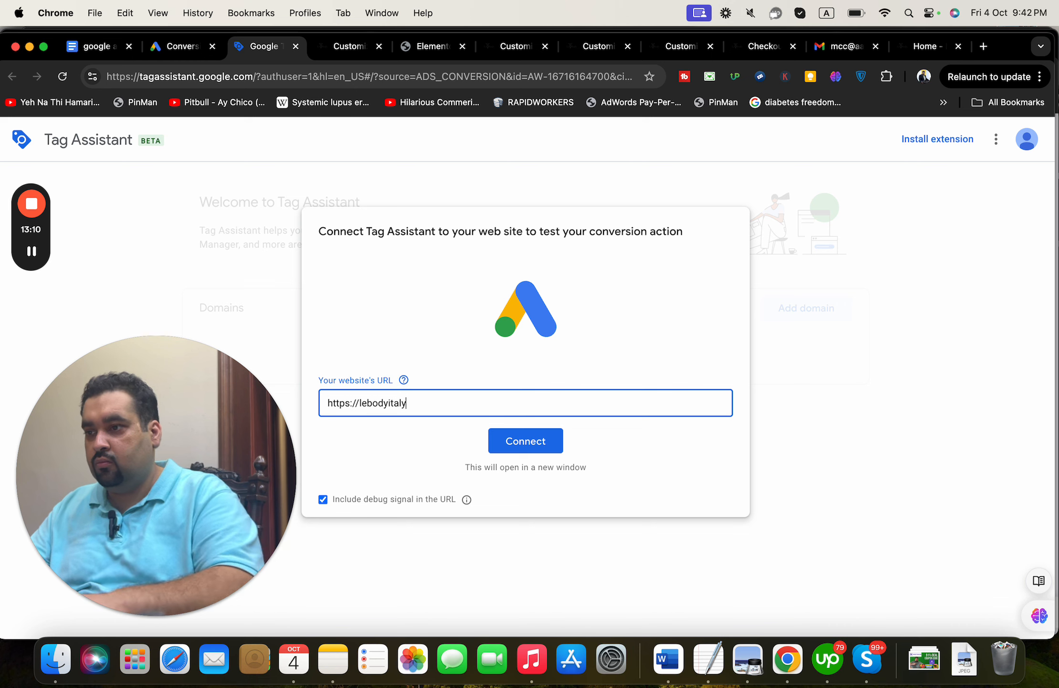
click(310, 46)
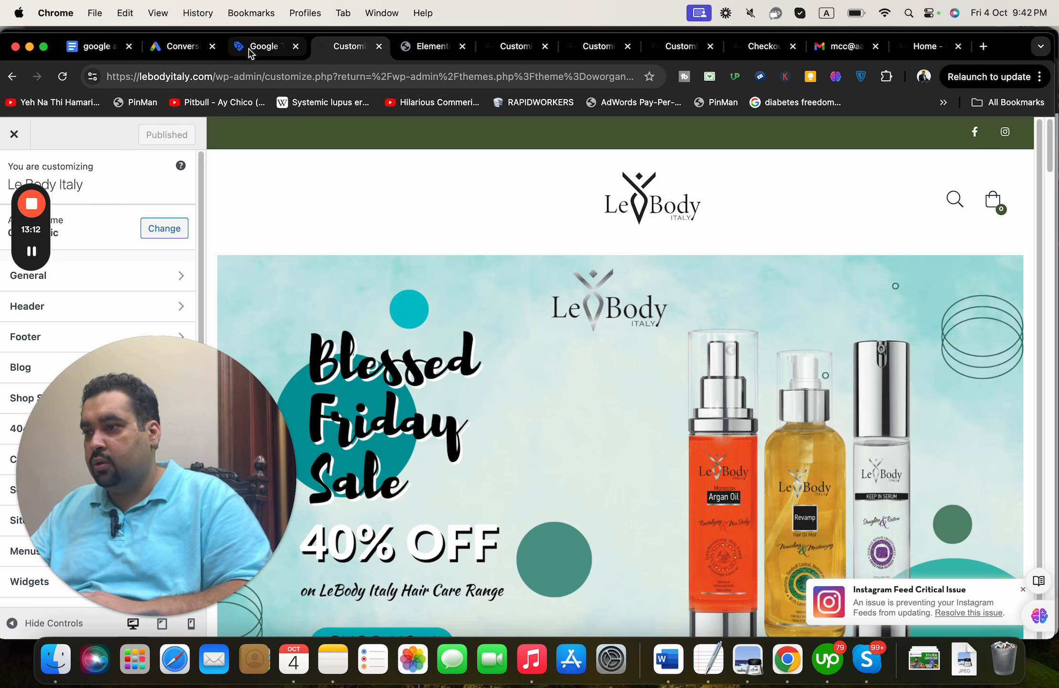
click(265, 47)
text(.com)
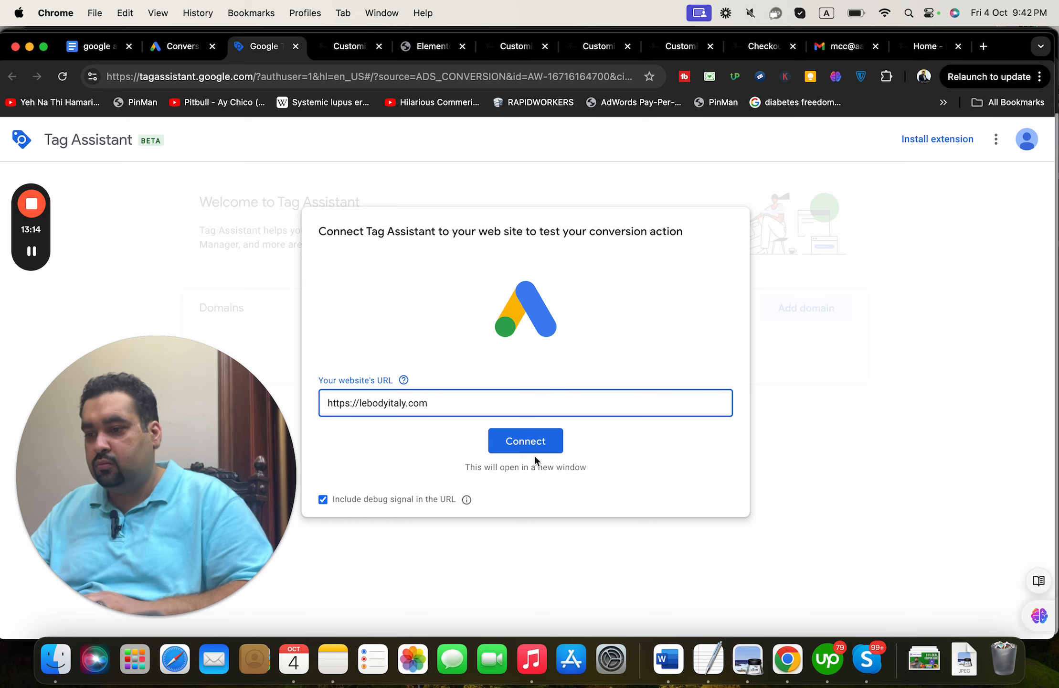
click(527, 438)
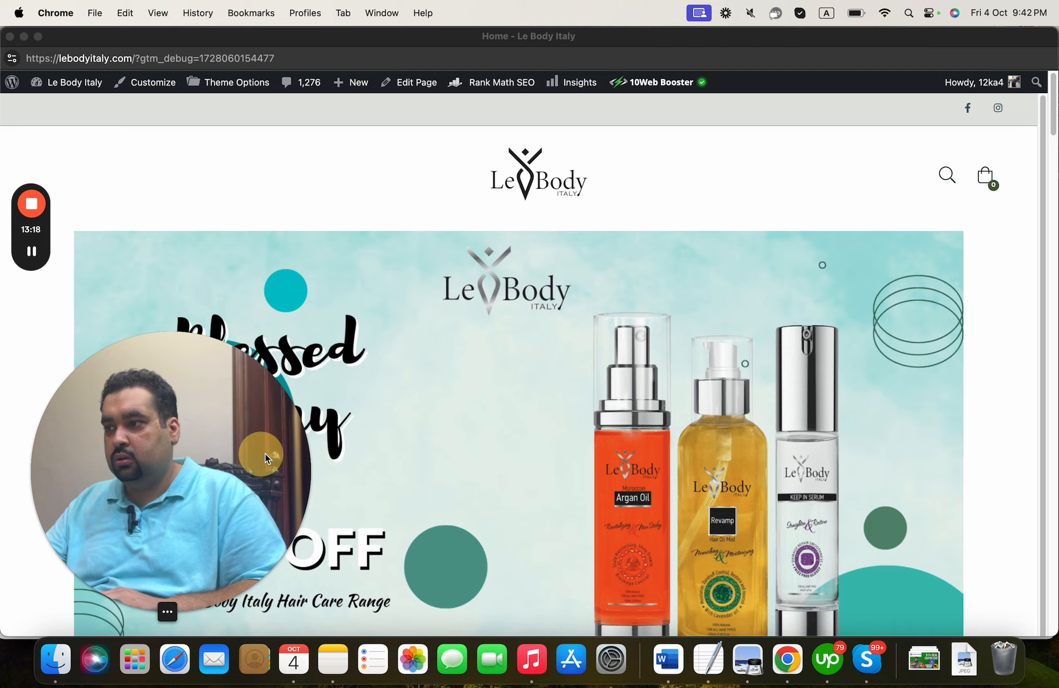
- Close the redirected 403 access-denied window and dismiss the Connected dialog to see the summary
drag(265, 458, 974, 257)
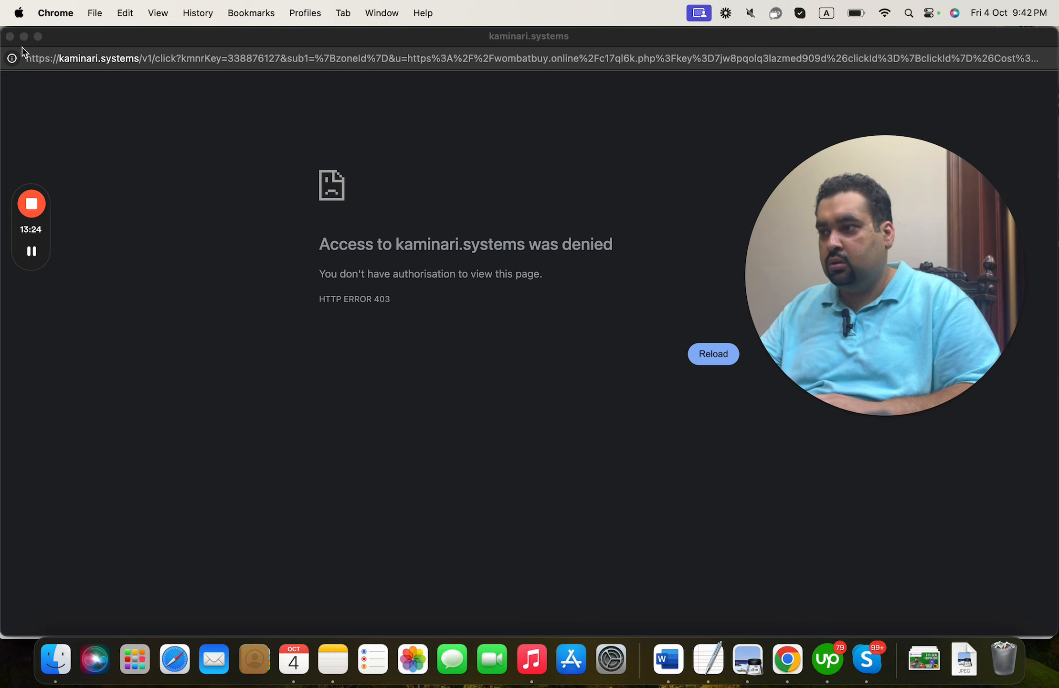
click(10, 36)
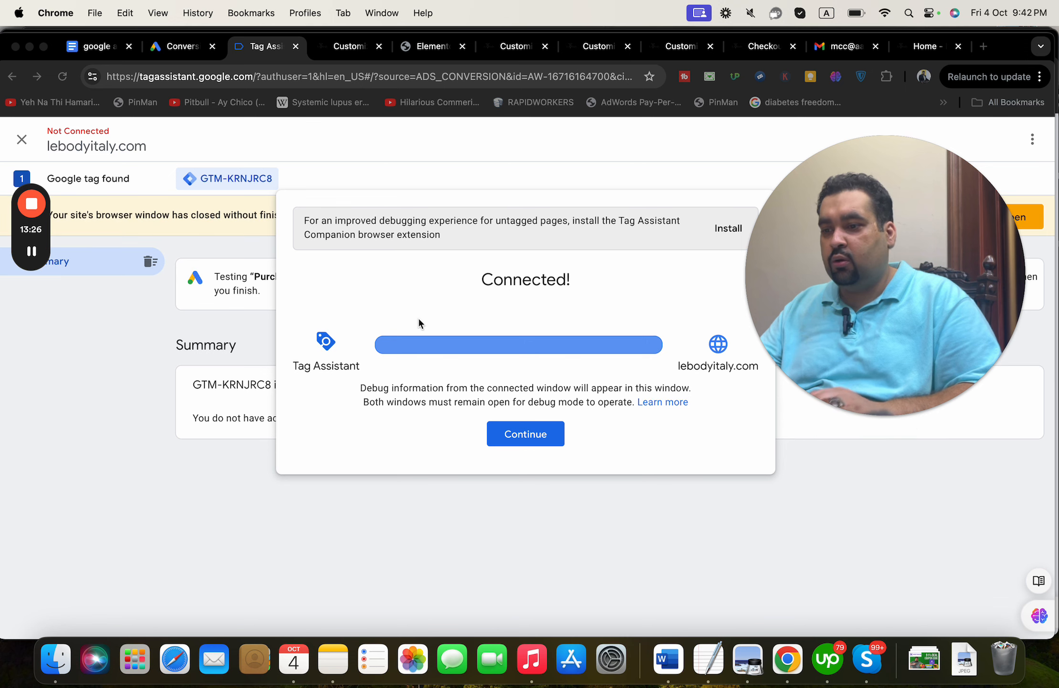
click(518, 438)
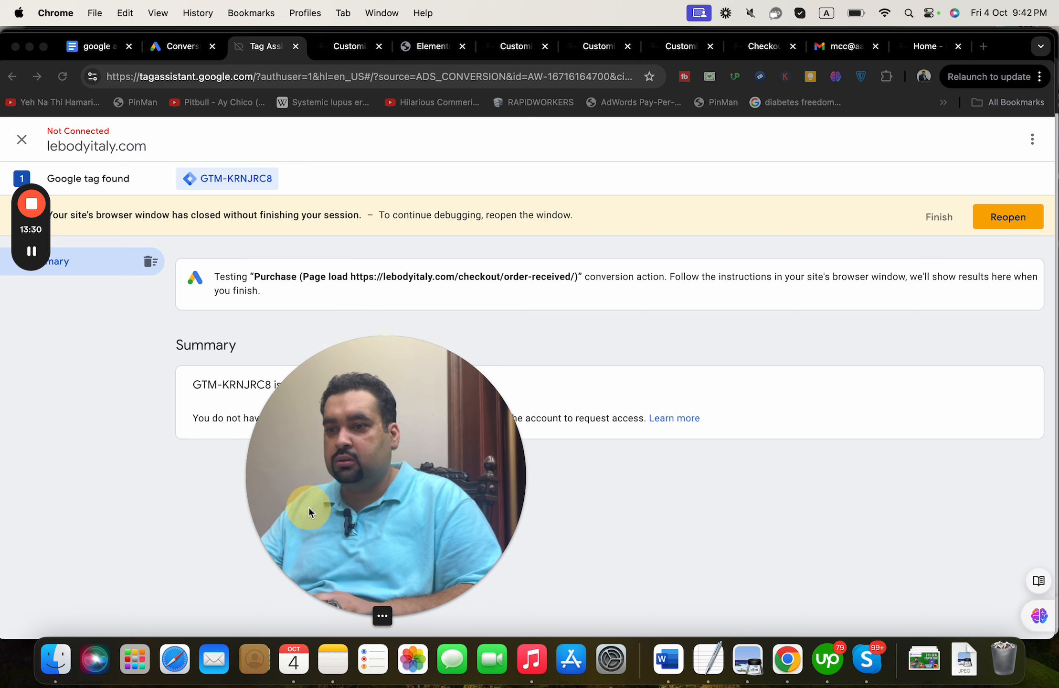
- Reopen the site in a debug window and add Moroccan Argan oil to the cart
click(1009, 221)
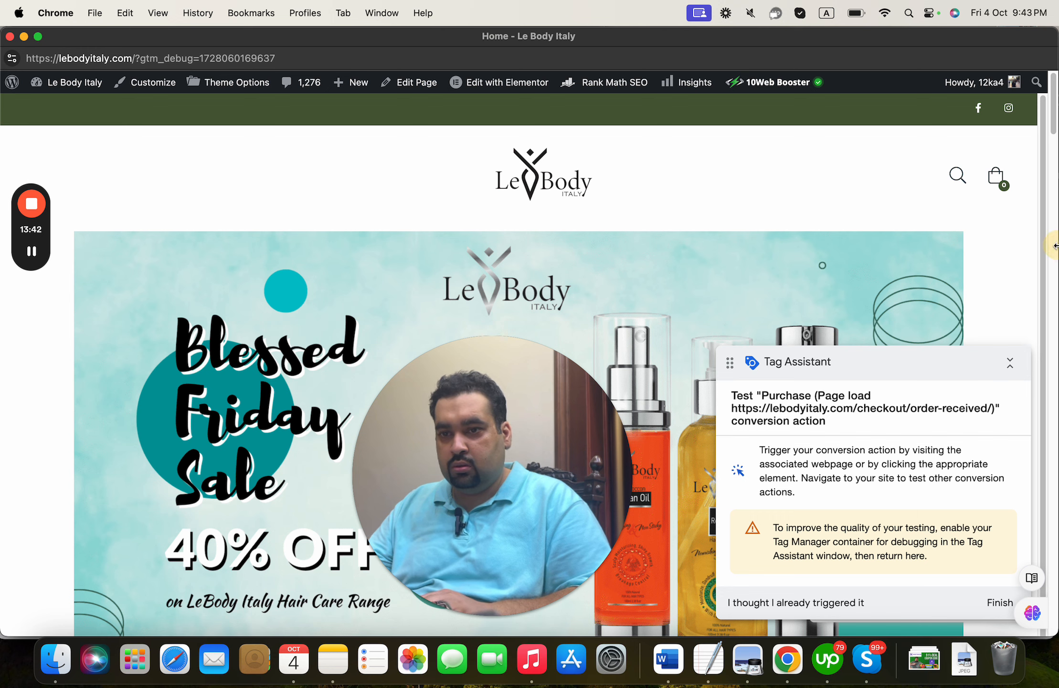
drag(1046, 155, 1022, 375)
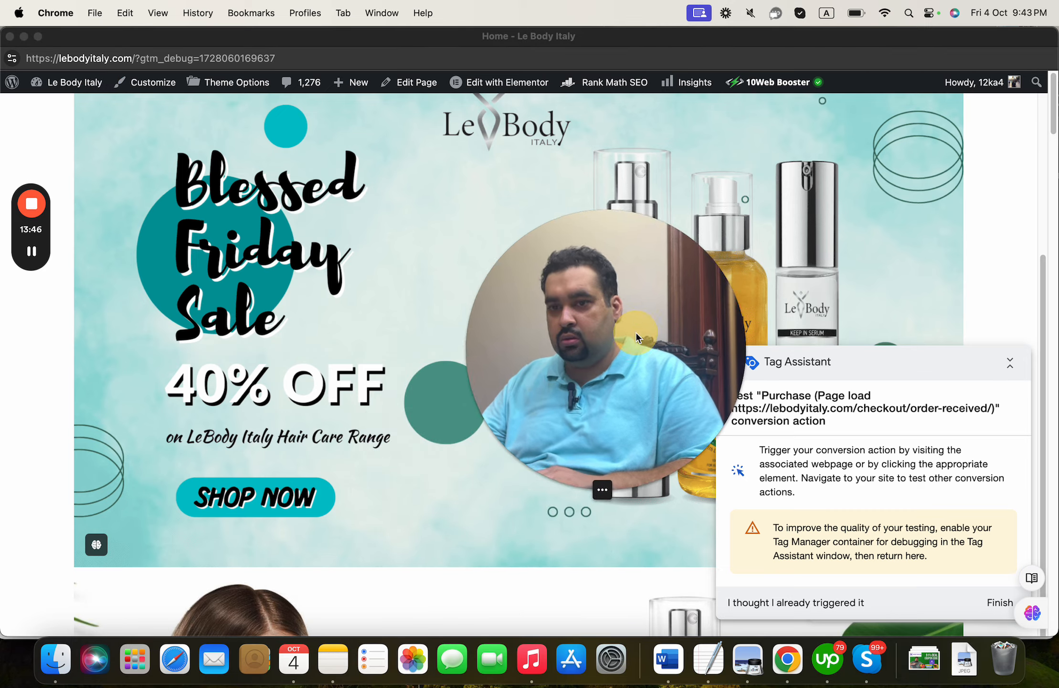
drag(1052, 103, 1029, 304)
scroll(1029, 304, down, 20)
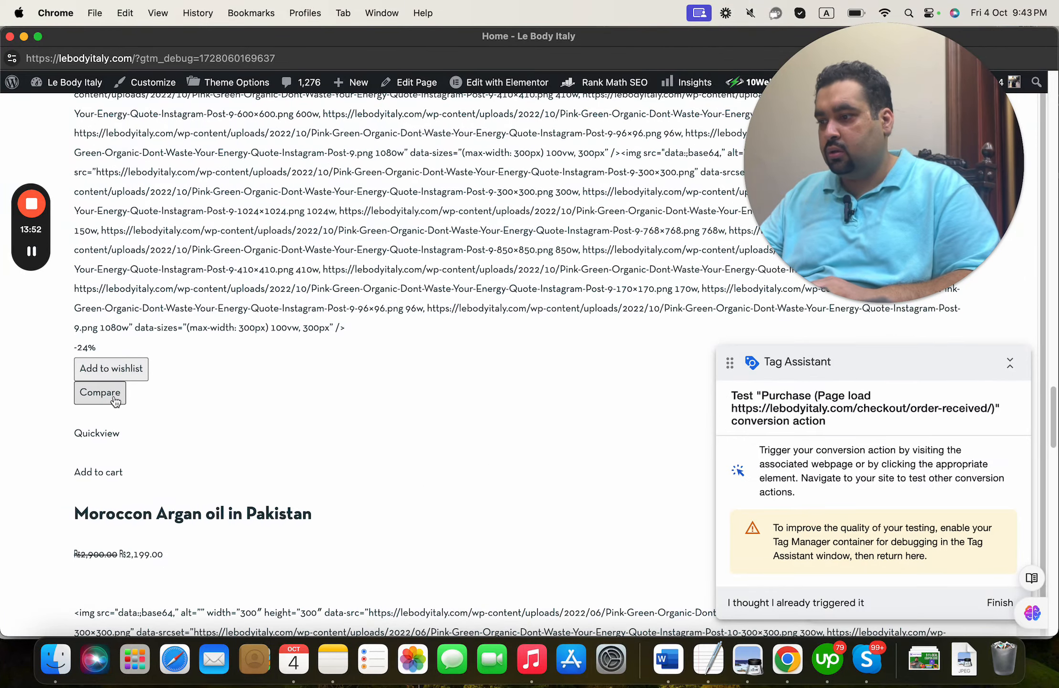
click(150, 441)
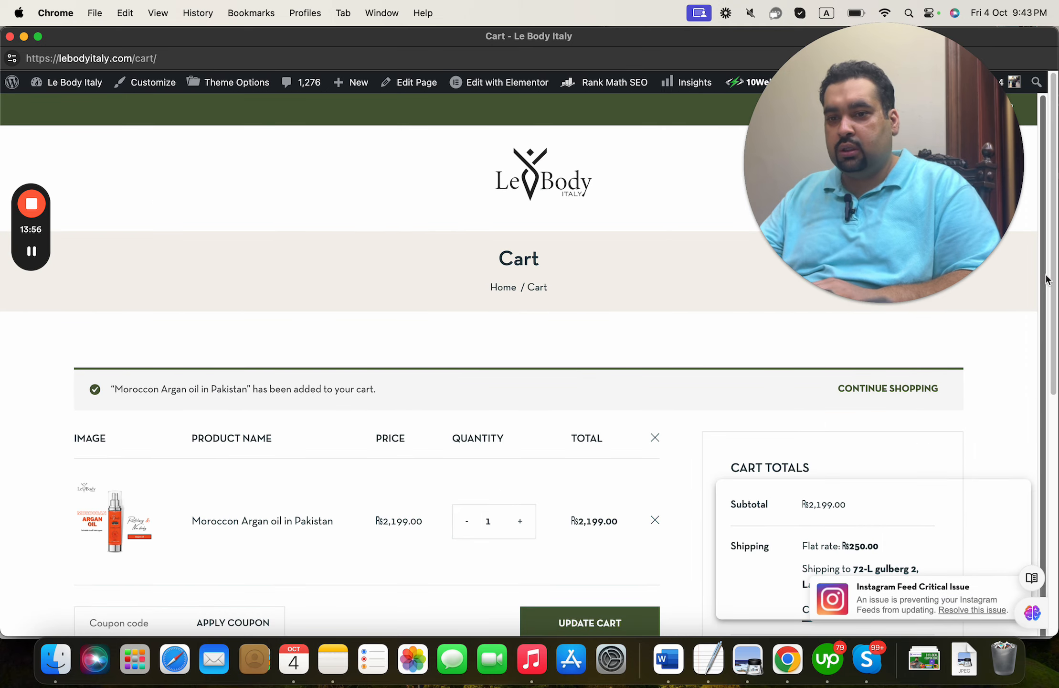
- Proceed through cart and checkout and place the cash-on-delivery order for ₨2,449.00
drag(1043, 280, 1052, 496)
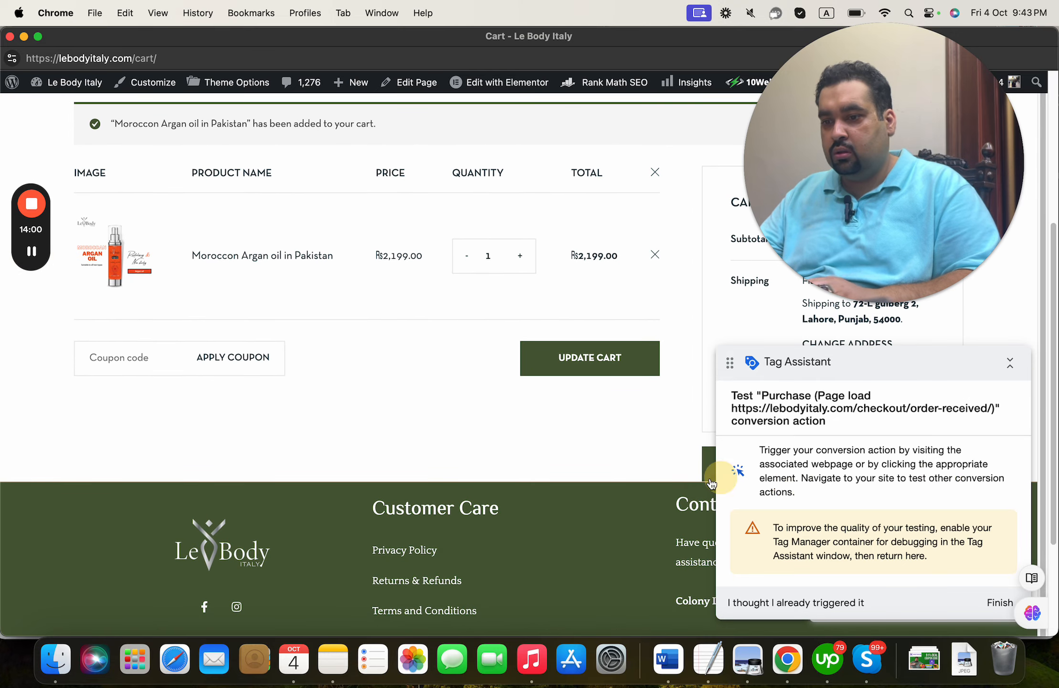
click(710, 475)
click(709, 475)
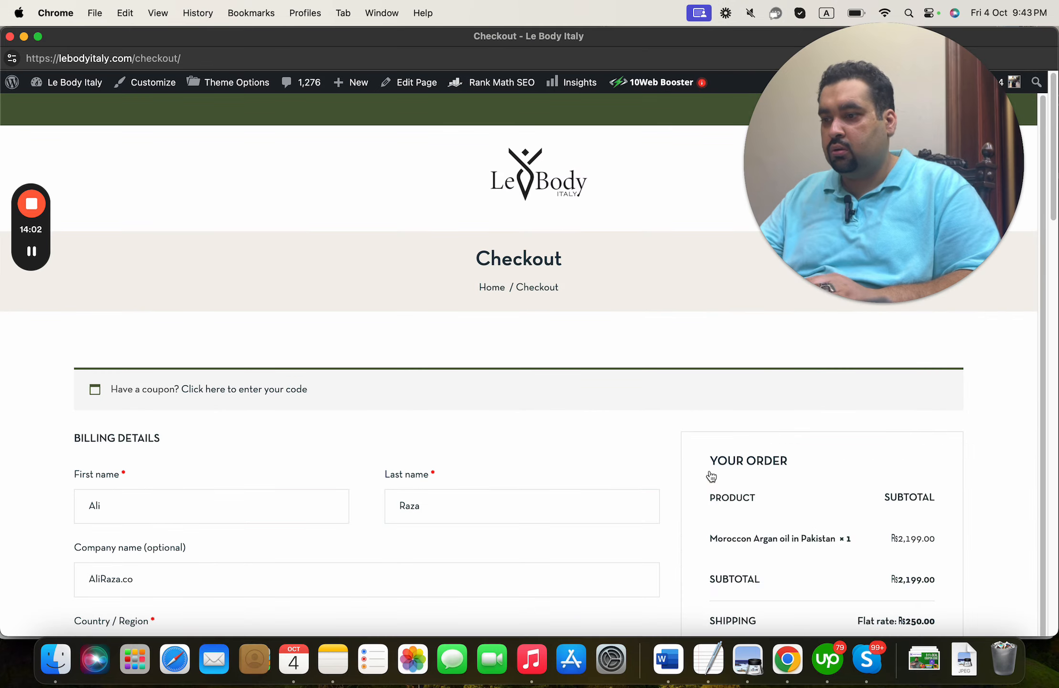
drag(1053, 260, 1035, 487)
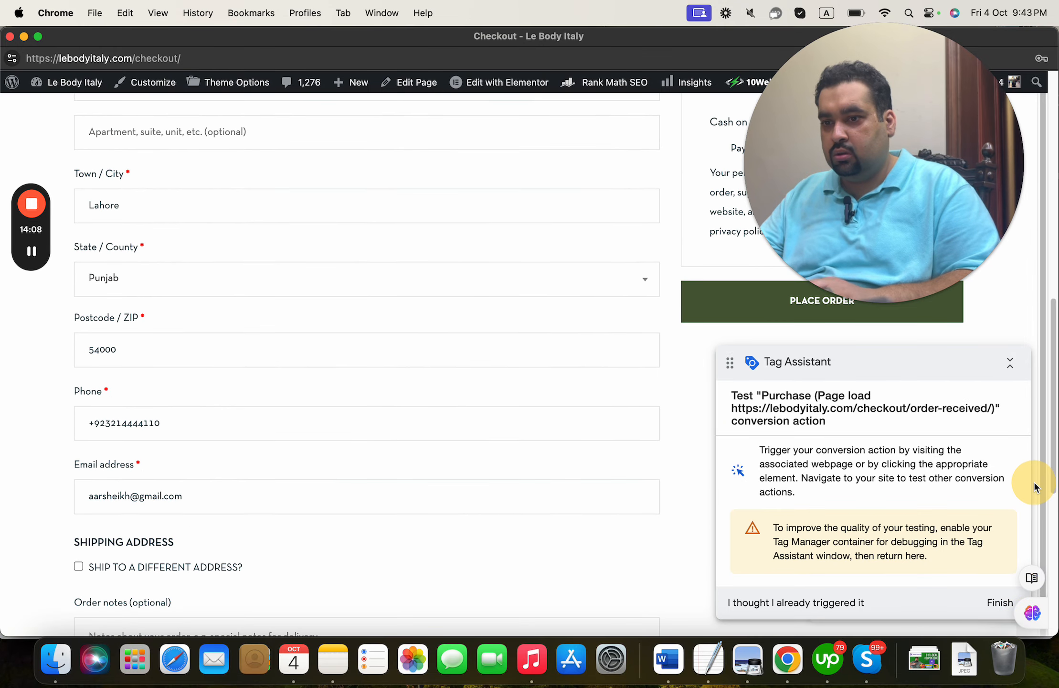
click(720, 311)
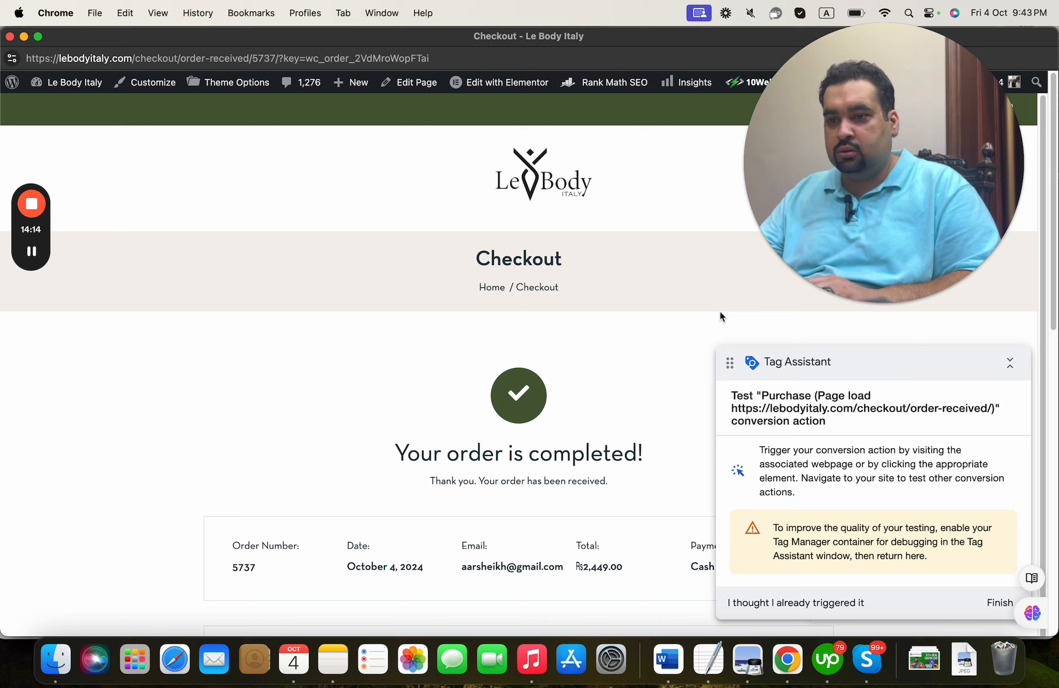
- Copy the order-received page address, without its query key, from the address bar
double_click(806, 450)
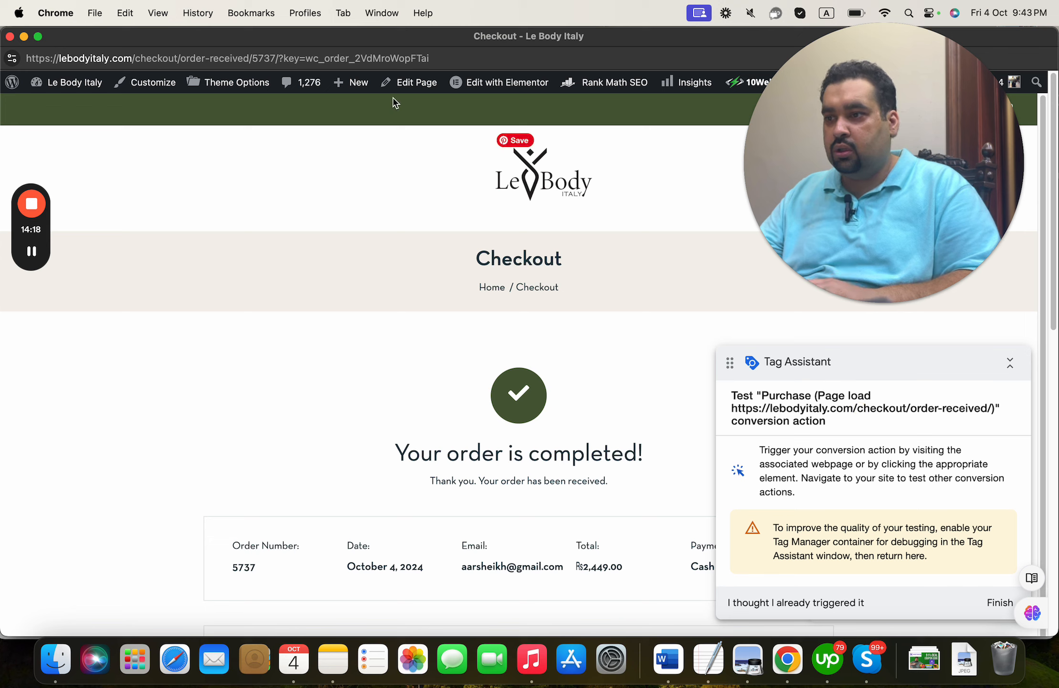
click(279, 57)
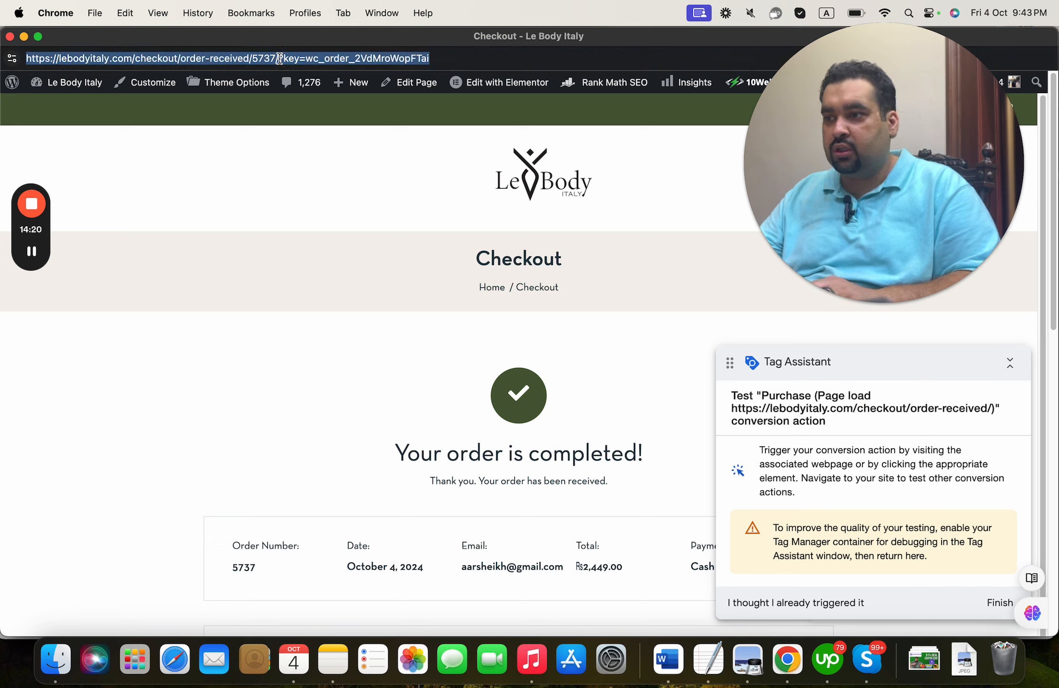
click(277, 59)
drag(279, 58, 16, 58)
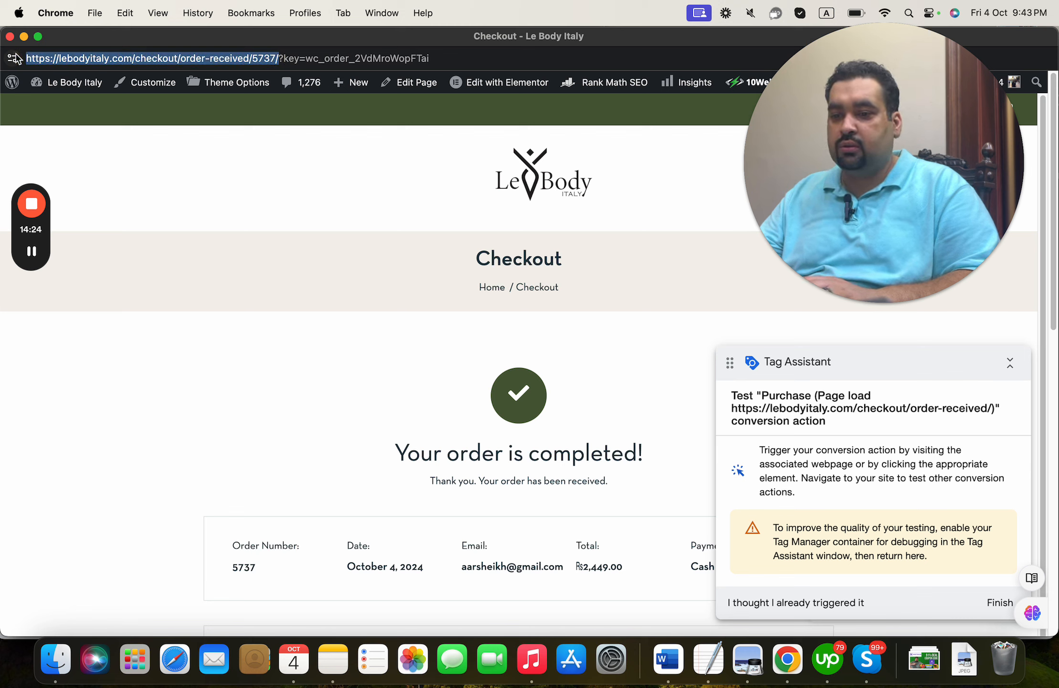
key(super+c)
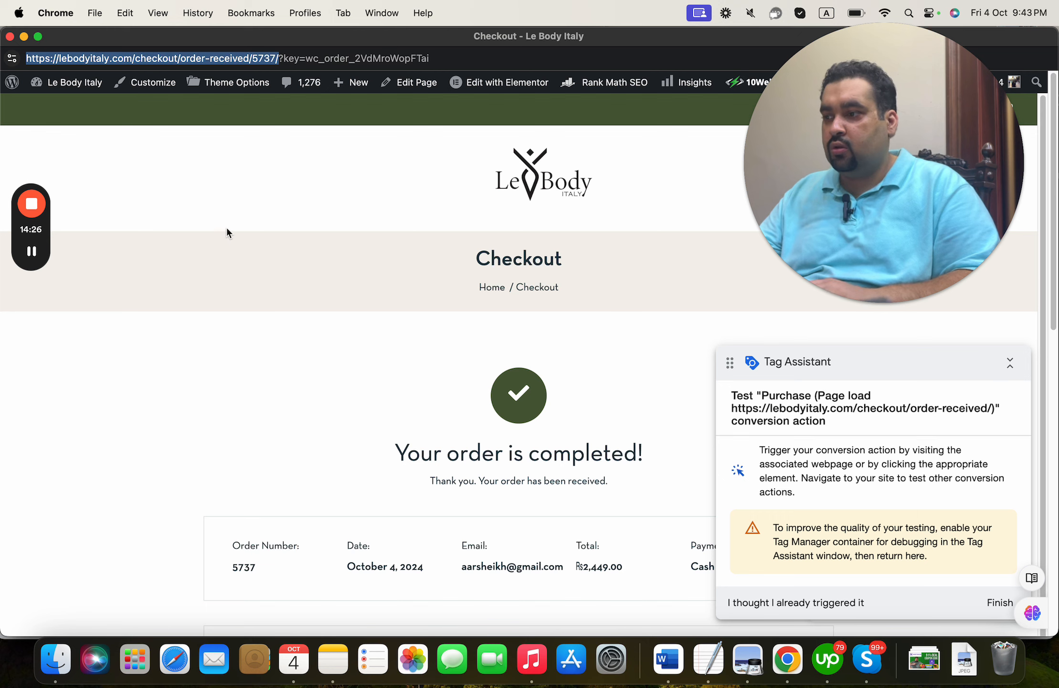
- Close the debug checkout window, finish the Tag Assistant session, and return to Google Ads
click(9, 37)
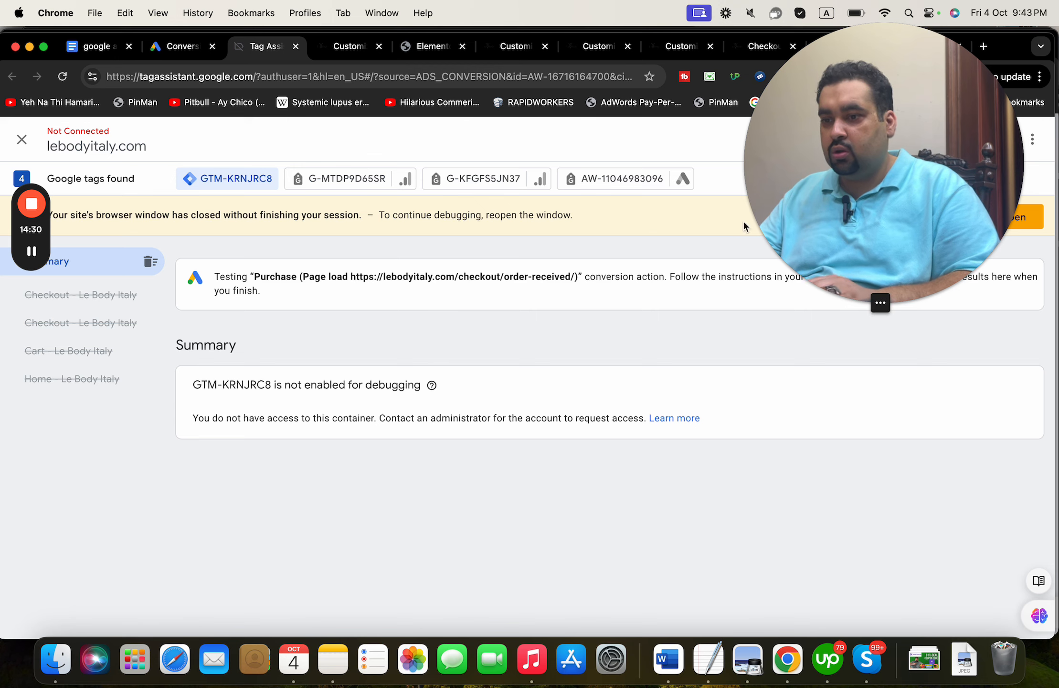
drag(783, 234, 776, 555)
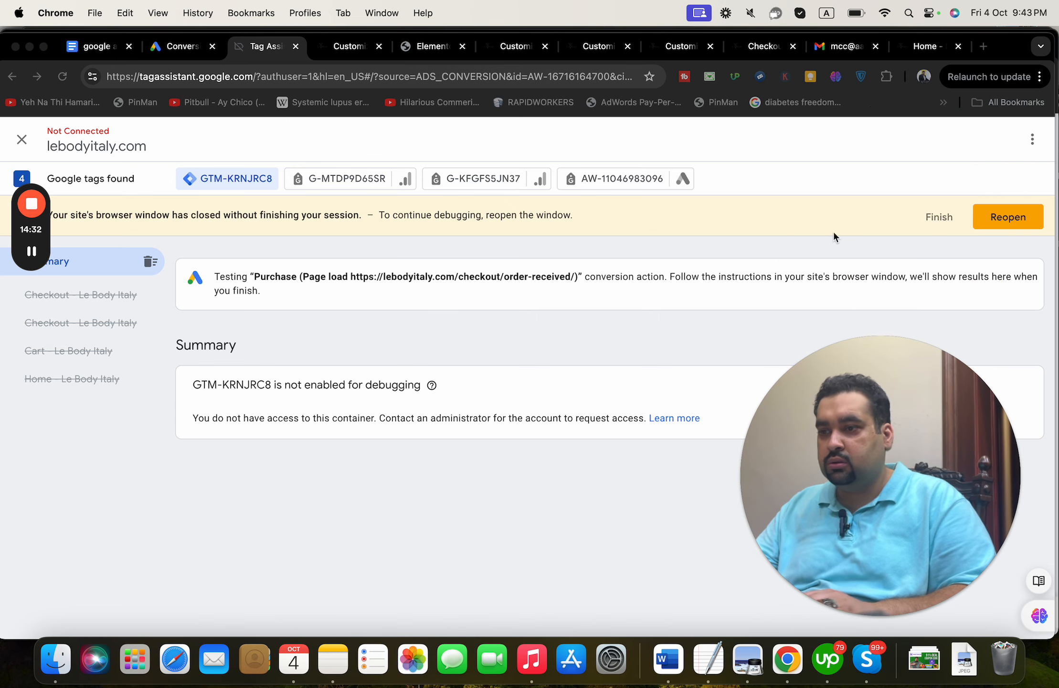
click(932, 217)
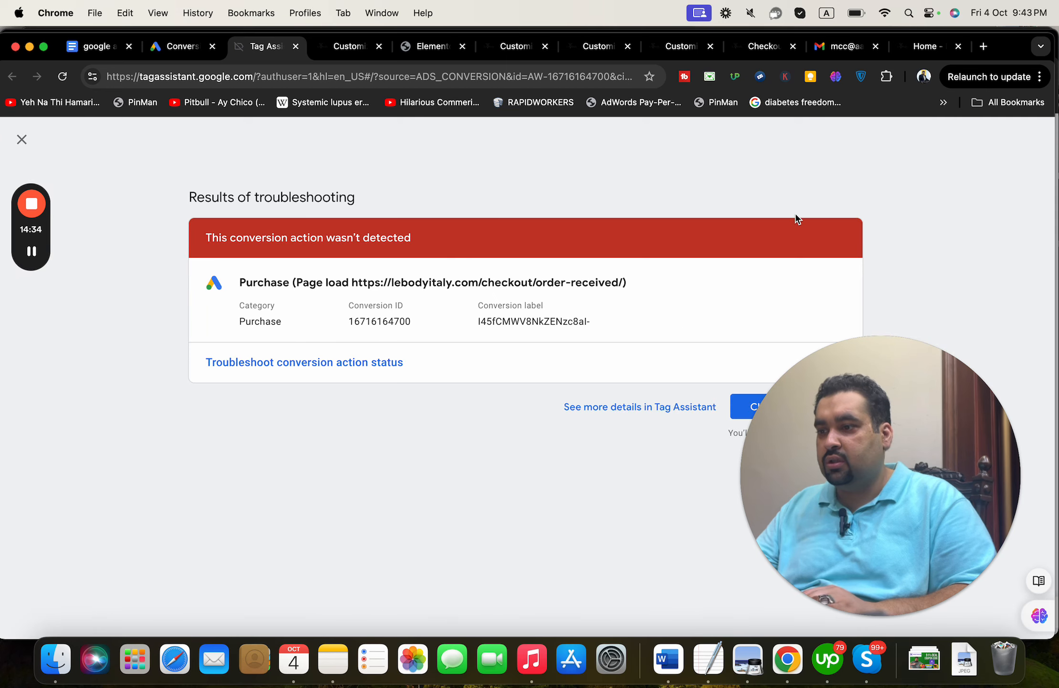
click(158, 45)
- Open the Purchase conversion action's details and then its editable settings
click(408, 388)
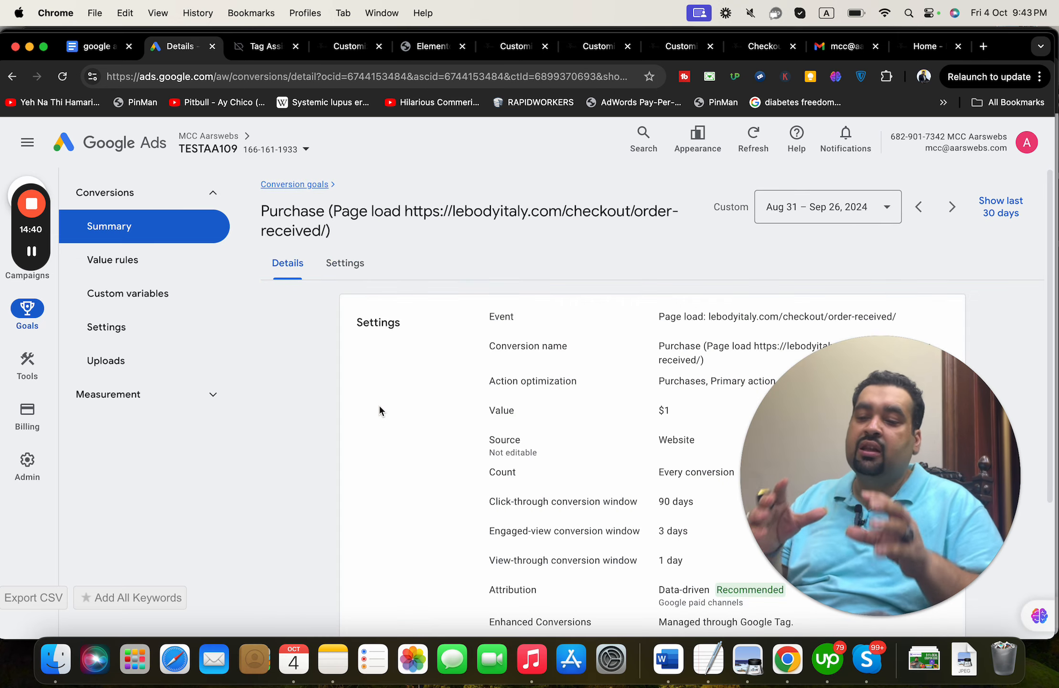
drag(916, 432, 735, 195)
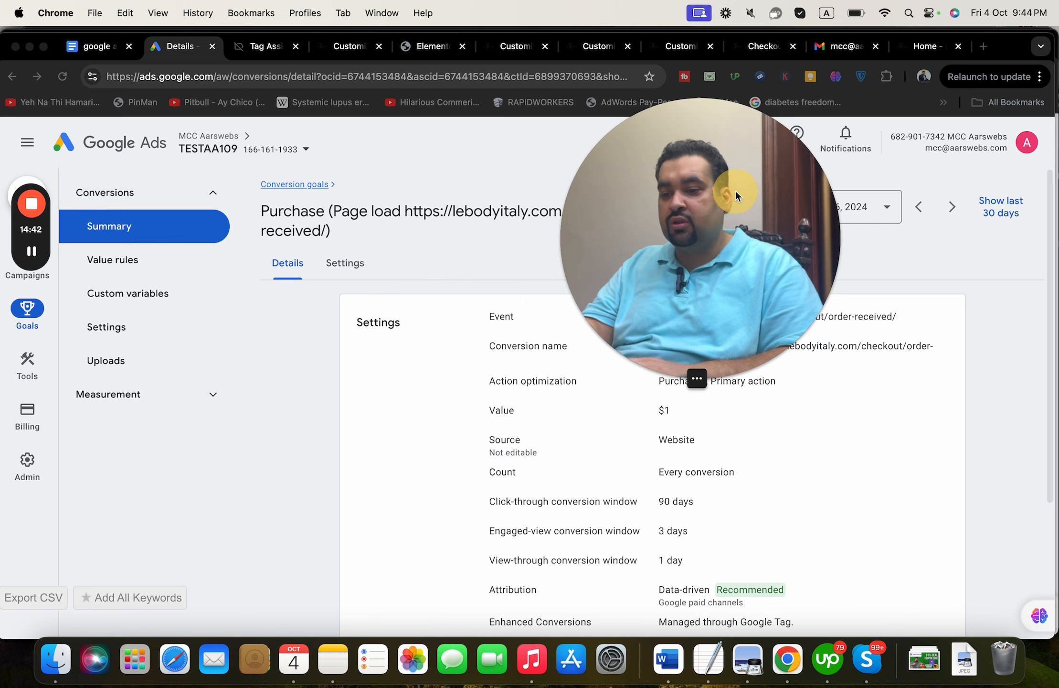
scroll(1048, 433, down, 1)
scroll(1047, 454, down, 2)
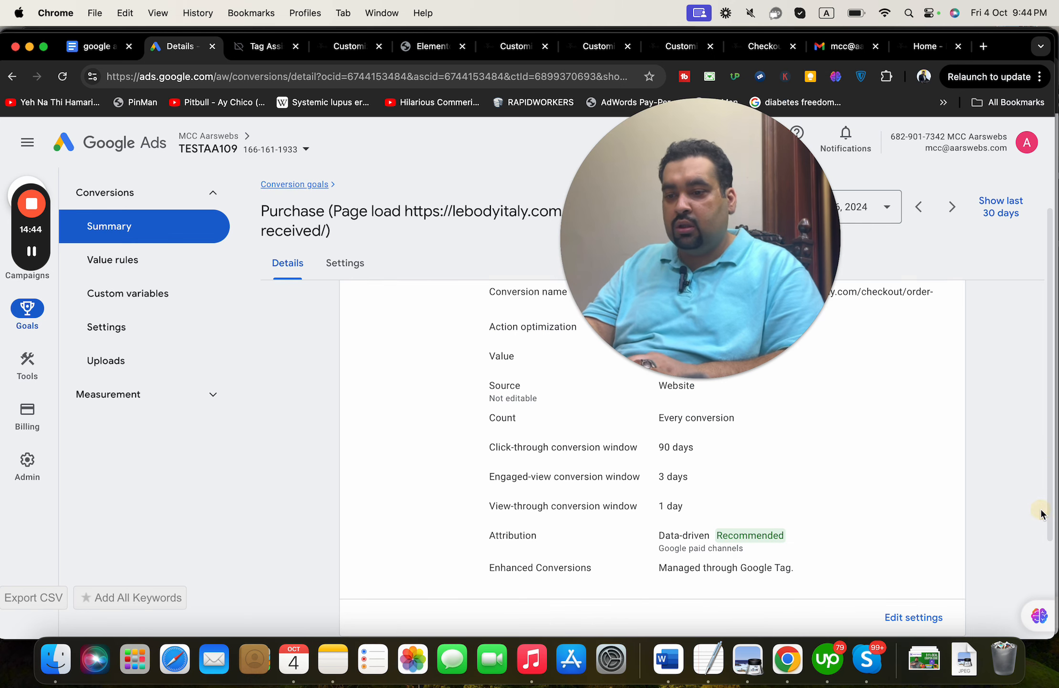
click(899, 618)
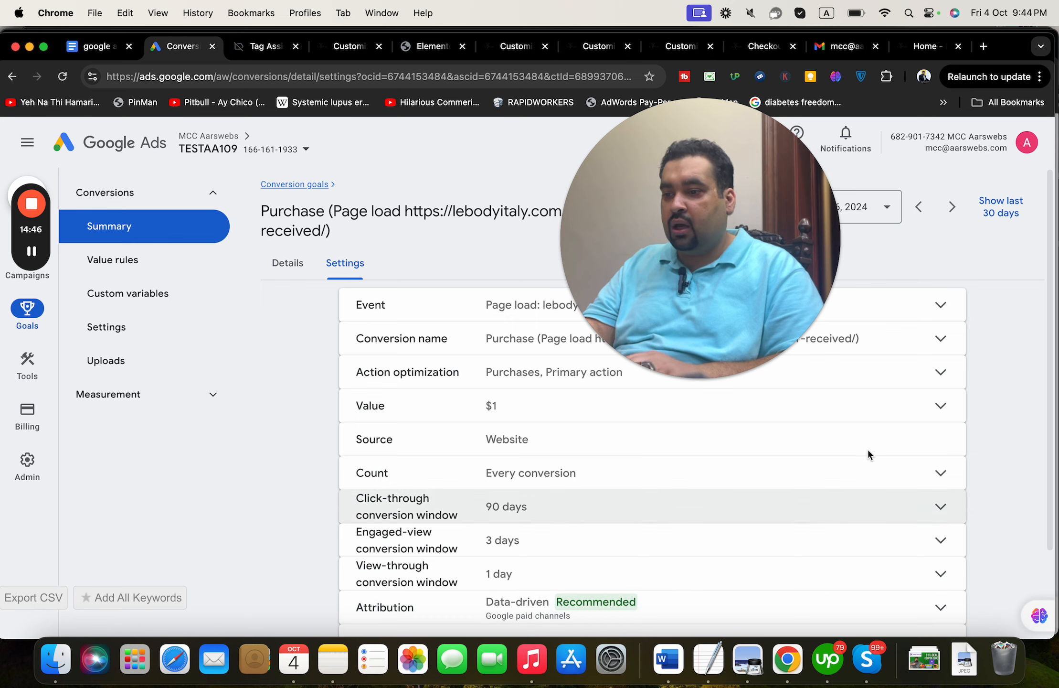
drag(692, 373, 841, 677)
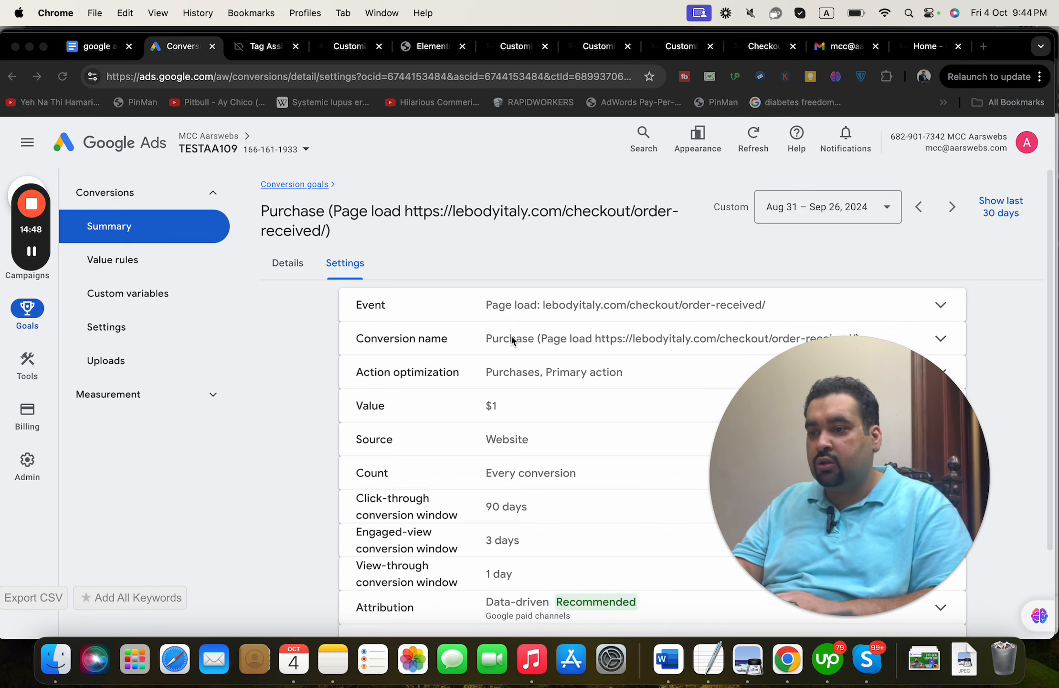
- Replace the Purchase event URL with the pasted order-received page address and save
click(560, 339)
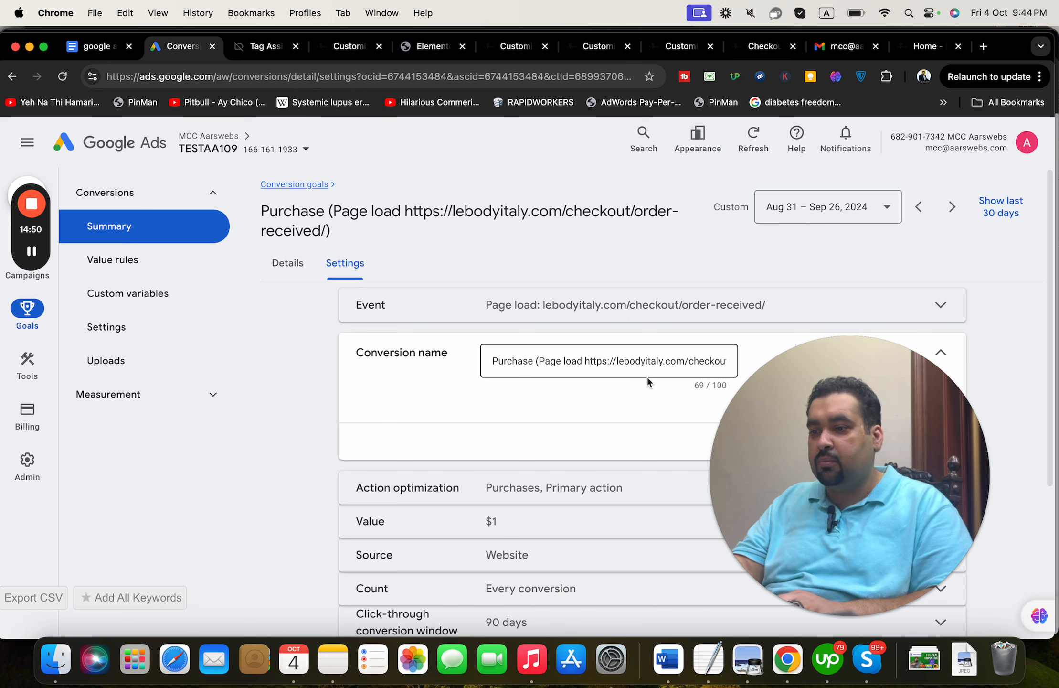
drag(785, 385, 9, 394)
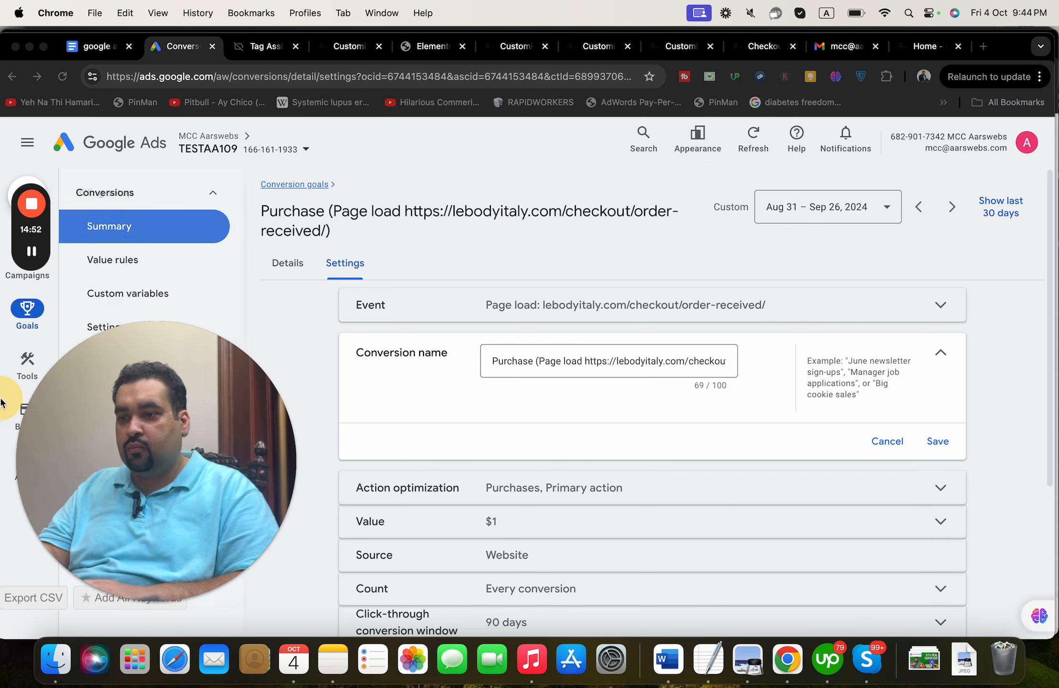
click(587, 309)
triple_click(681, 407)
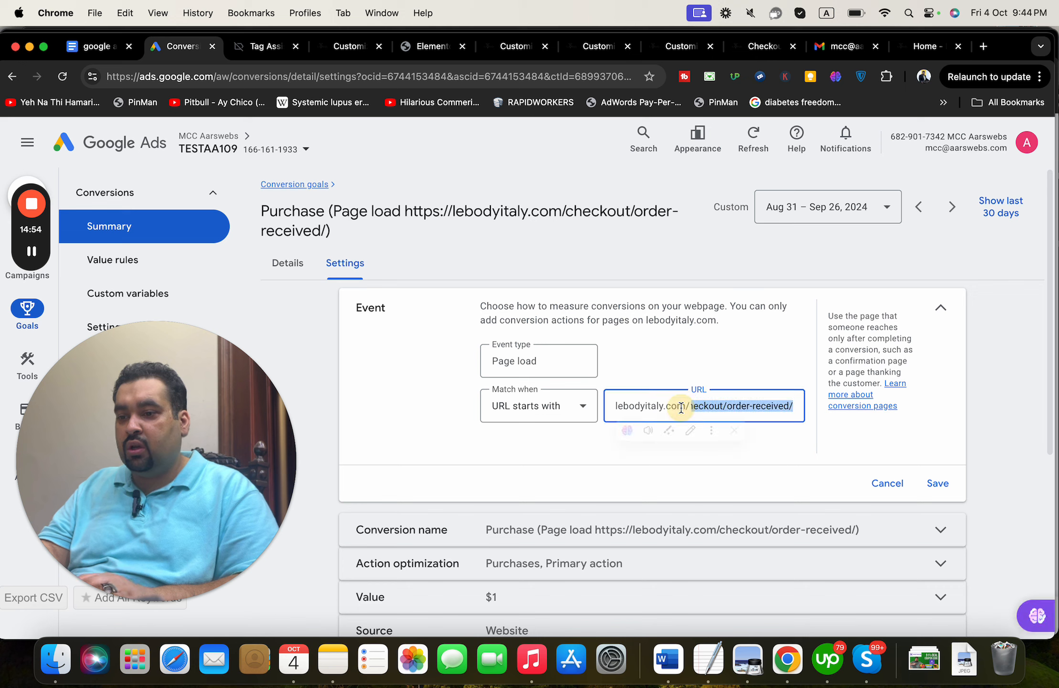
key(super+v)
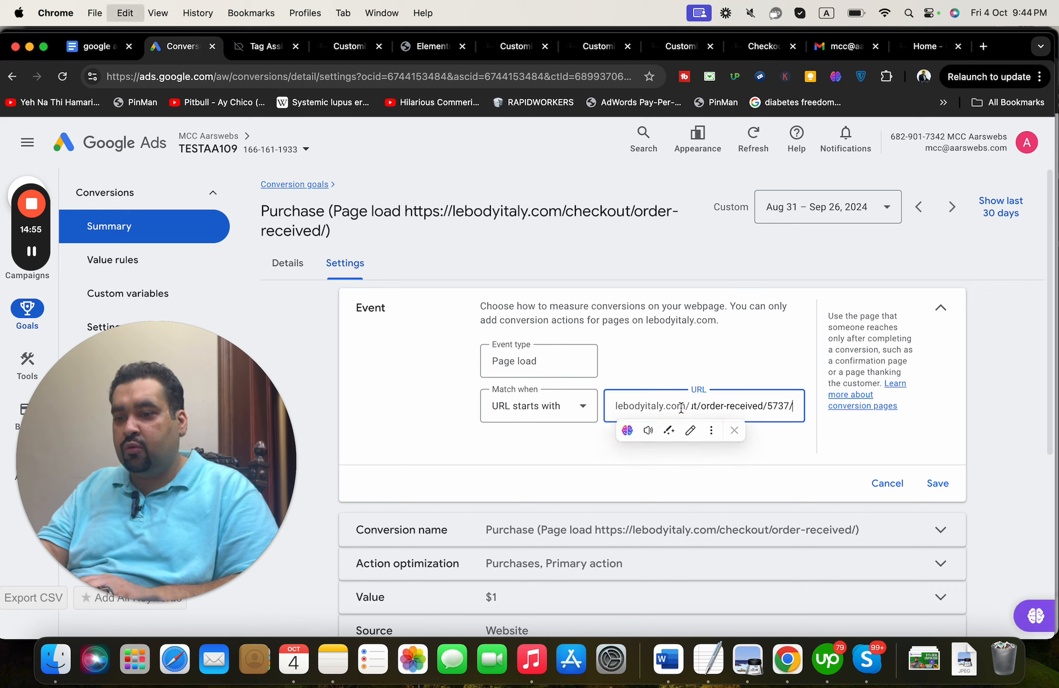
click(937, 484)
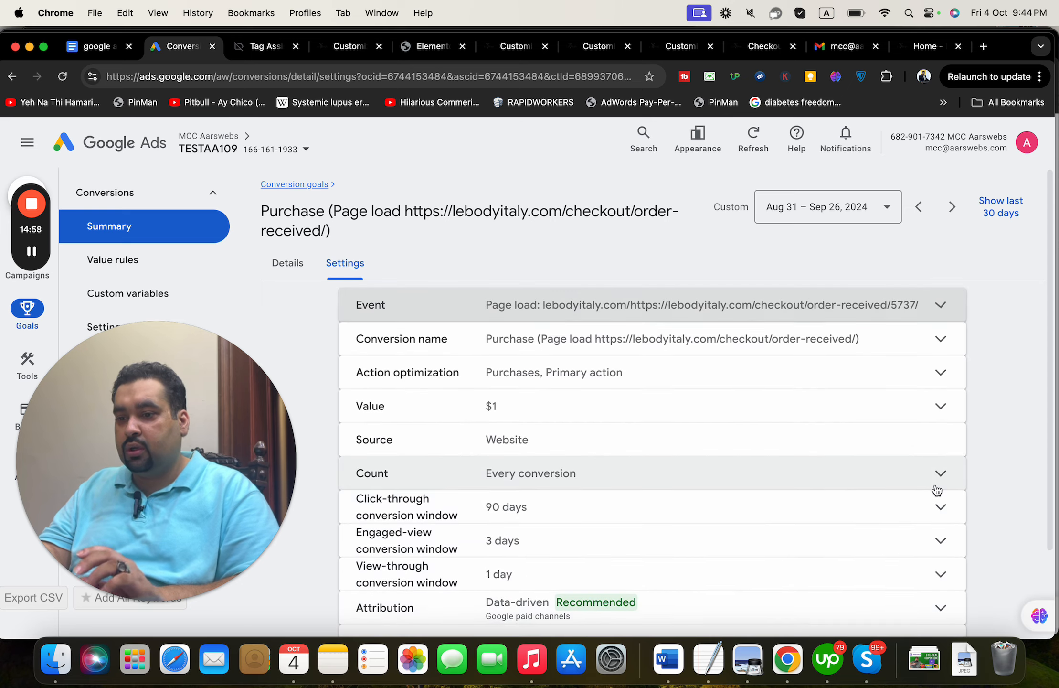
drag(261, 471, 921, 392)
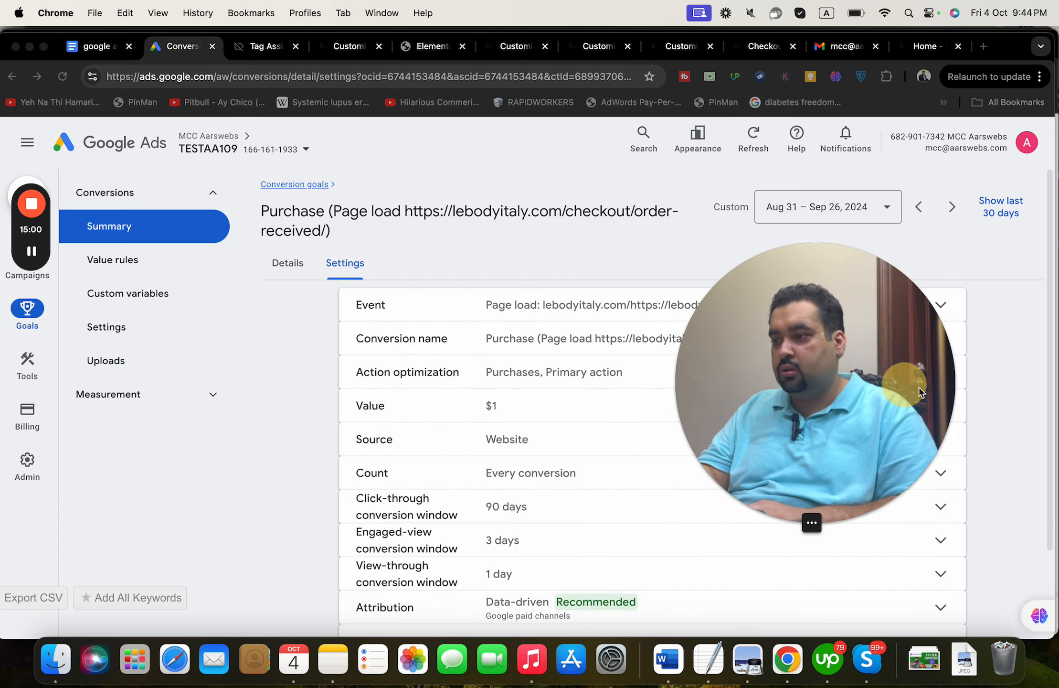
- Return to Goals > Conversions > Summary and launch a Tag Assistant test of the Inactive Purchase action
click(285, 264)
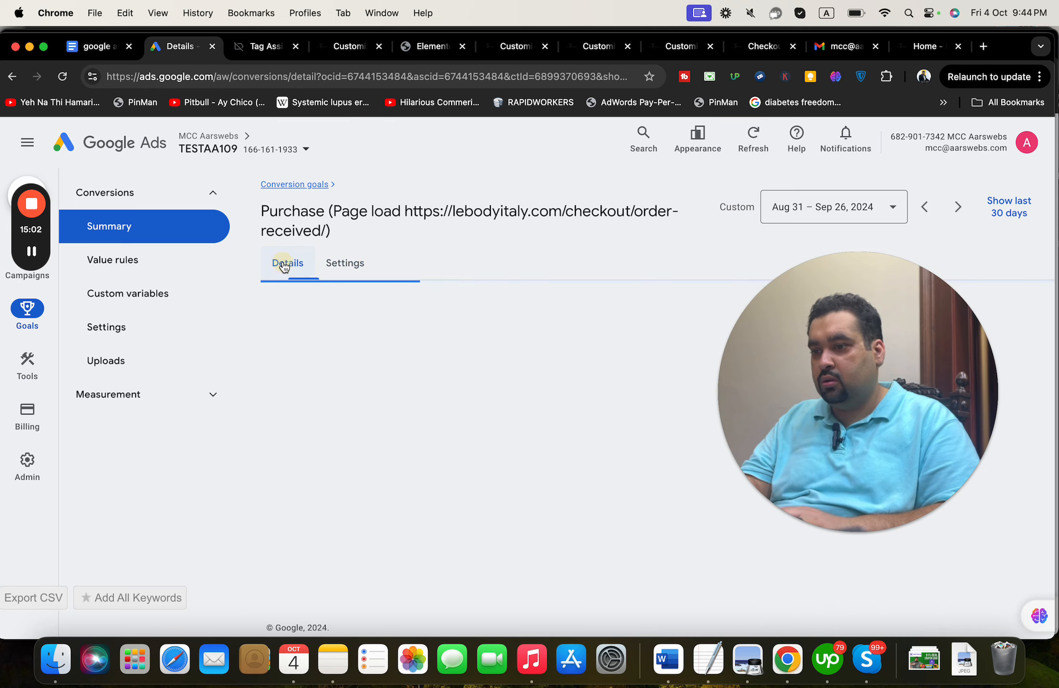
drag(773, 287, 801, 92)
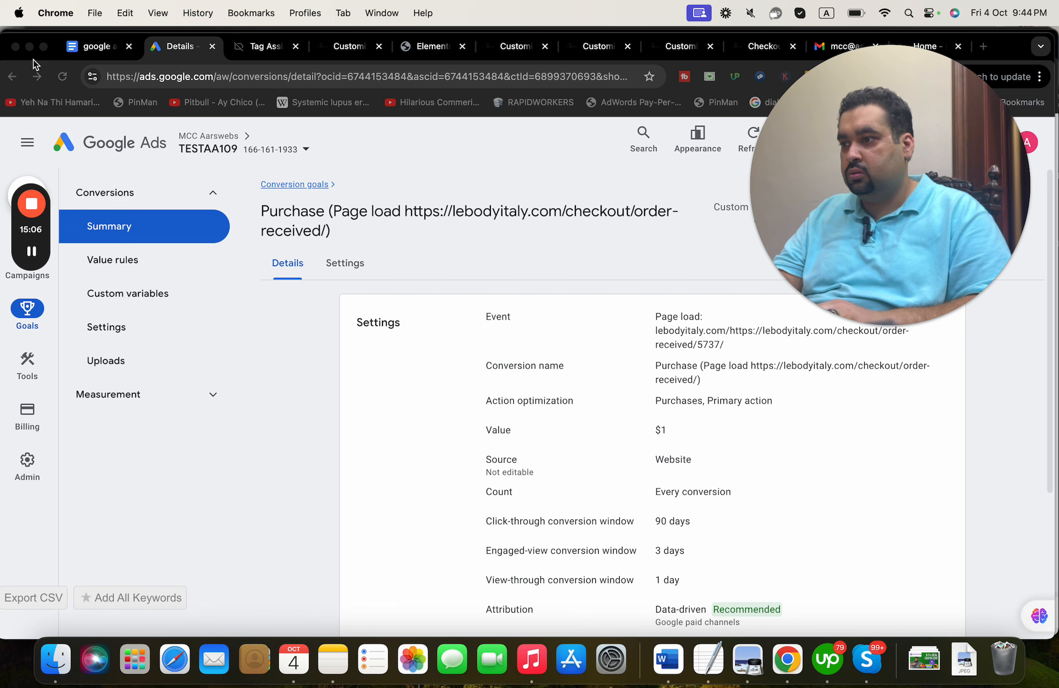
click(117, 193)
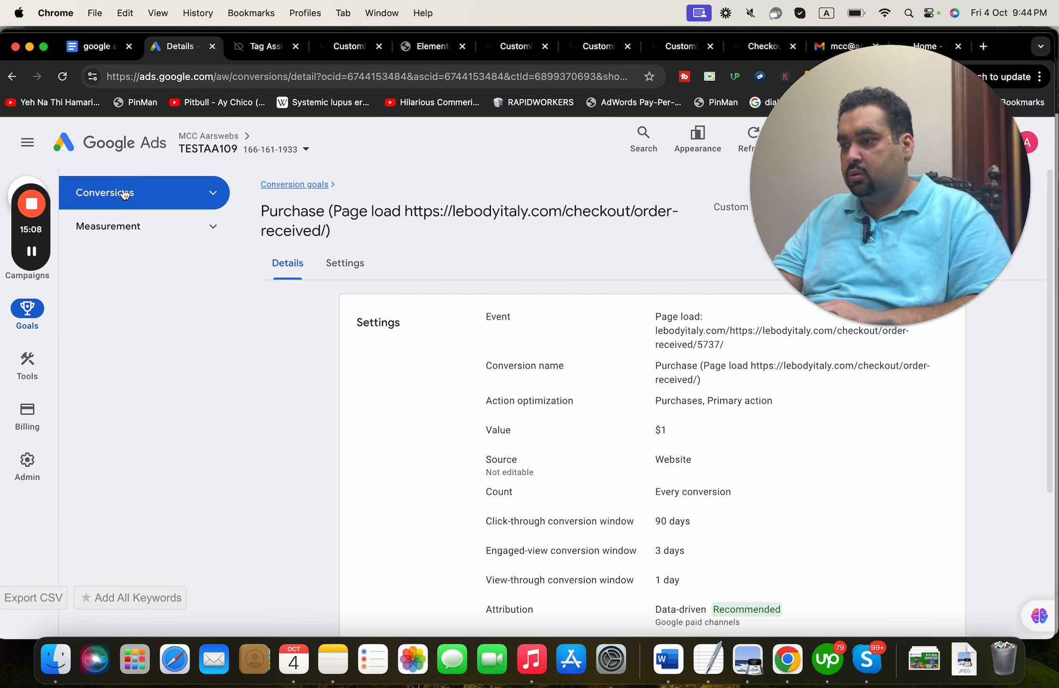
click(122, 193)
click(121, 231)
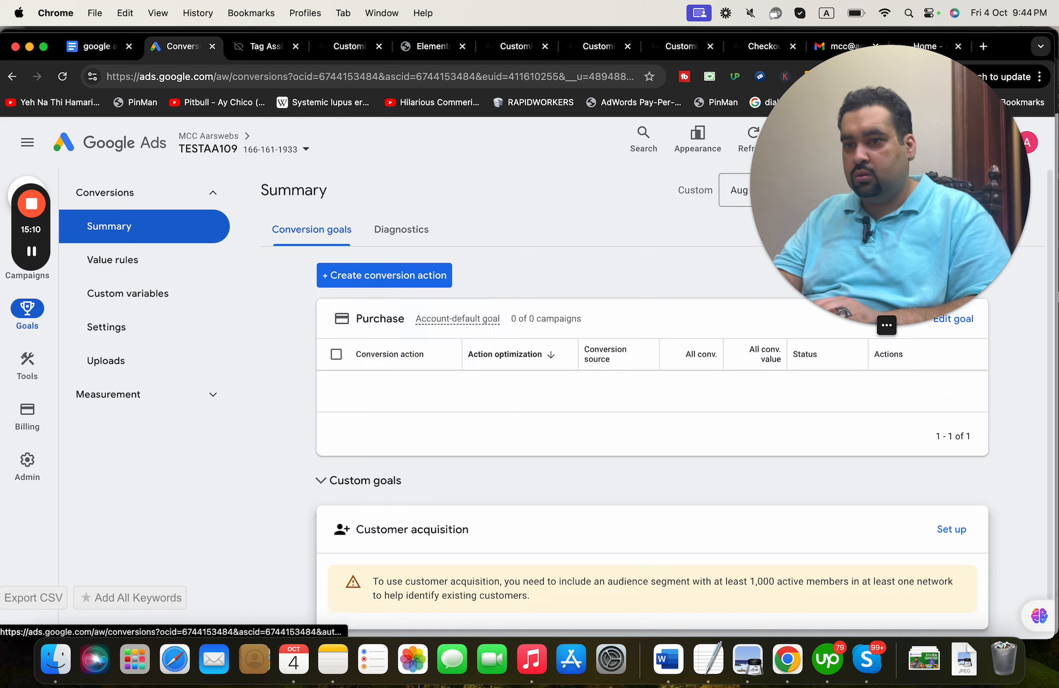
click(892, 393)
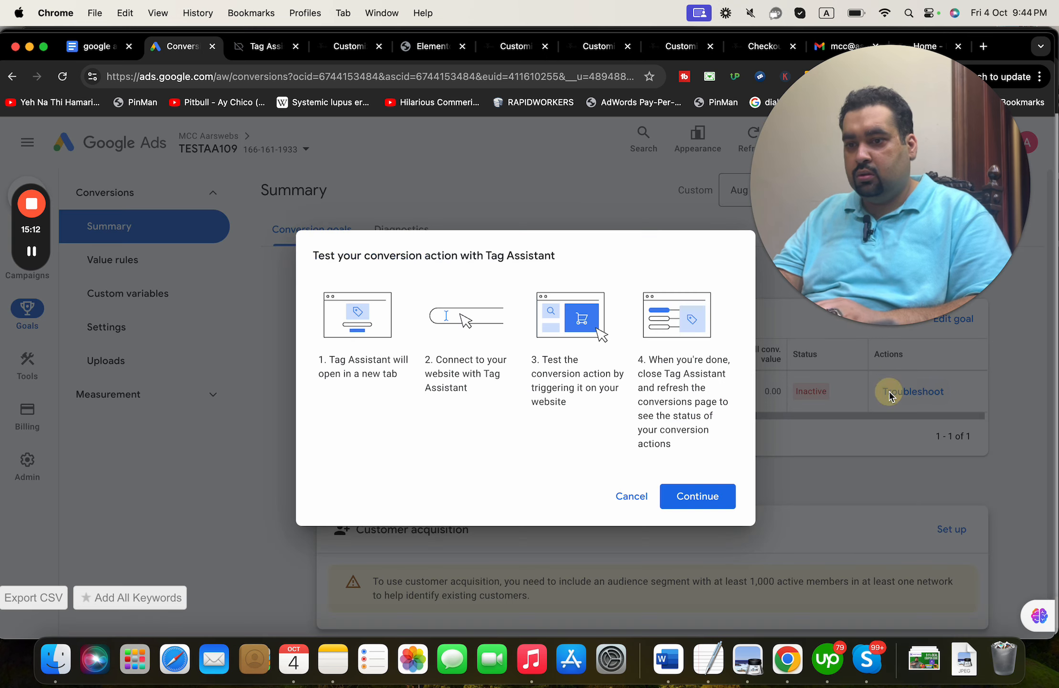
click(697, 496)
- Paste the lebodyitaly.com order-received checkout URL into Tag Assistant and connect
click(539, 403)
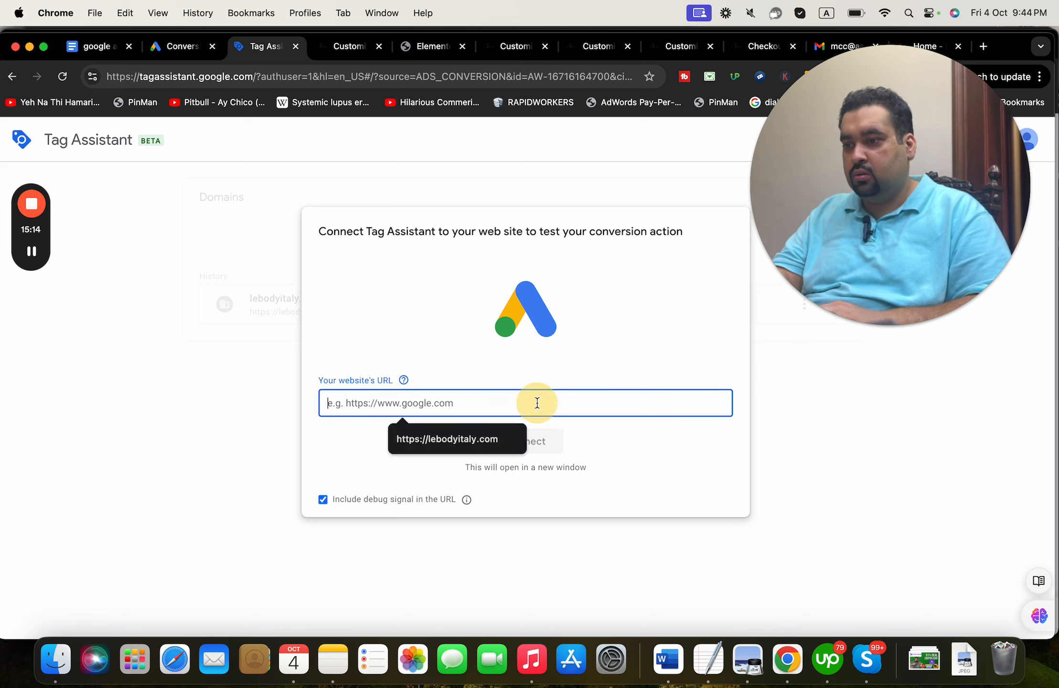
key(super+v)
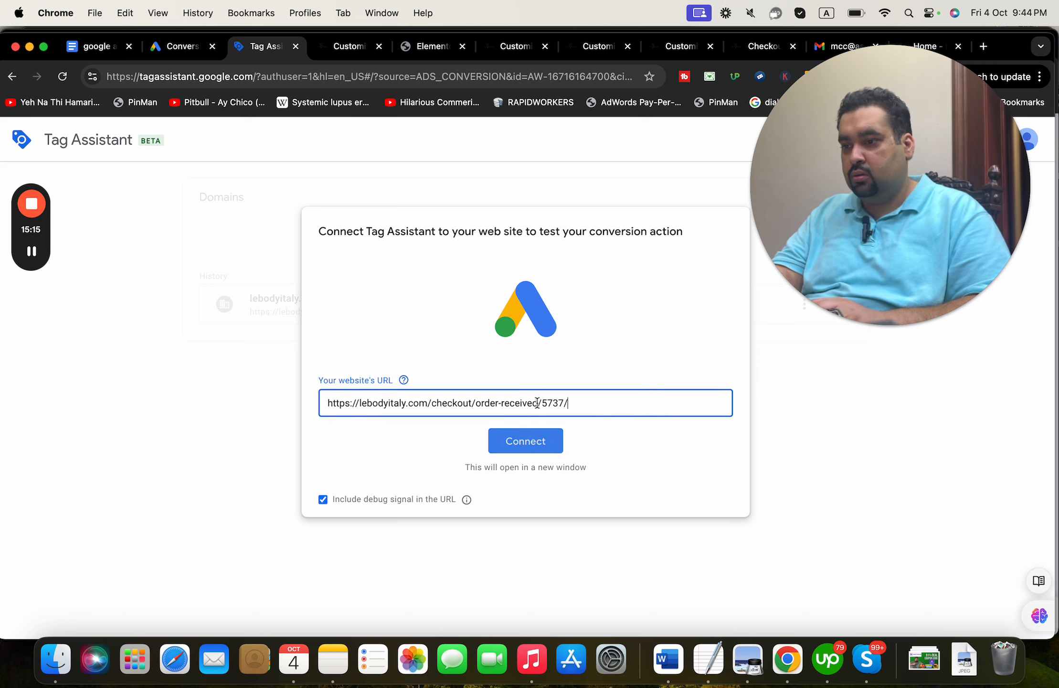
click(530, 445)
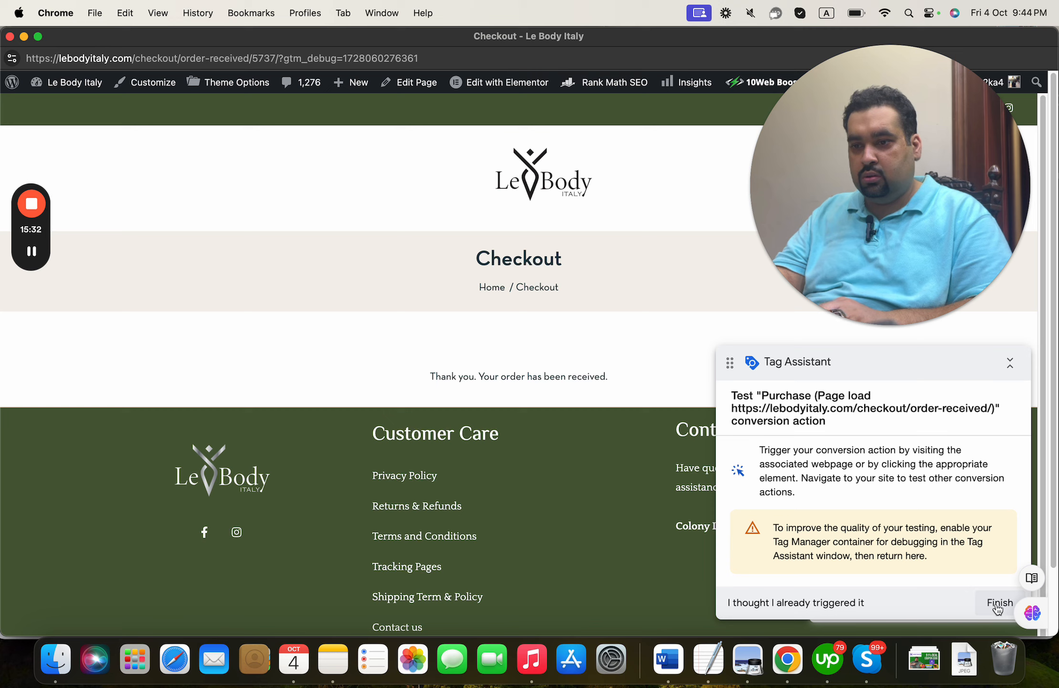
- From the store's home page, add a product to the cart and open the cart
click(496, 290)
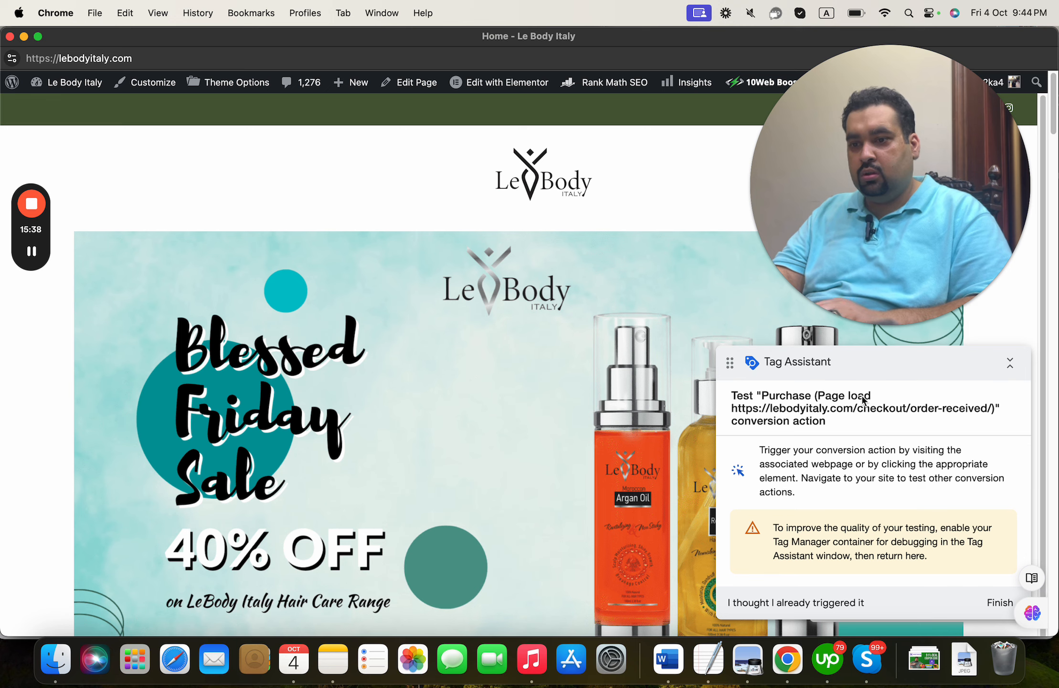
scroll(1053, 162, down, 5)
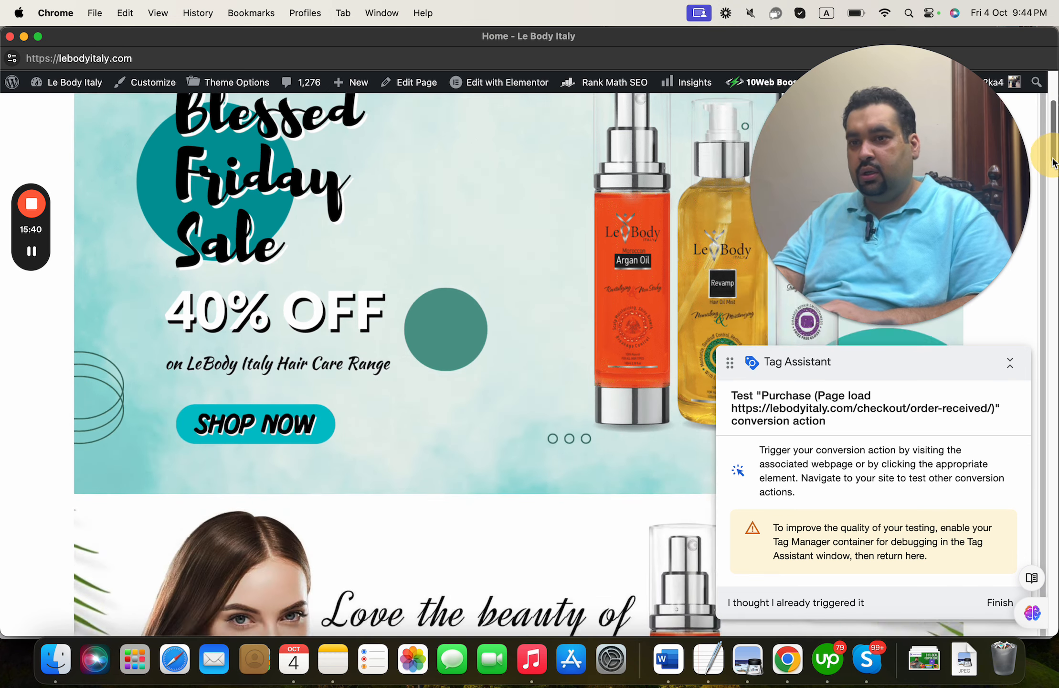
drag(1053, 162, 983, 390)
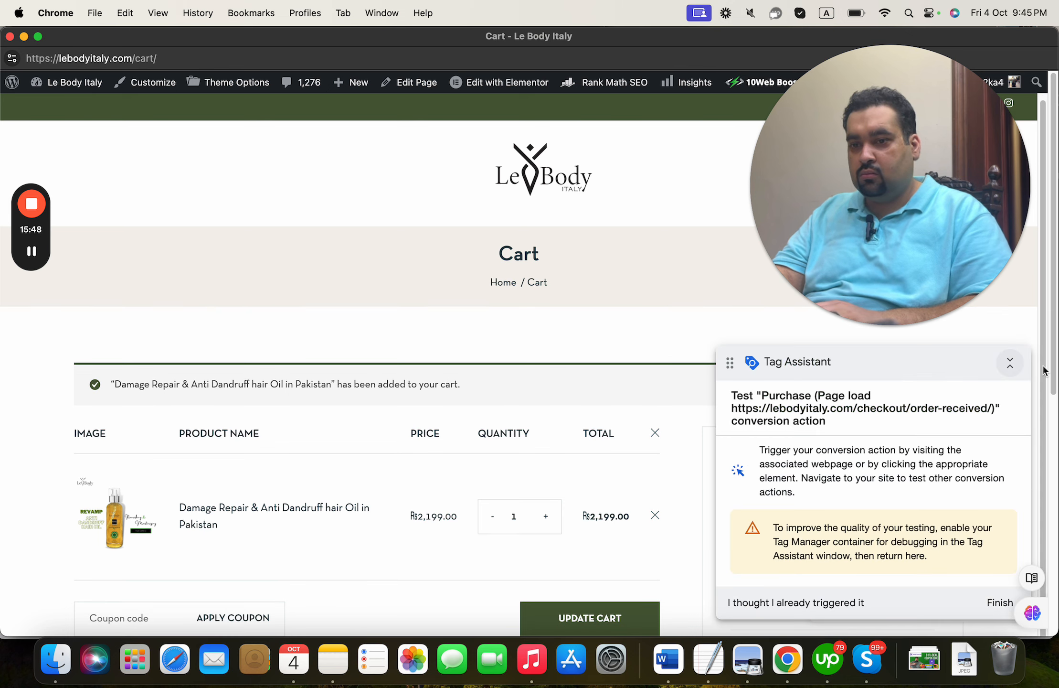
scroll(1036, 526, down, 9)
click(749, 307)
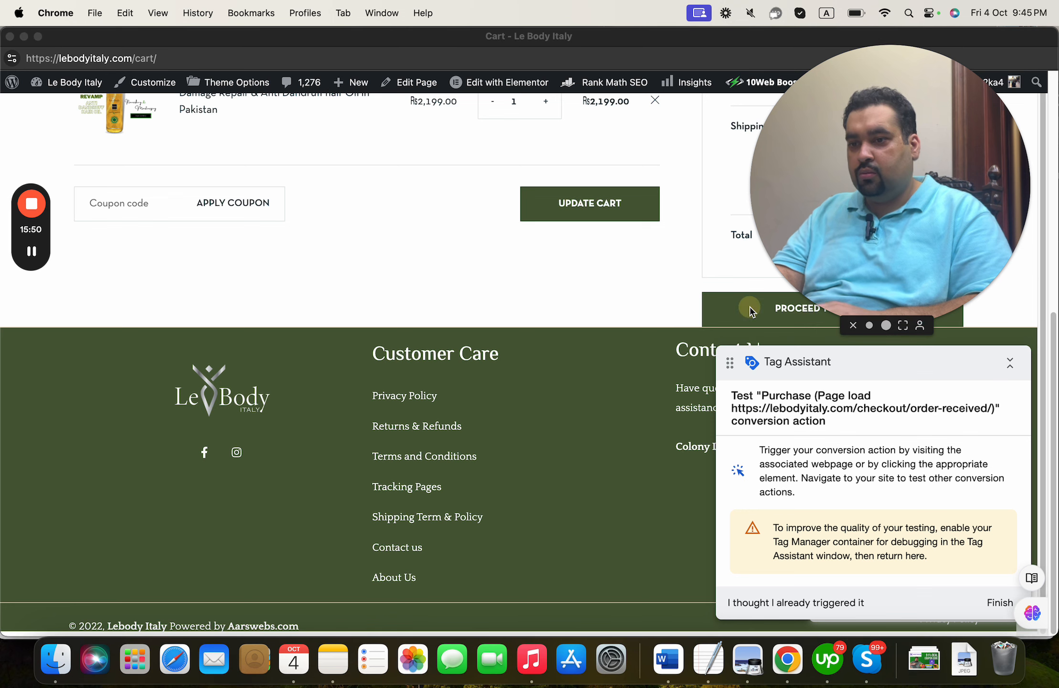
drag(839, 277, 244, 390)
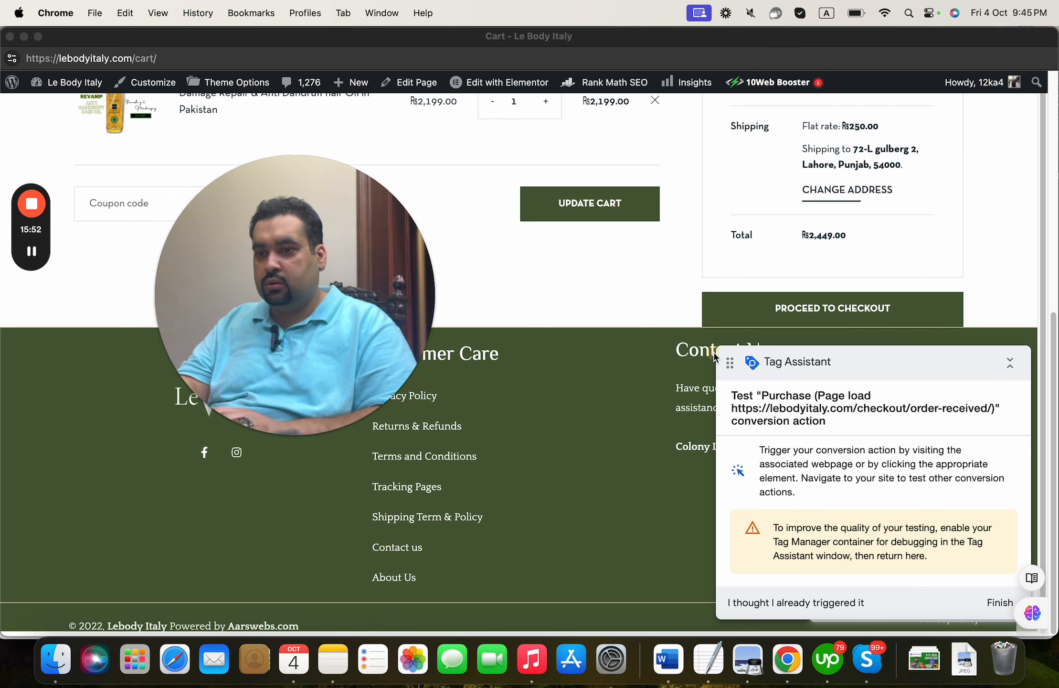
click(826, 287)
- Check out, place the test order, and close the debug window at the order-completed page
click(827, 315)
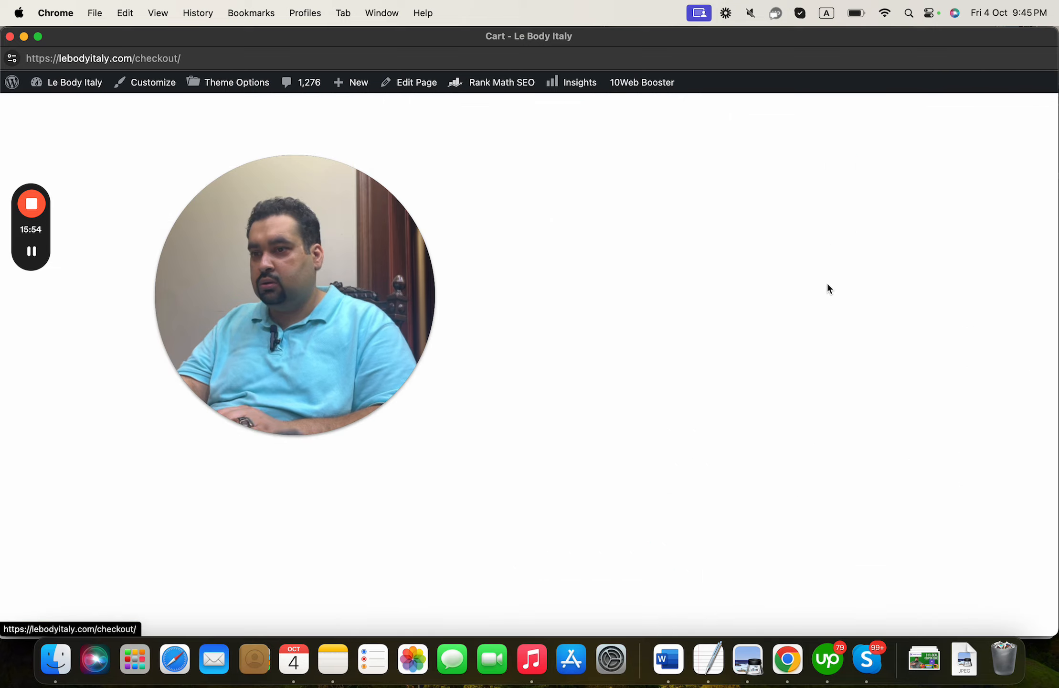
drag(1048, 244, 1032, 490)
scroll(827, 304, down, 1)
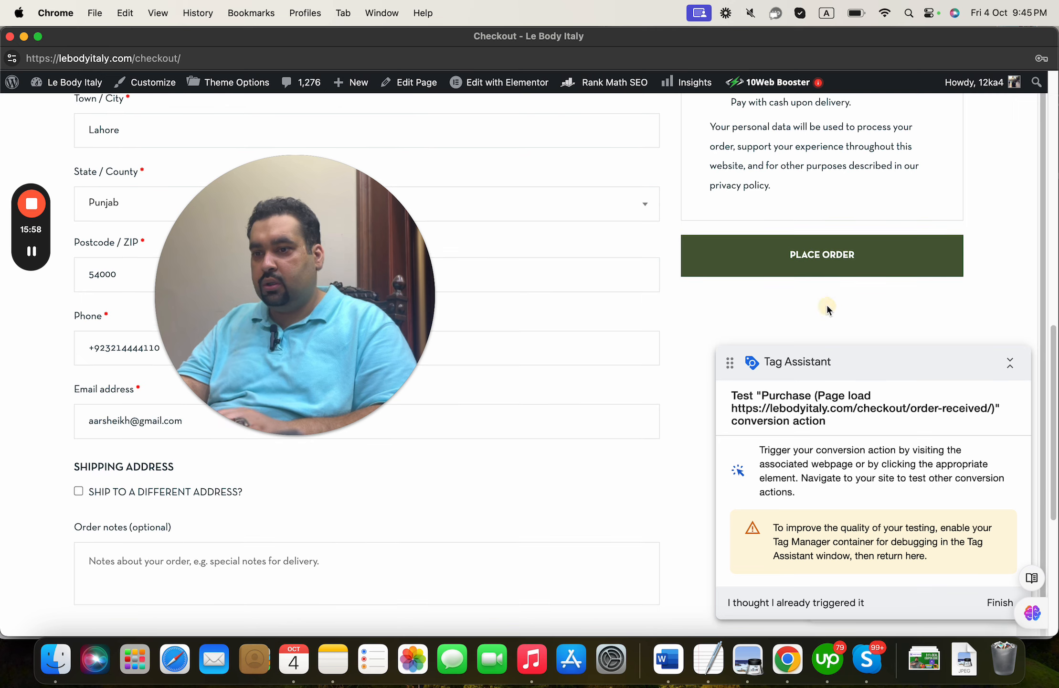
click(829, 264)
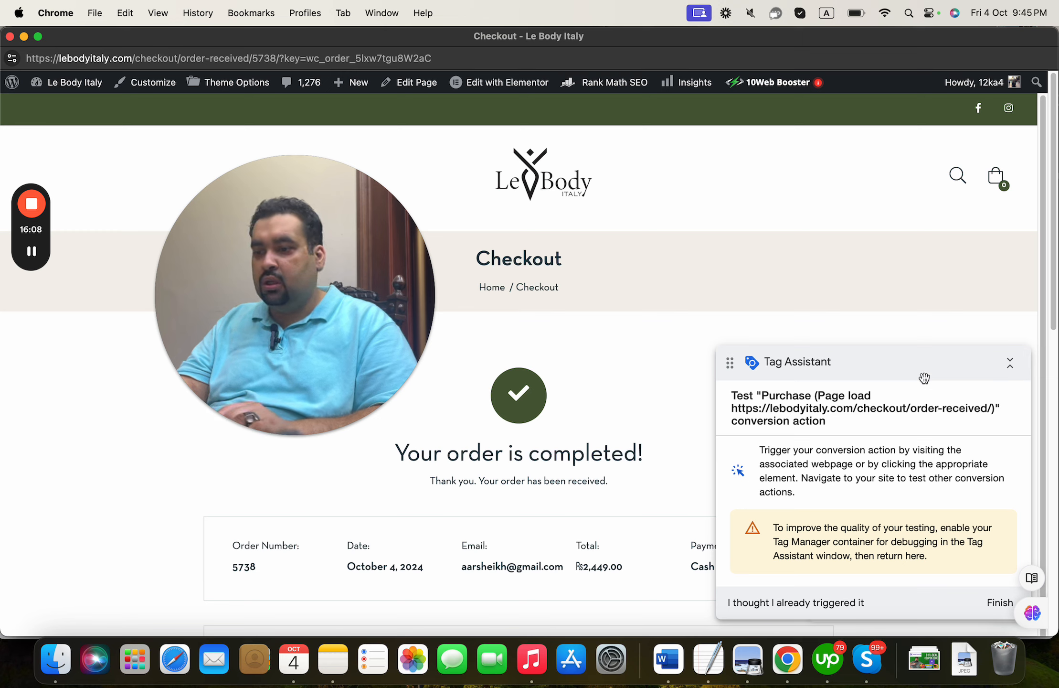
click(10, 36)
- Dismiss Tag Assistant's Connected notice to read the test summary, then return to Google Ads Conversions
drag(320, 325, 1020, 149)
click(540, 289)
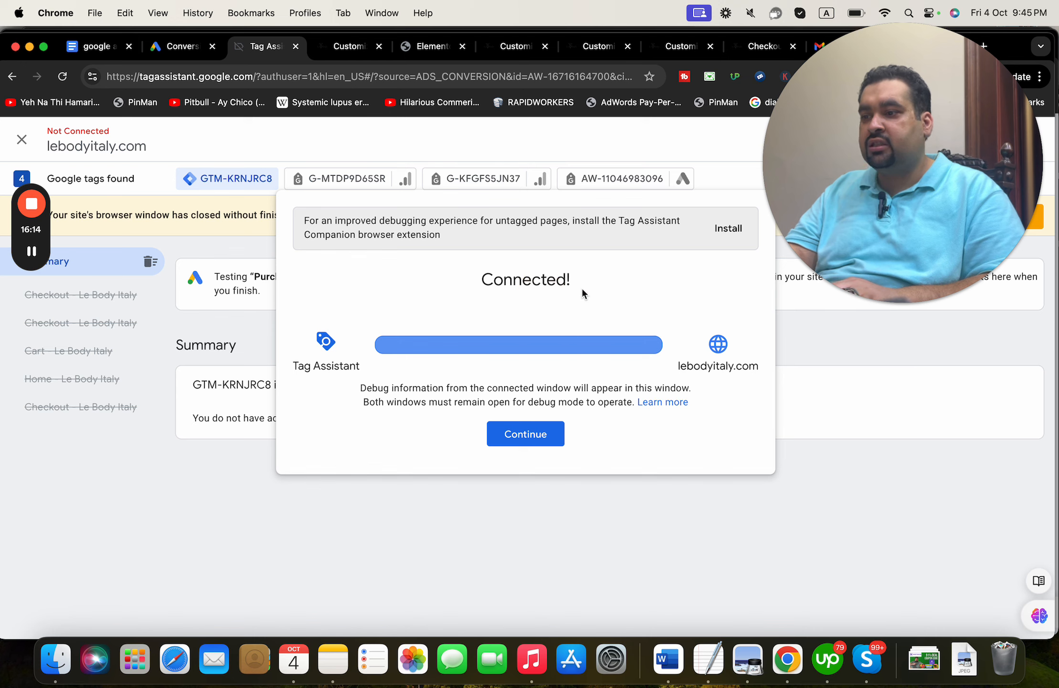
drag(484, 290, 437, 283)
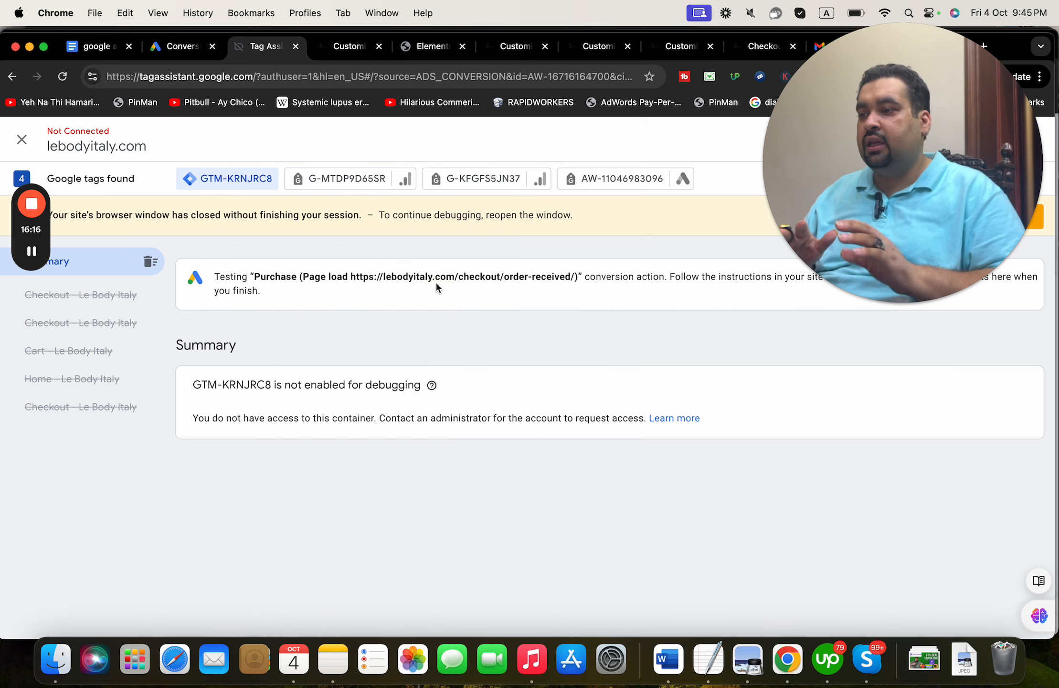
drag(817, 158, 790, 466)
- Reload the Conversions Summary and confirm the Purchase action is still Inactive with 0.00 conversions
click(174, 45)
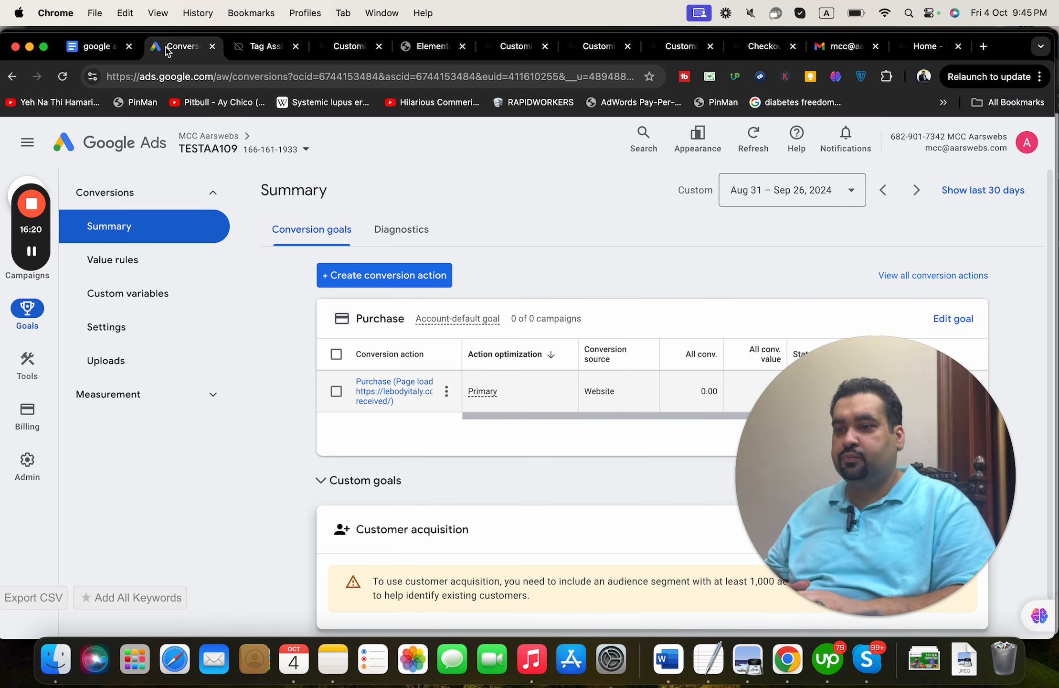
drag(889, 429, 916, 148)
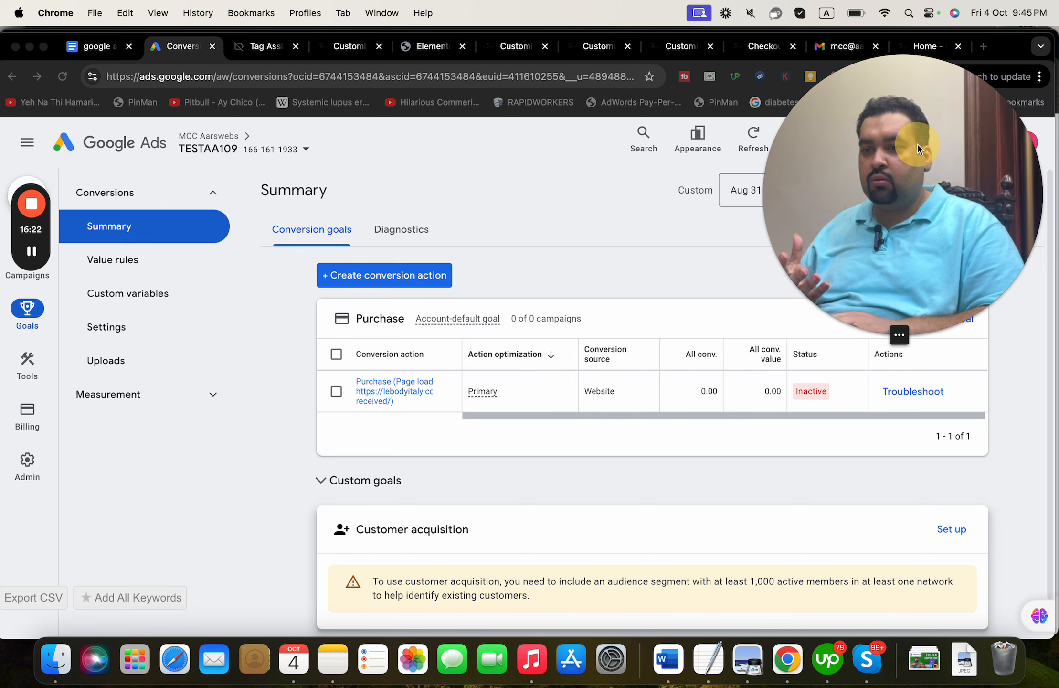
click(411, 72)
key(Return)
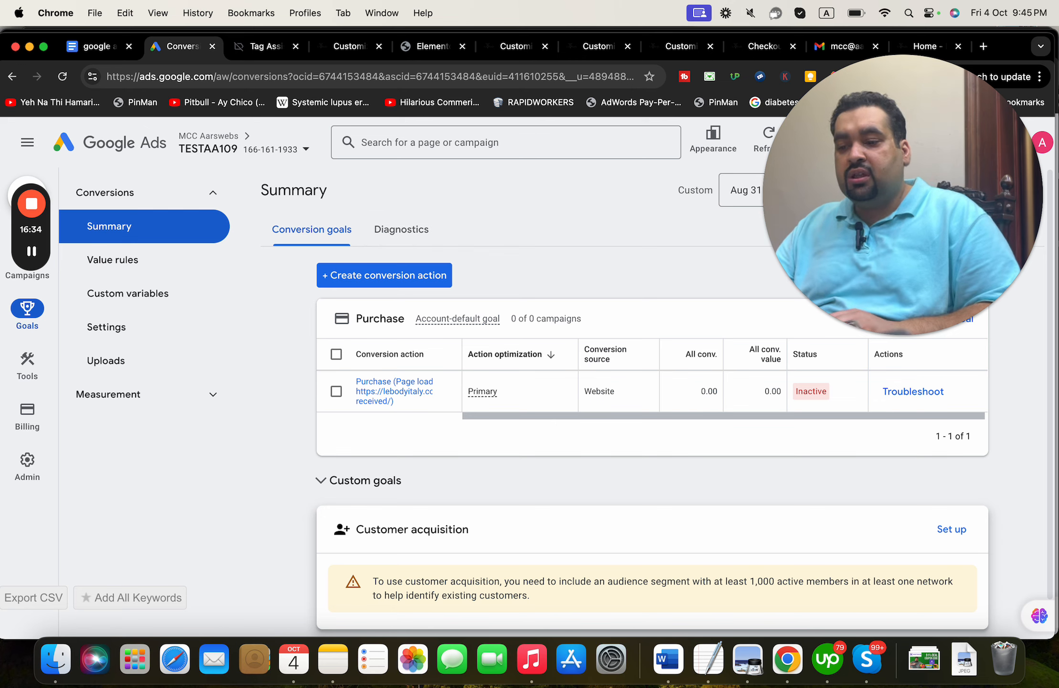
drag(916, 232, 915, 300)
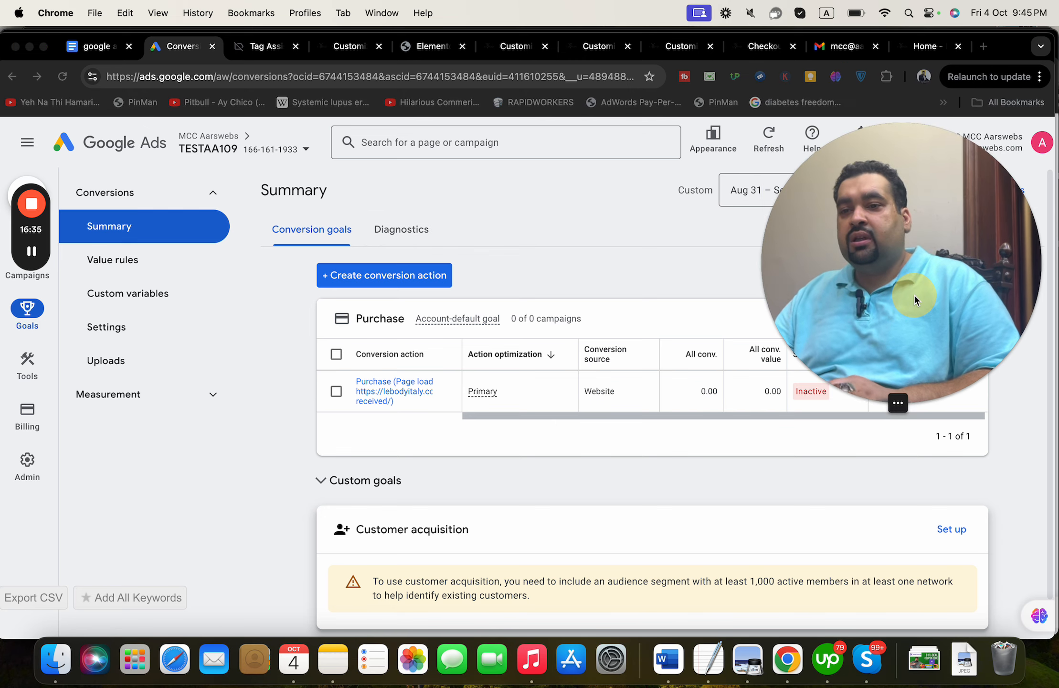
- Return to Le Body Italy's order-completed Checkout page for the ₨8,796.00 cash-on-delivery order
click(924, 46)
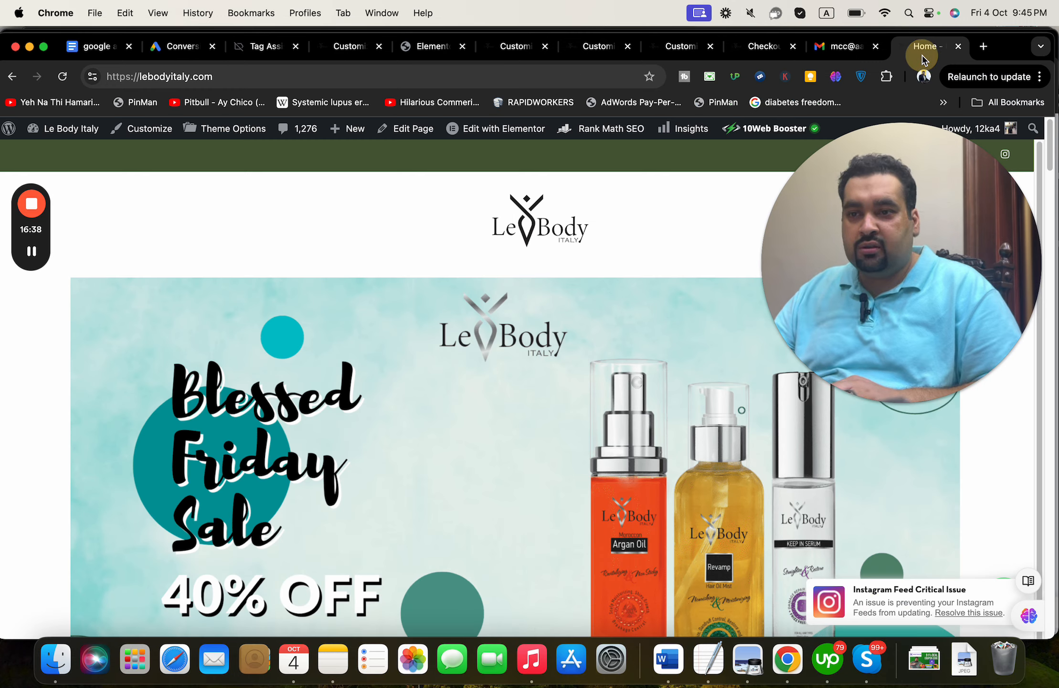
click(756, 60)
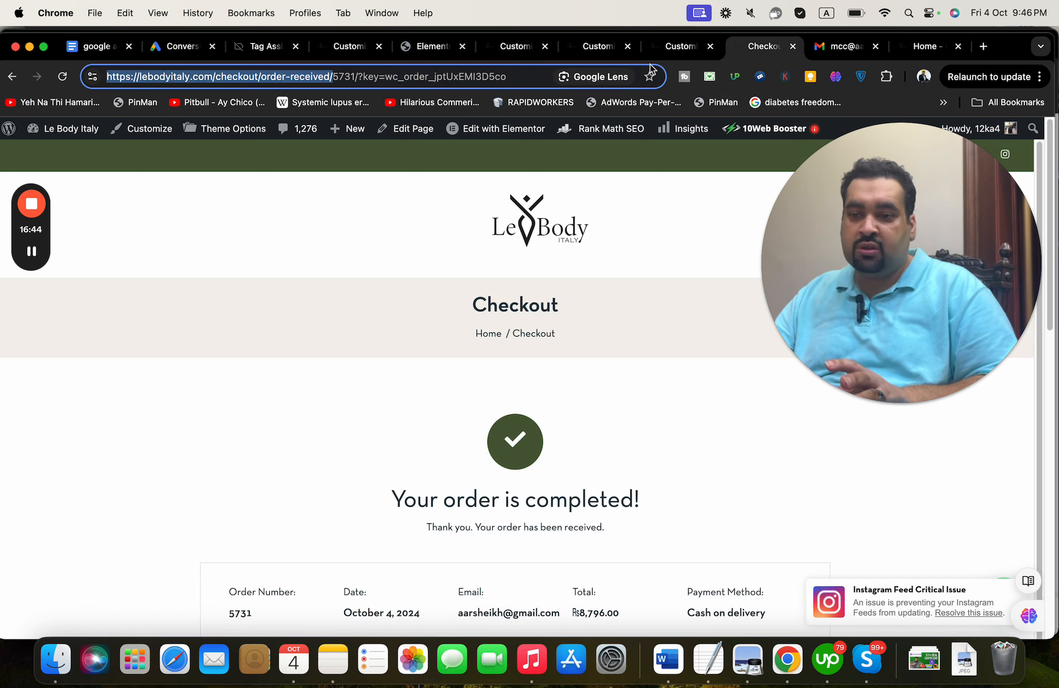